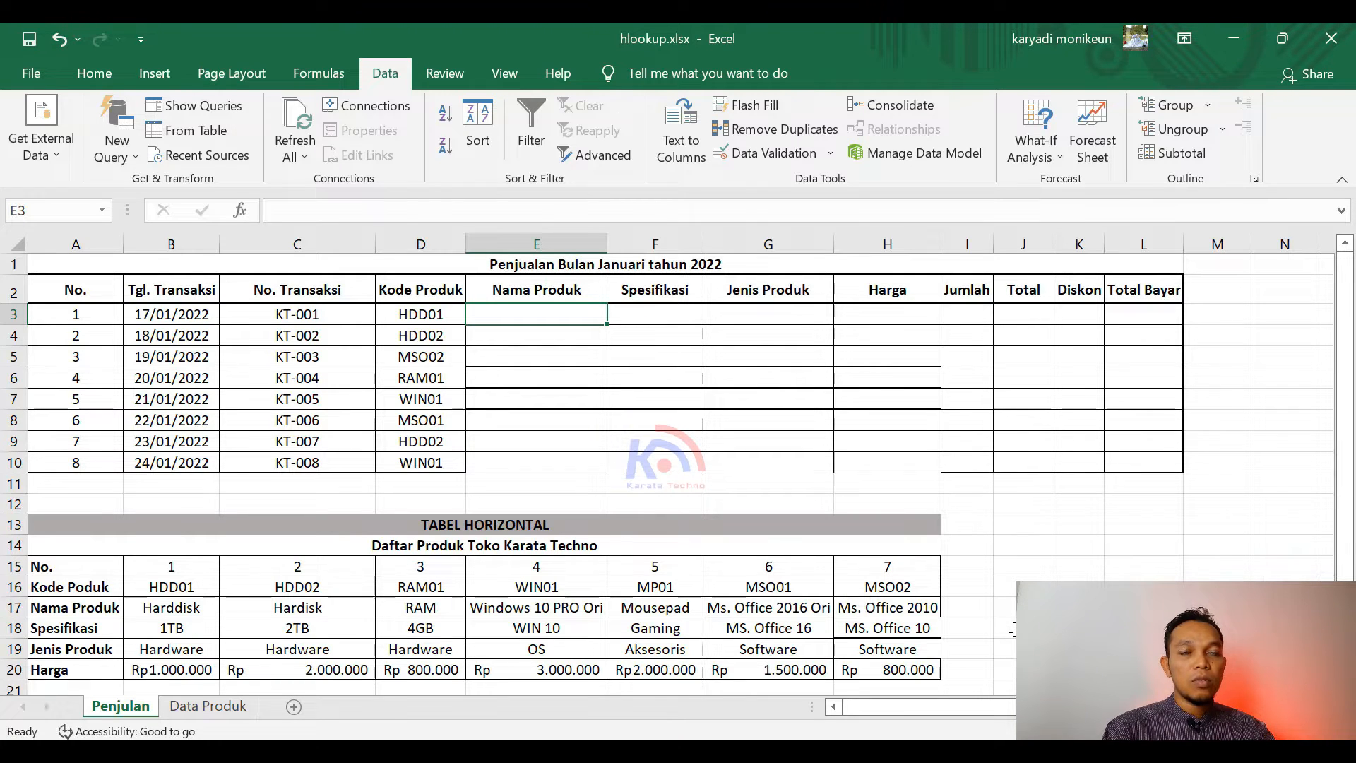
Switch to the vlookup.xlsx workbook
{"action": "left_click", "coordinate": [707, 751]}
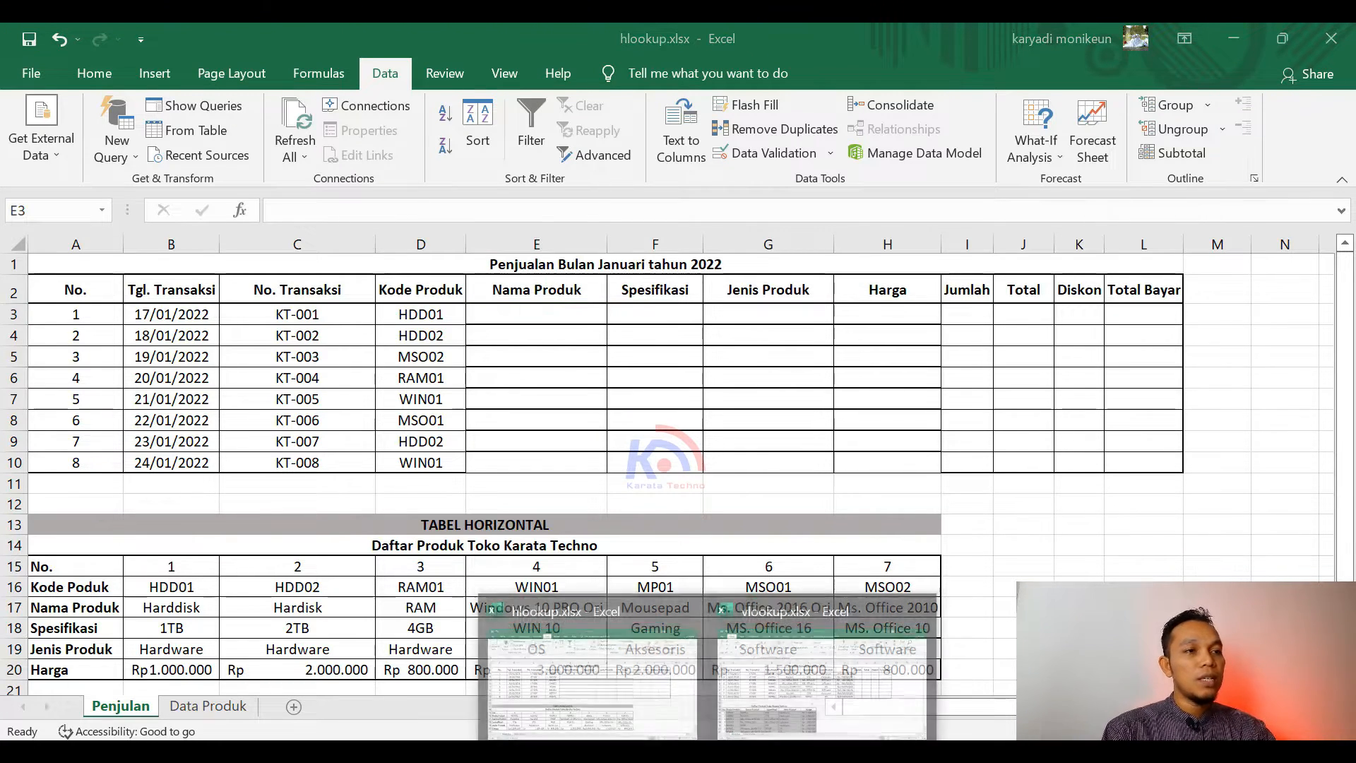
{"action": "left_click", "coordinate": [846, 689]}
{"action": "key", "text": "Left"}
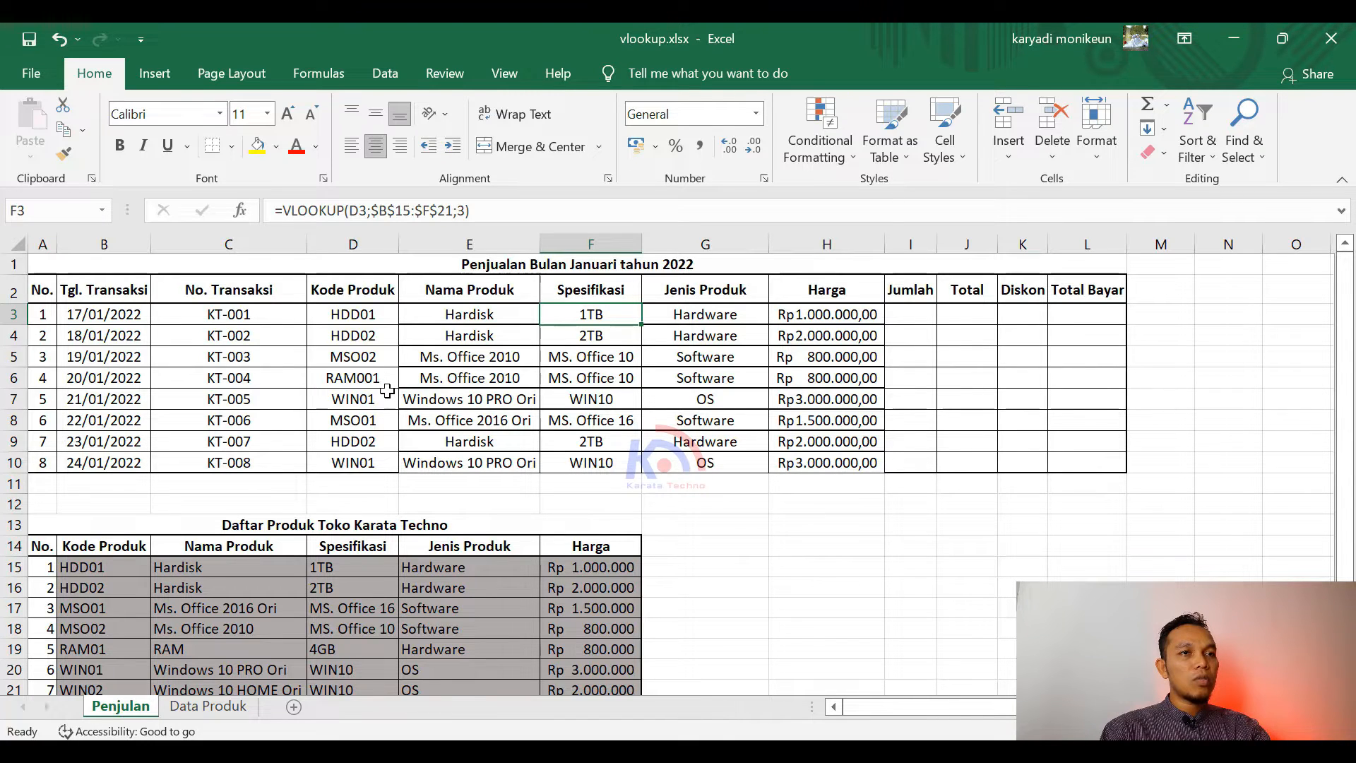
Compare the Nama Produk lookup in E6 and its product code in D6 with the RAM entry in the product list
{"action": "left_click", "coordinate": [491, 381]}
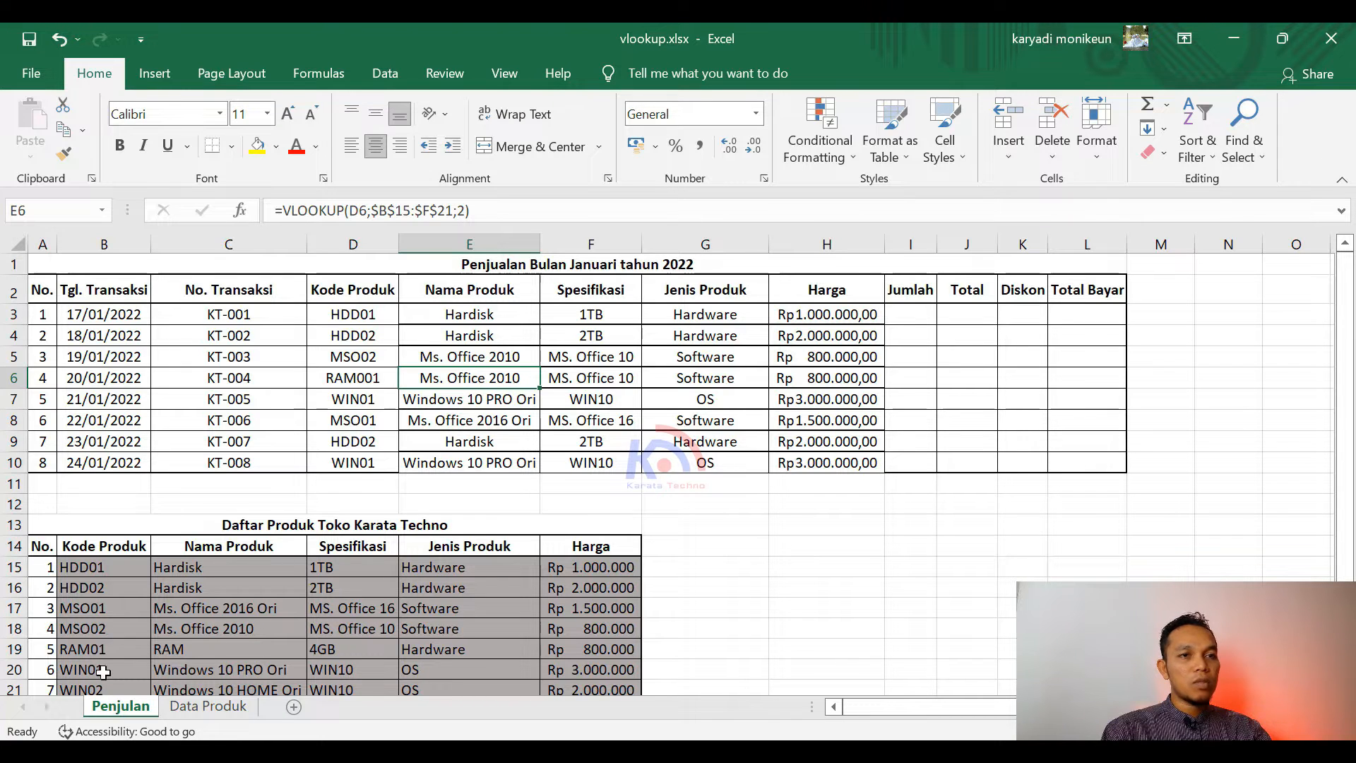
{"action": "left_click", "coordinate": [206, 651]}
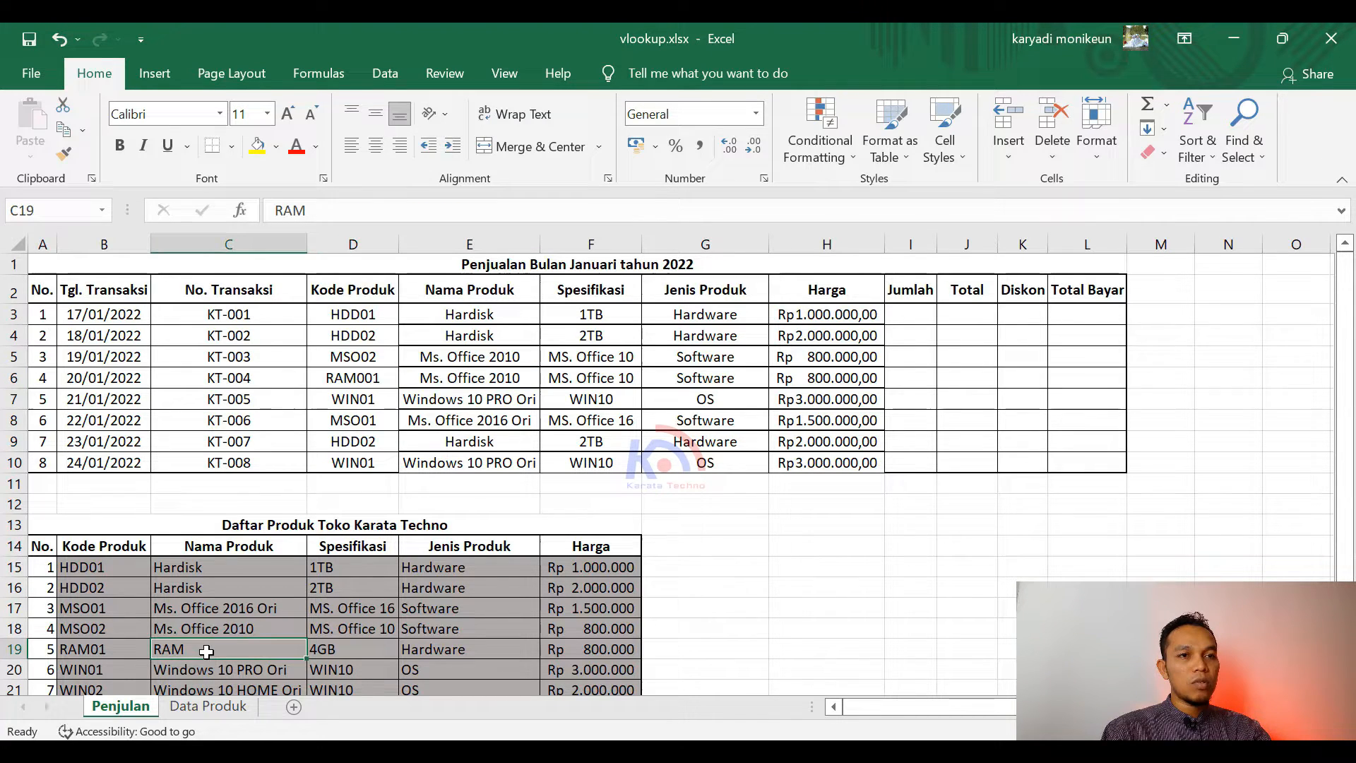
{"action": "left_click", "coordinate": [489, 379]}
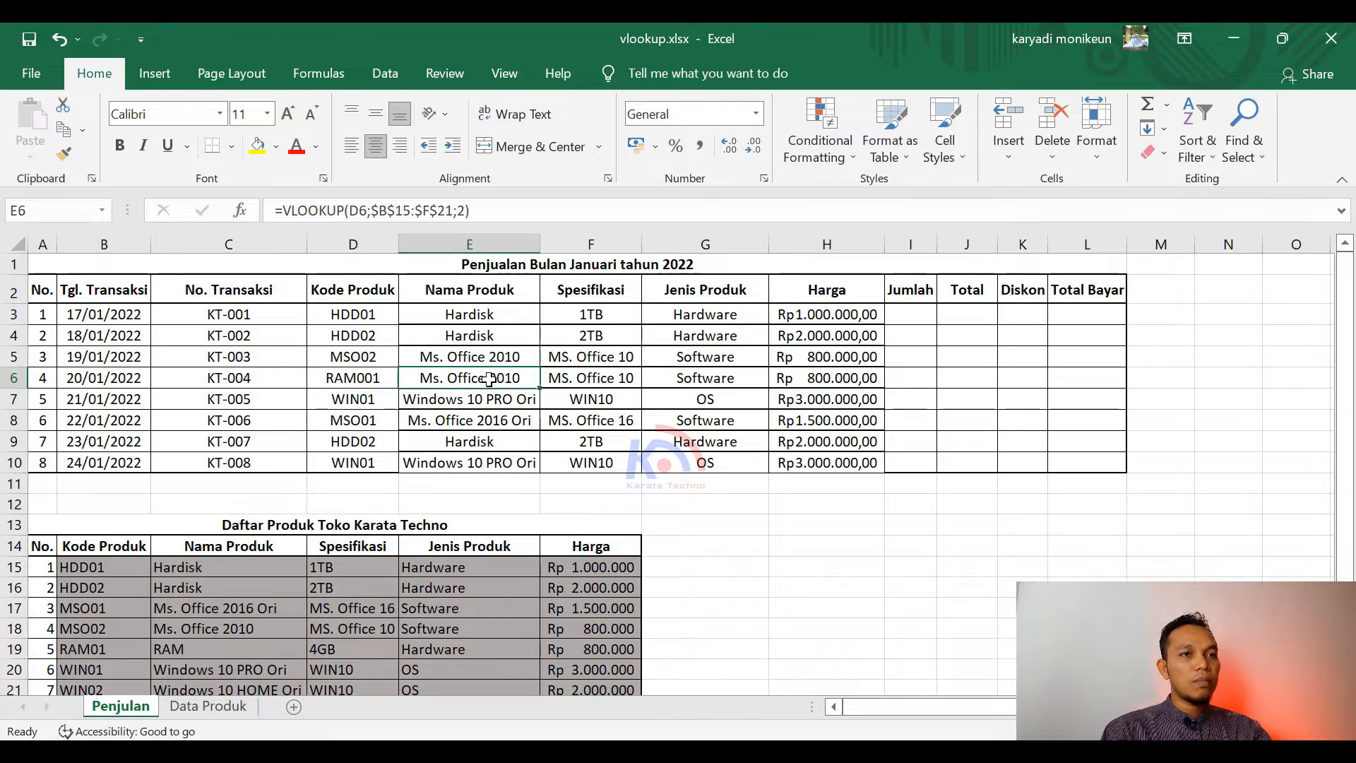
{"action": "left_click", "coordinate": [195, 651]}
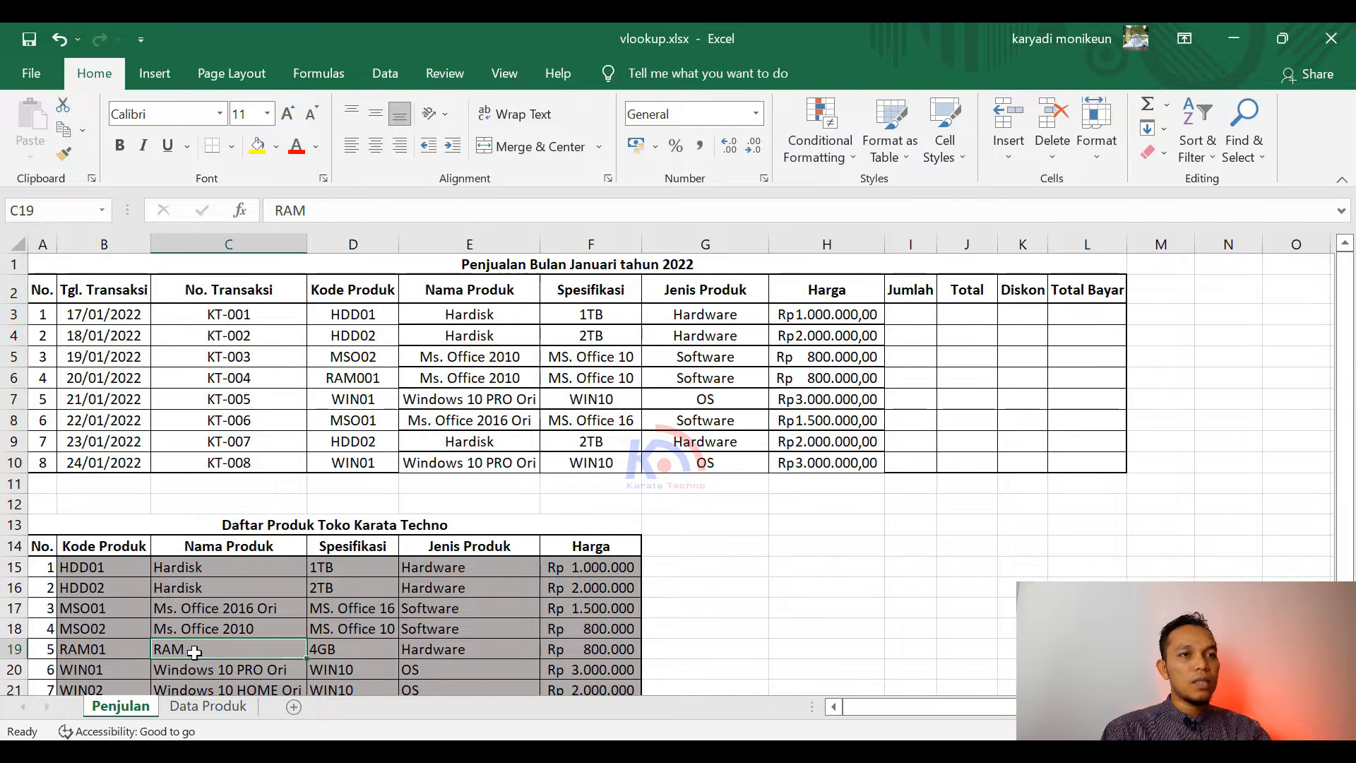
{"action": "left_click", "coordinate": [474, 401]}
{"action": "left_click", "coordinate": [477, 379]}
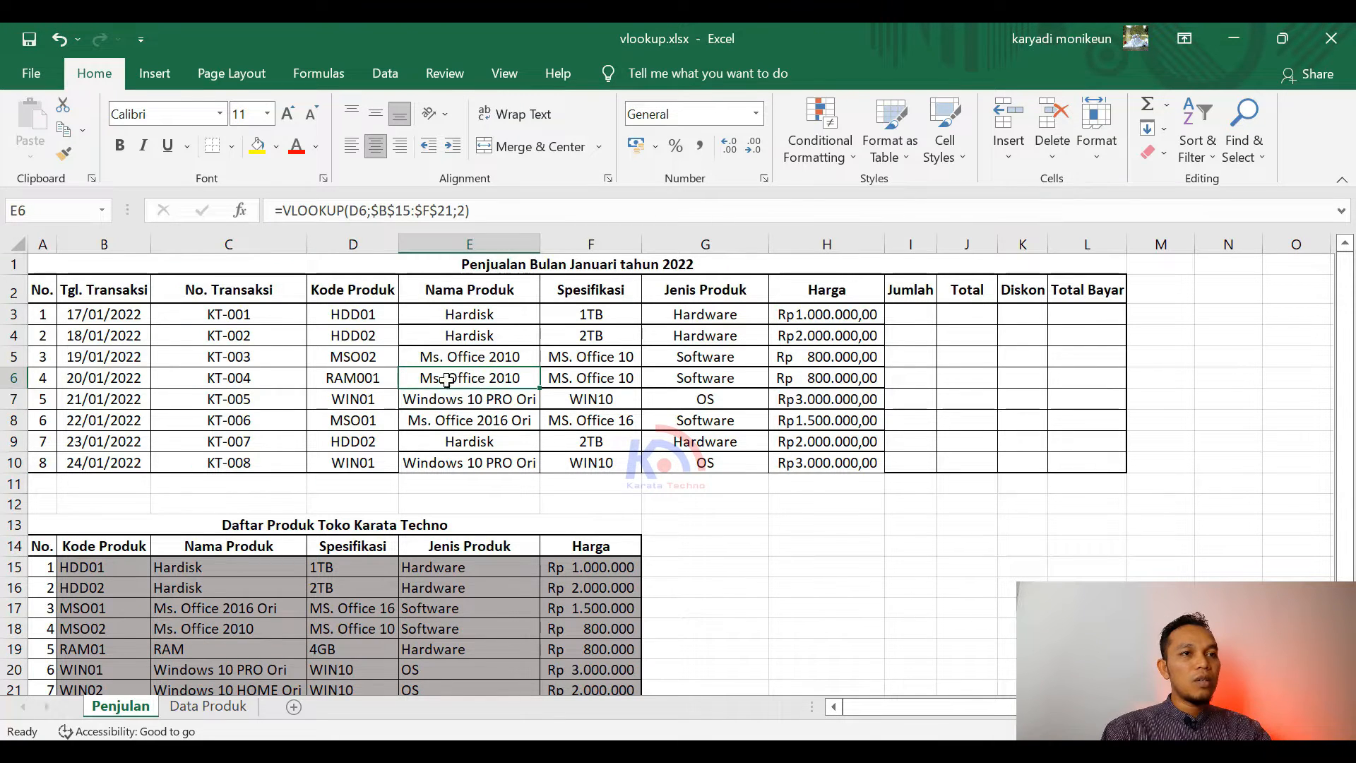
{"action": "left_click", "coordinate": [357, 380]}
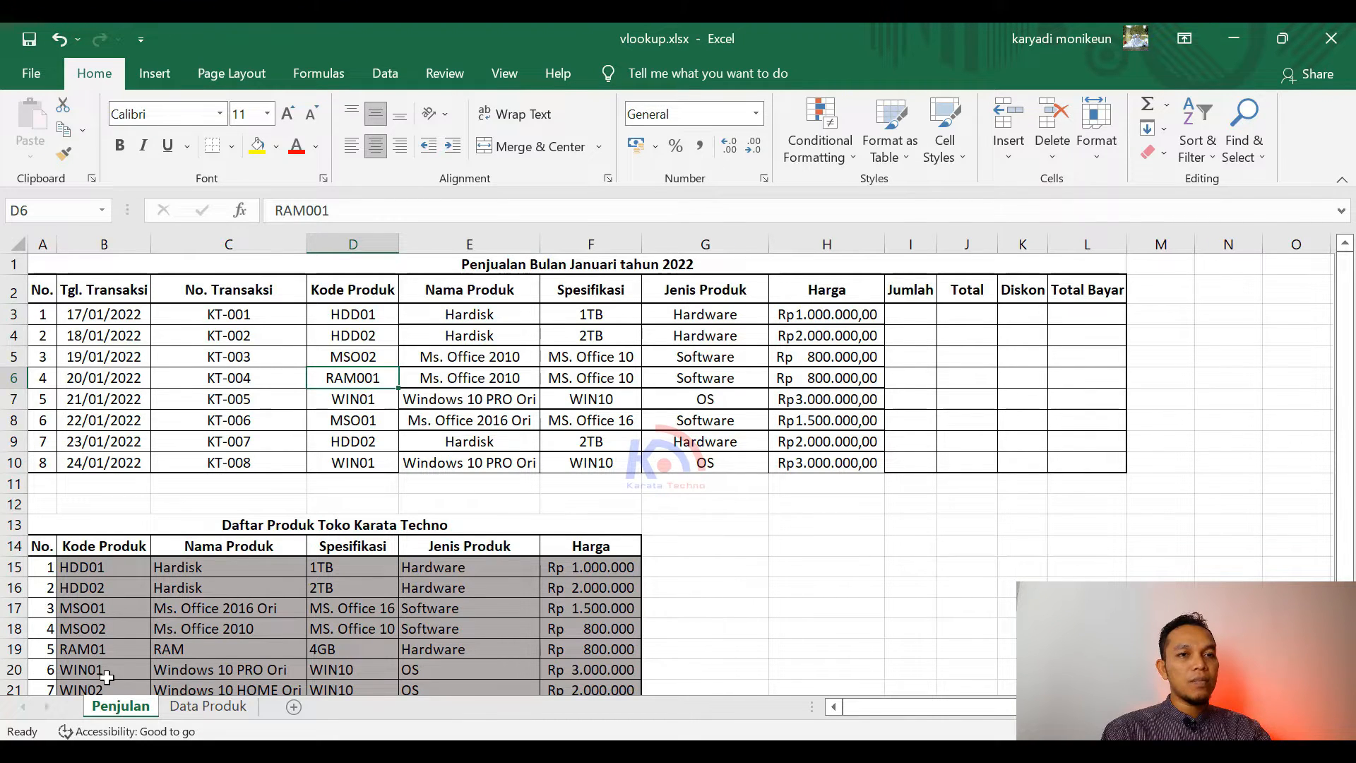
Change the product code in D6 to RAM01 and check the lookup results across E6:H6
{"action": "double_click", "coordinate": [359, 378]}
{"action": "key", "text": "BackSpace"}
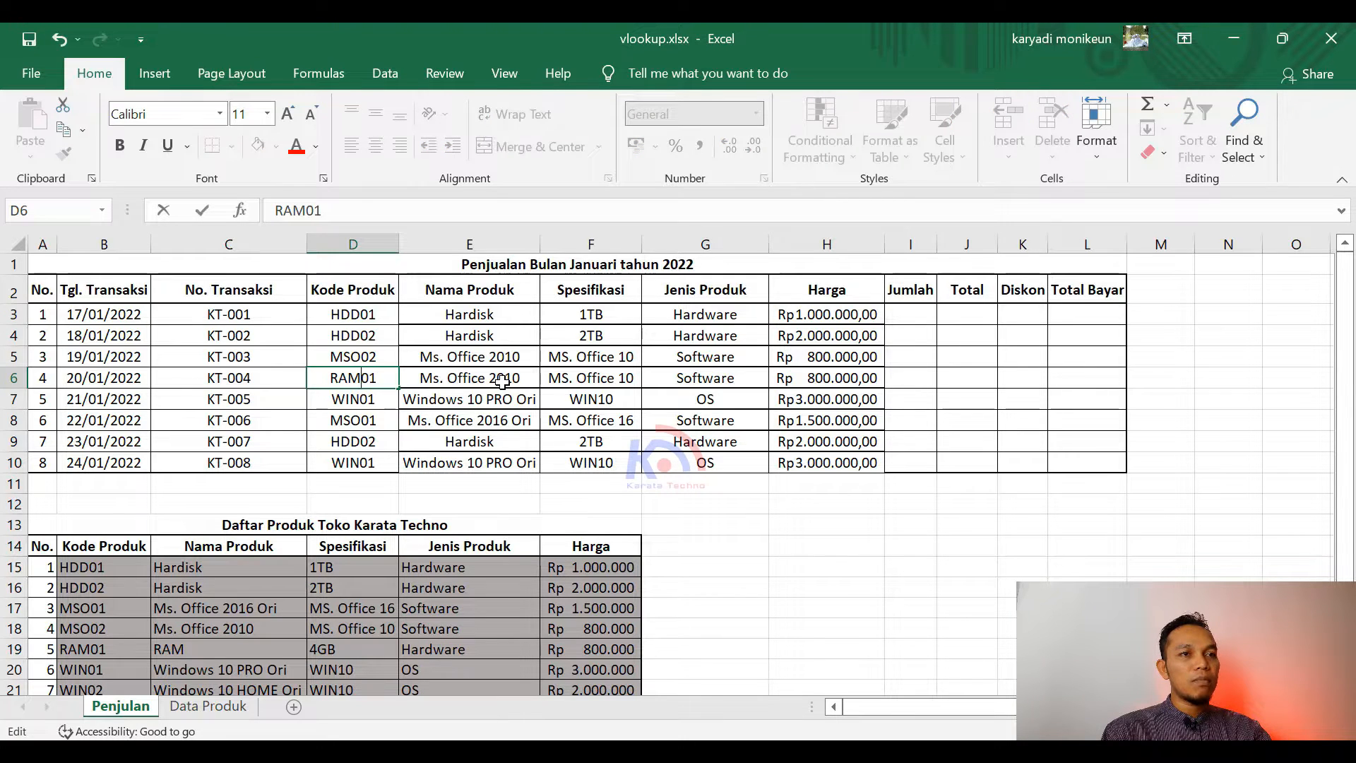
{"action": "key", "text": "Return"}
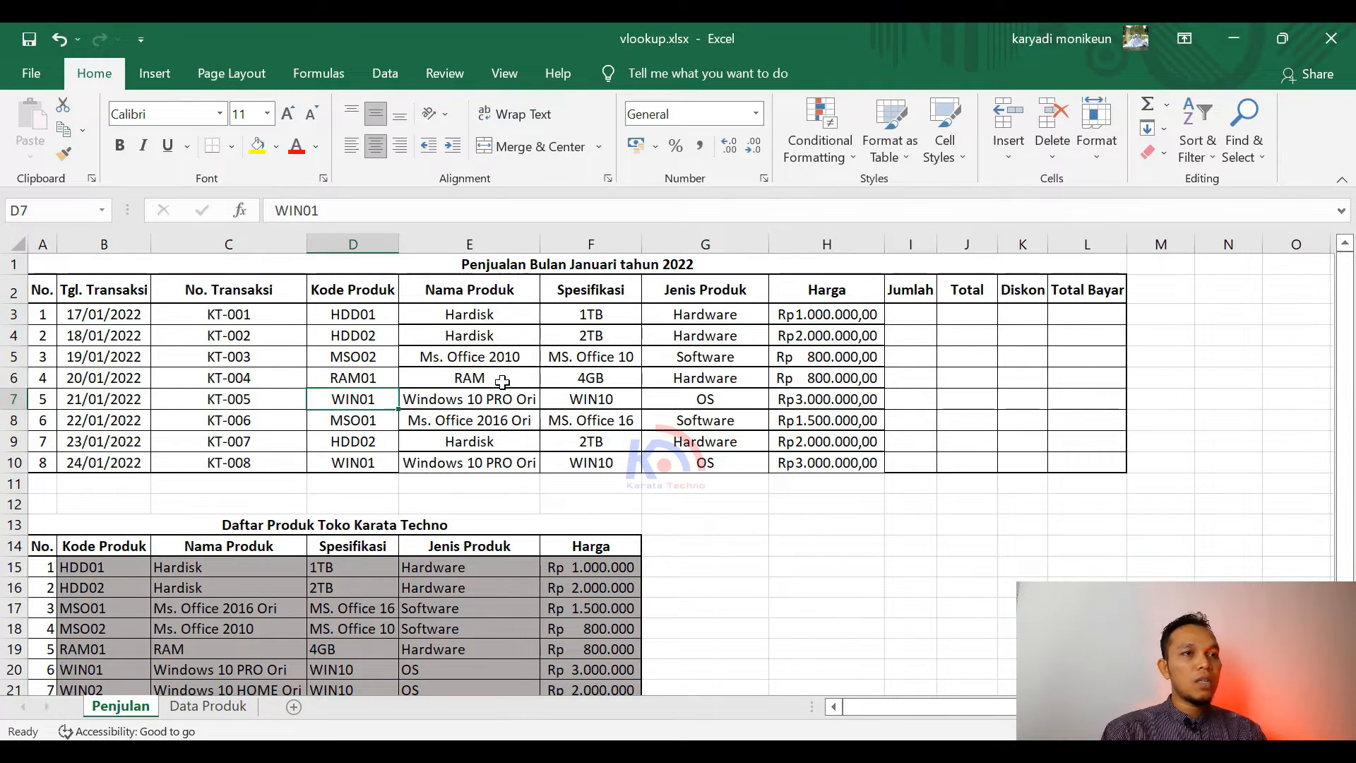
{"action": "left_click_drag", "start_coordinate": [520, 378], "coordinate": [806, 378]}
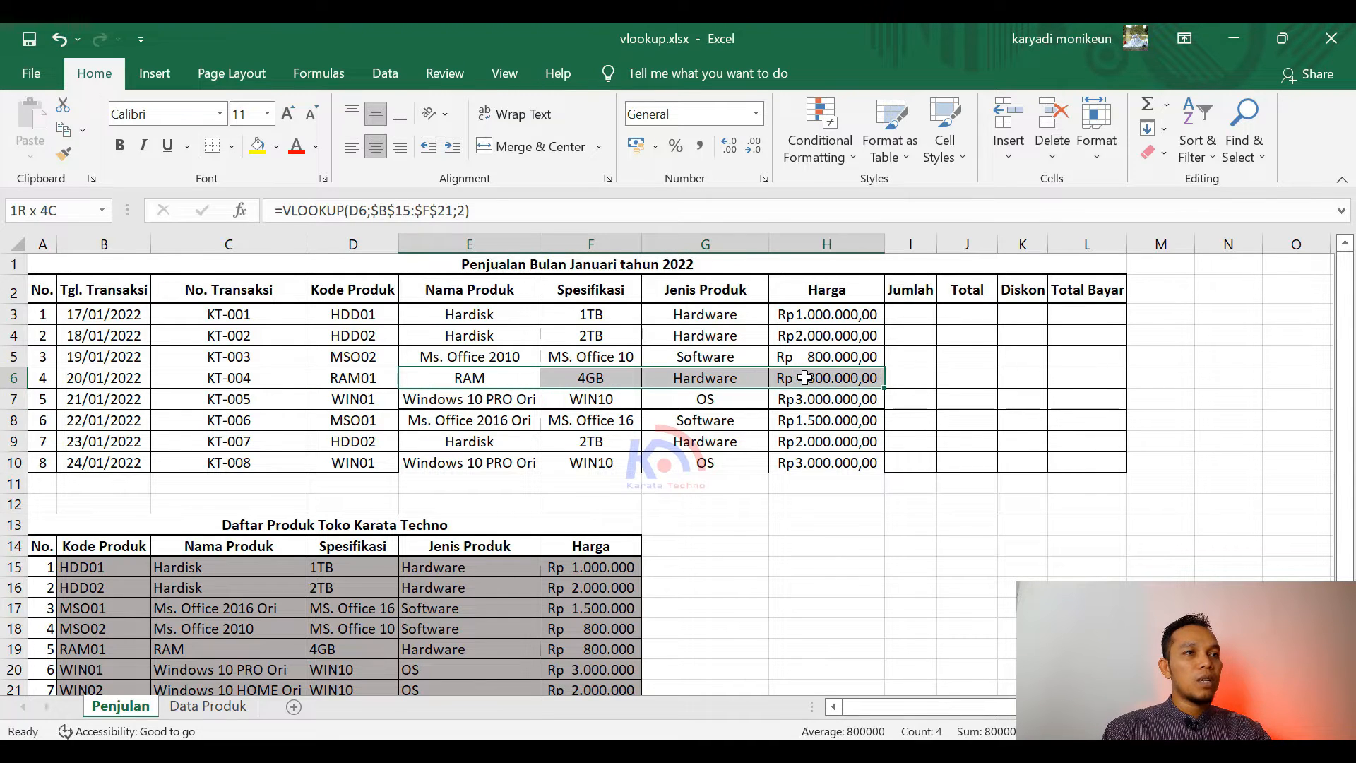
Set the product code in D6 back to RAM001
{"action": "double_click", "coordinate": [362, 378]}
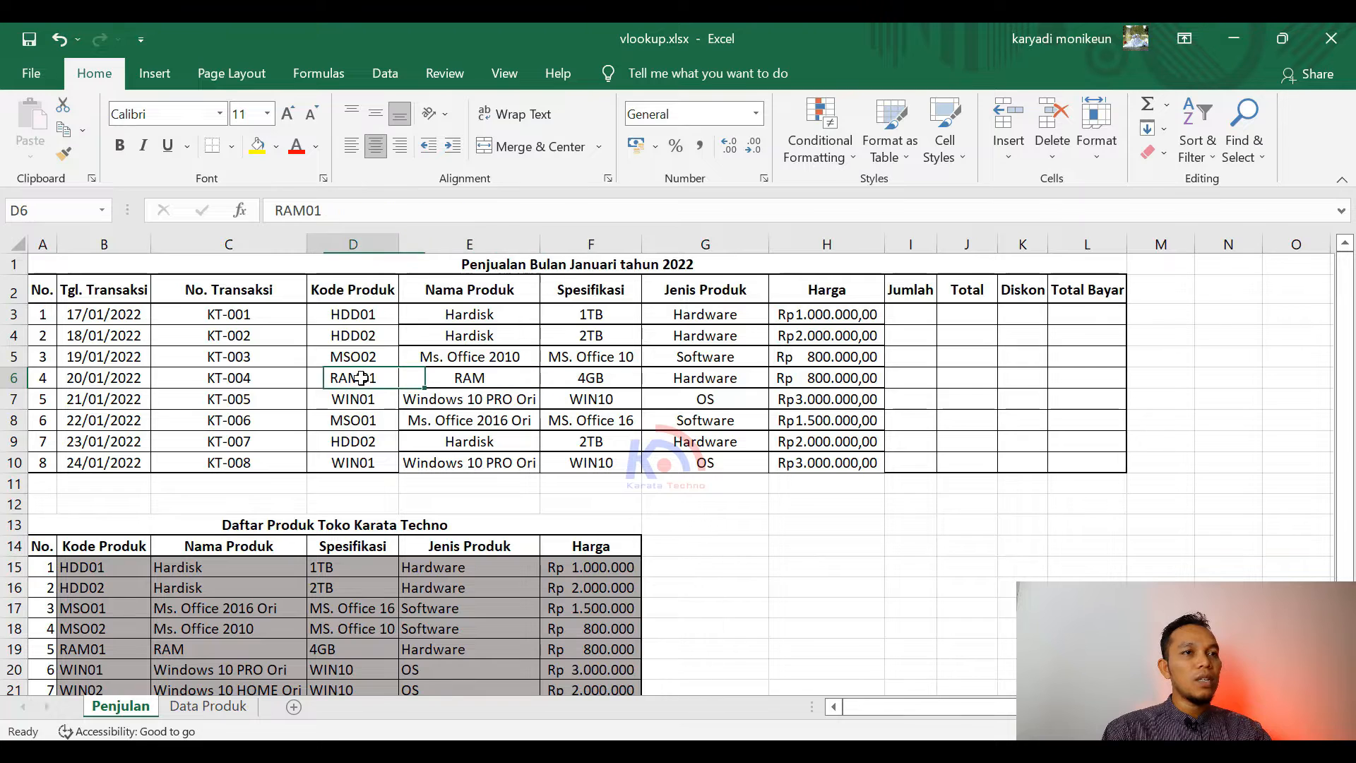
{"action": "type", "text": "0"}
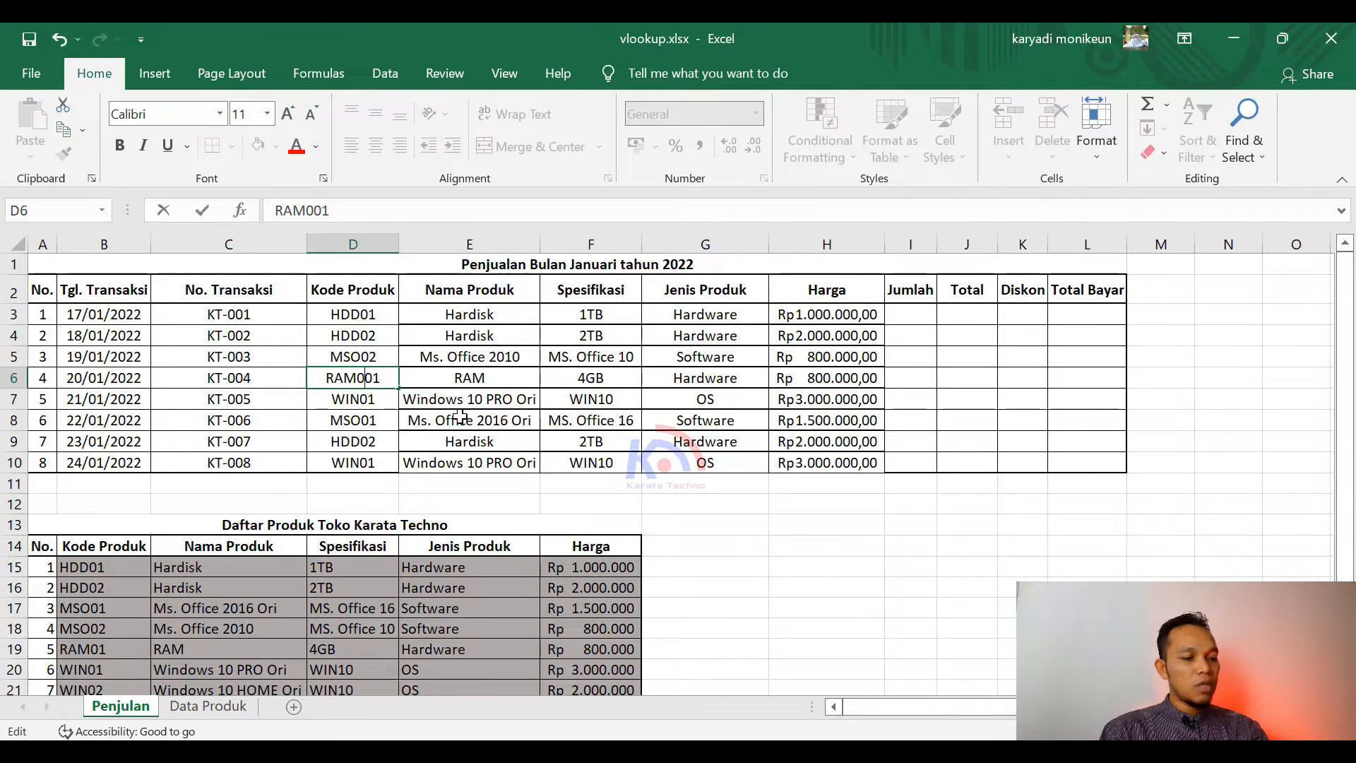
{"action": "key", "text": "Return"}
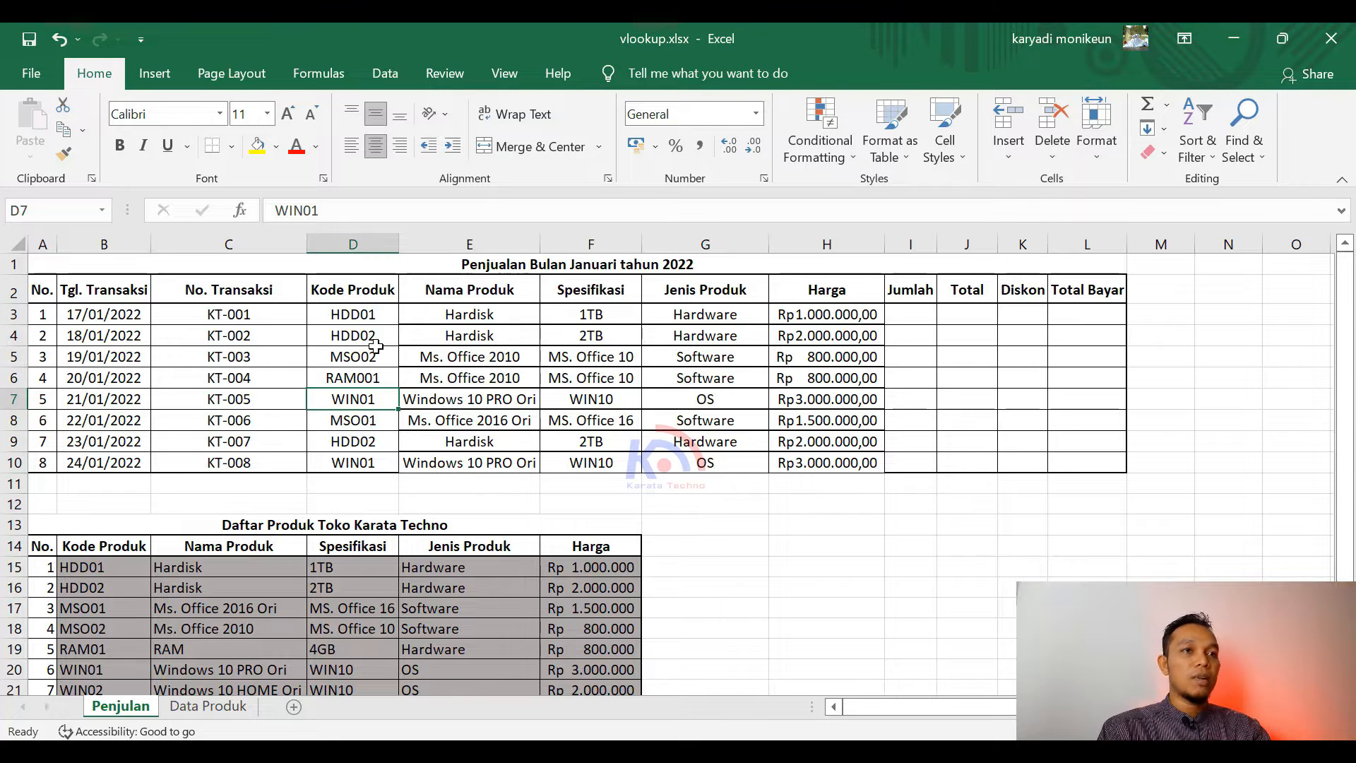
Add the exact-match argument 0 to the Nama Produk VLOOKUP in E3 and fill the formula down to E10
{"action": "left_click", "coordinate": [503, 315]}
{"action": "left_click", "coordinate": [476, 213]}
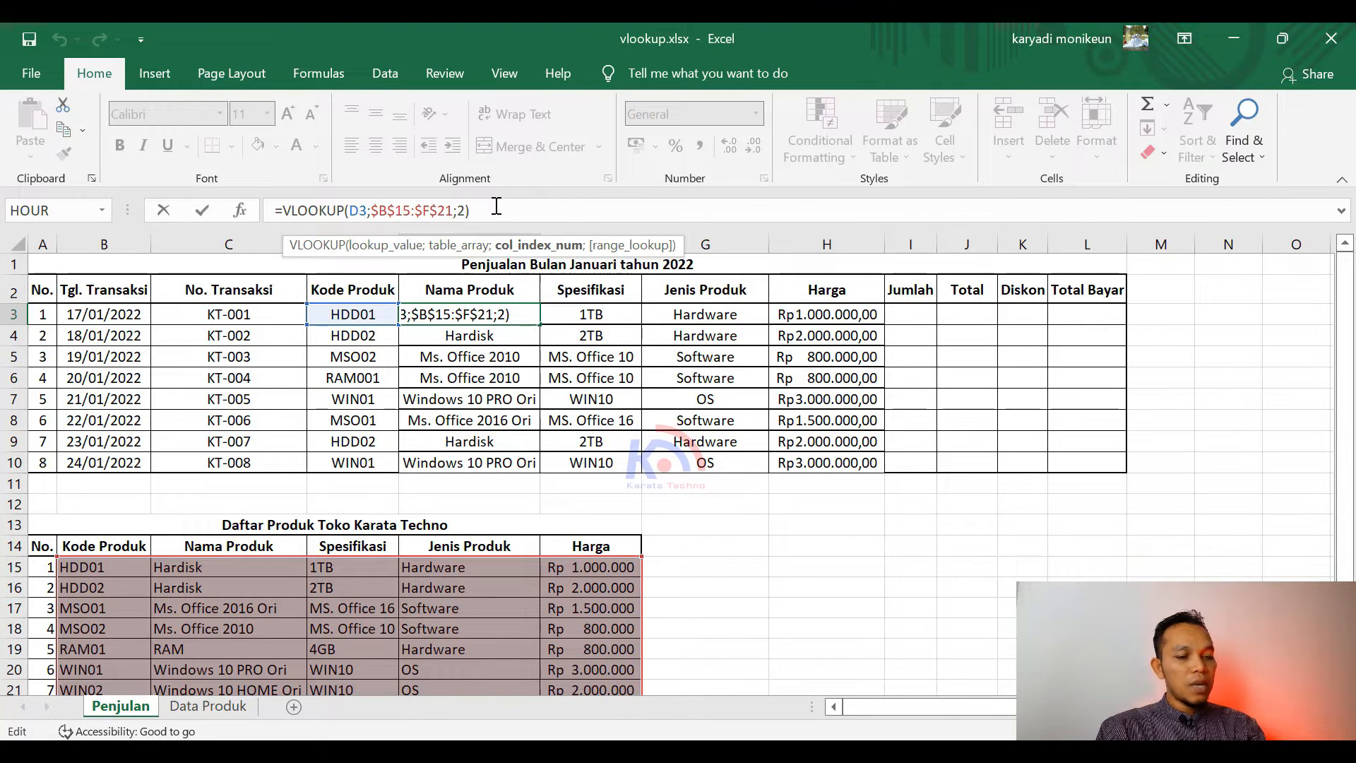
{"action": "type", "text": ";"}
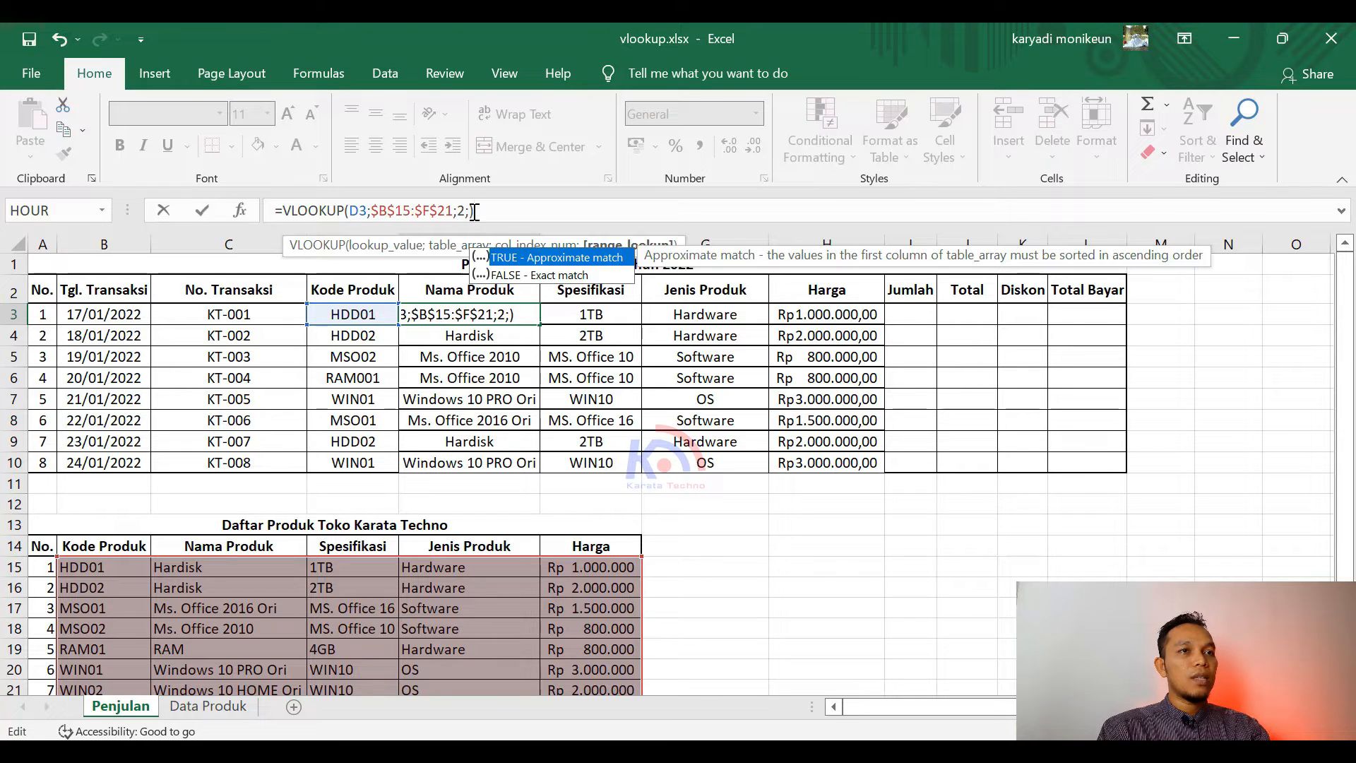
{"action": "type", "text": "0"}
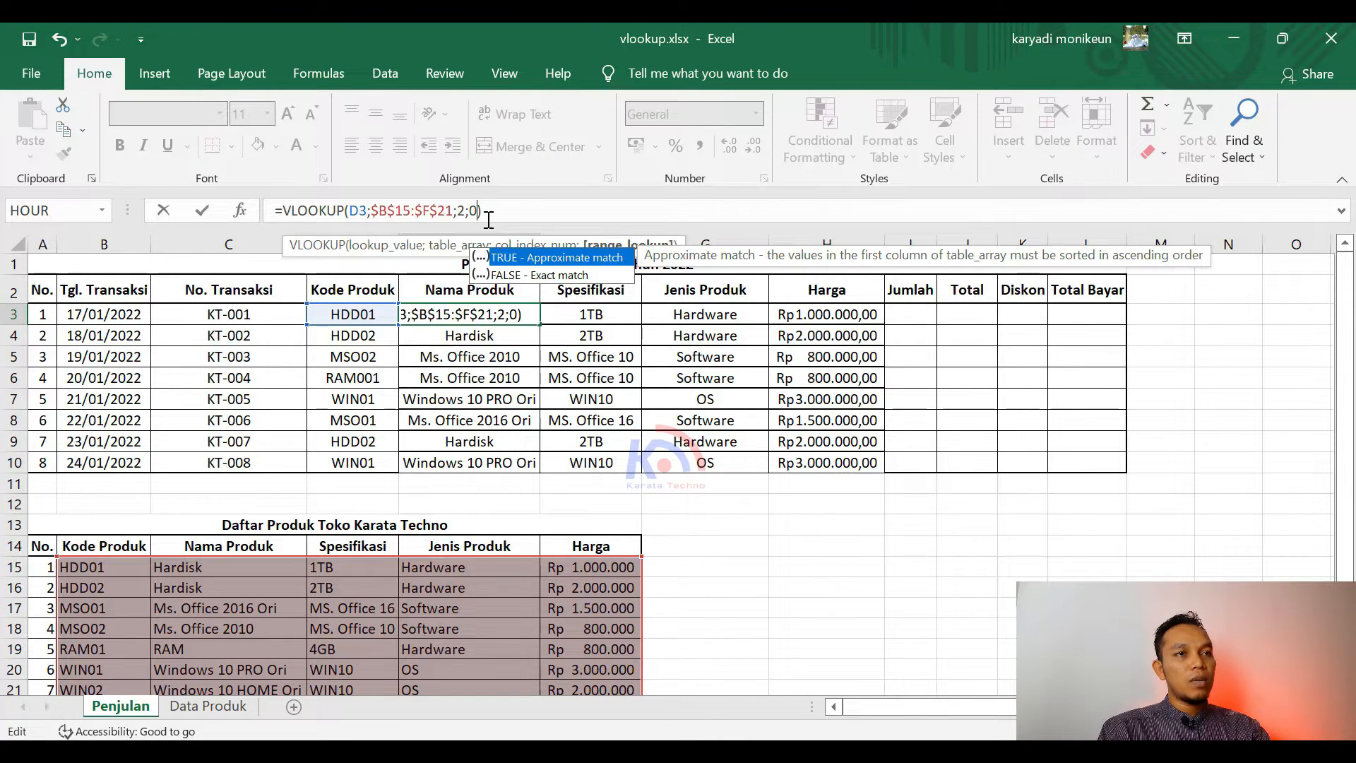
{"action": "key", "text": "Return"}
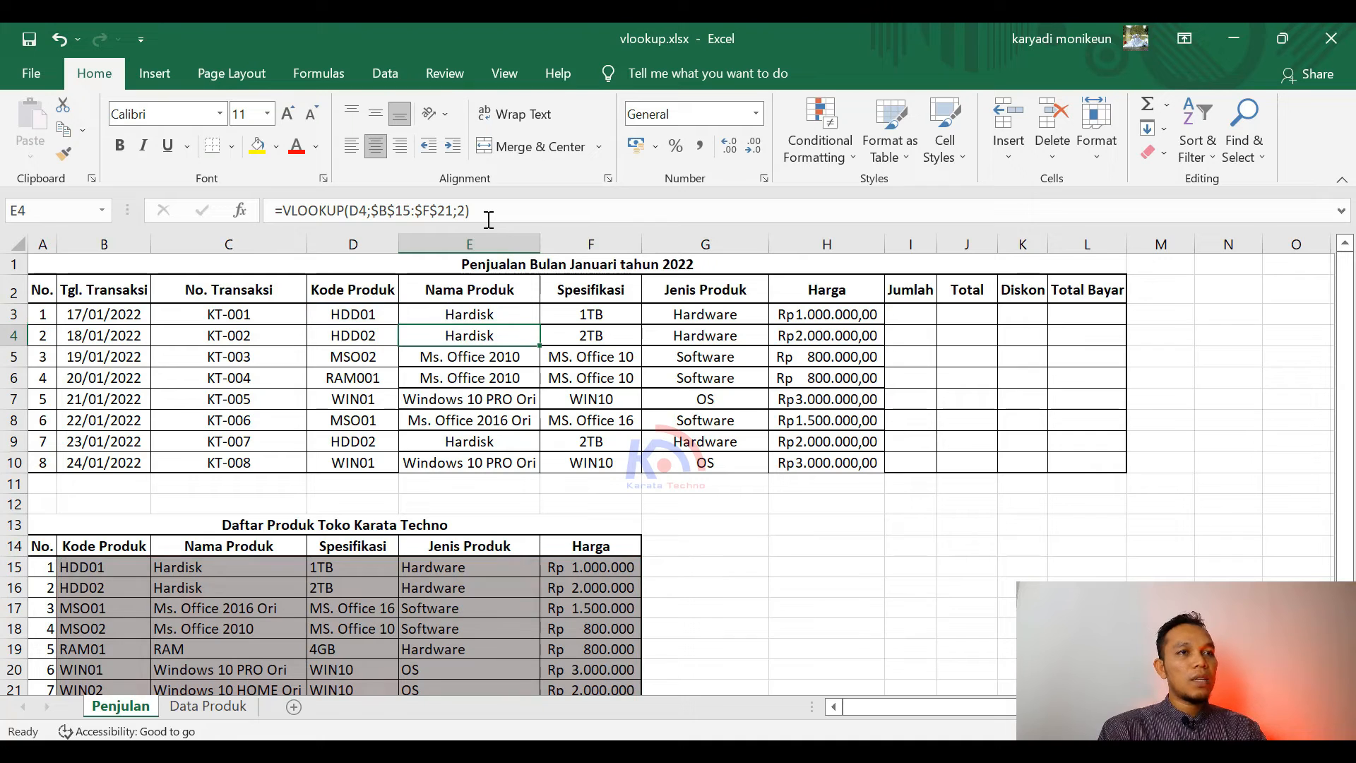
{"action": "left_click", "coordinate": [509, 322]}
{"action": "left_click_drag", "start_coordinate": [541, 345], "coordinate": [534, 474]}
Examine the Nama Produk result in E6 against its code in D6, and compare the formulas in E3 and F3
{"action": "left_click", "coordinate": [503, 378]}
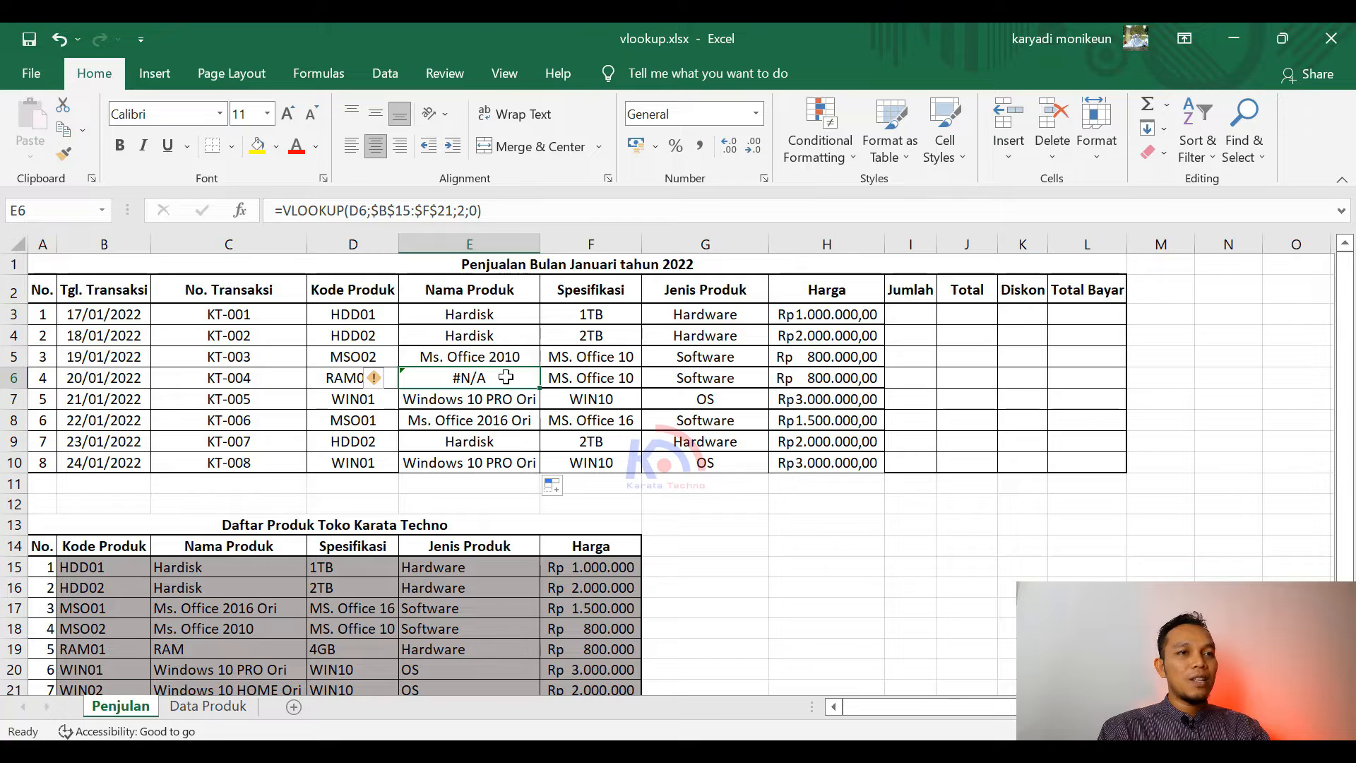
{"action": "key", "text": "Up"}
{"action": "key", "text": "Up"}
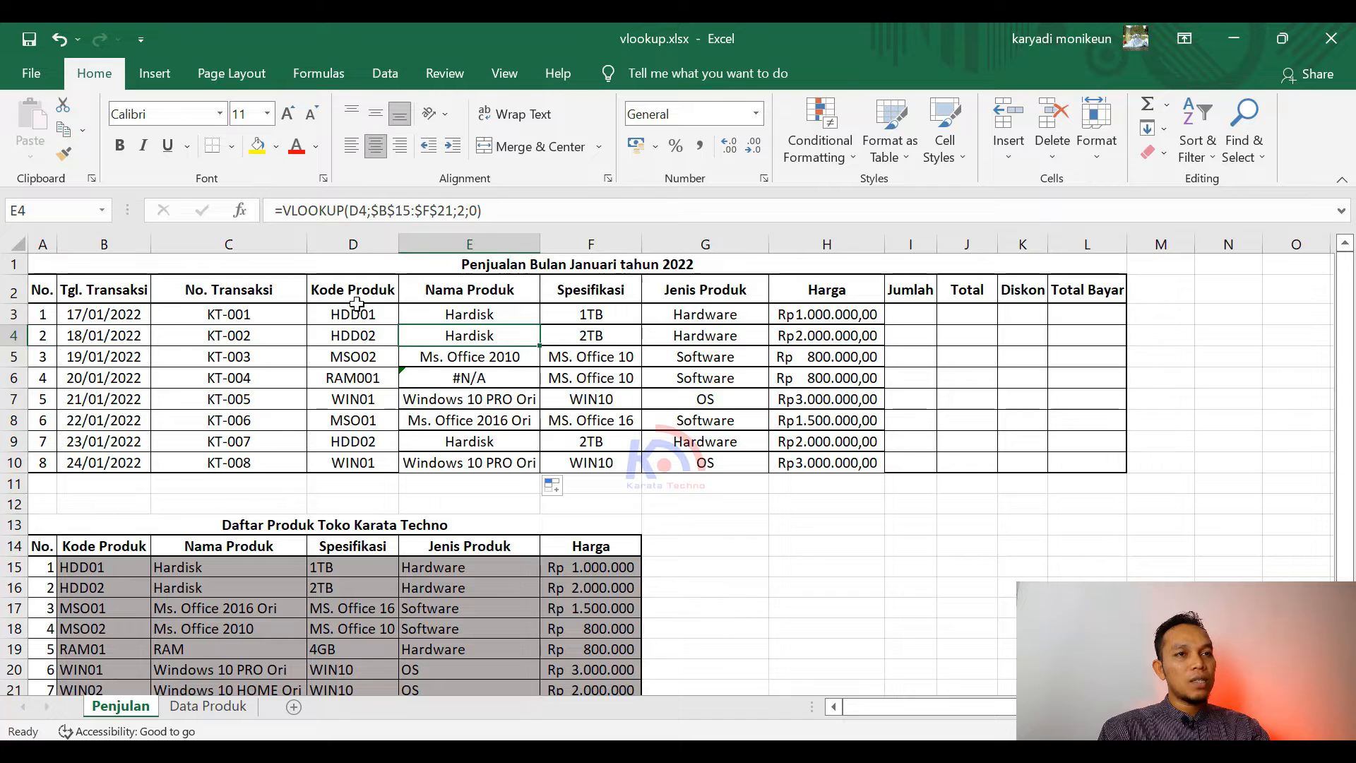
{"action": "left_click", "coordinate": [473, 381]}
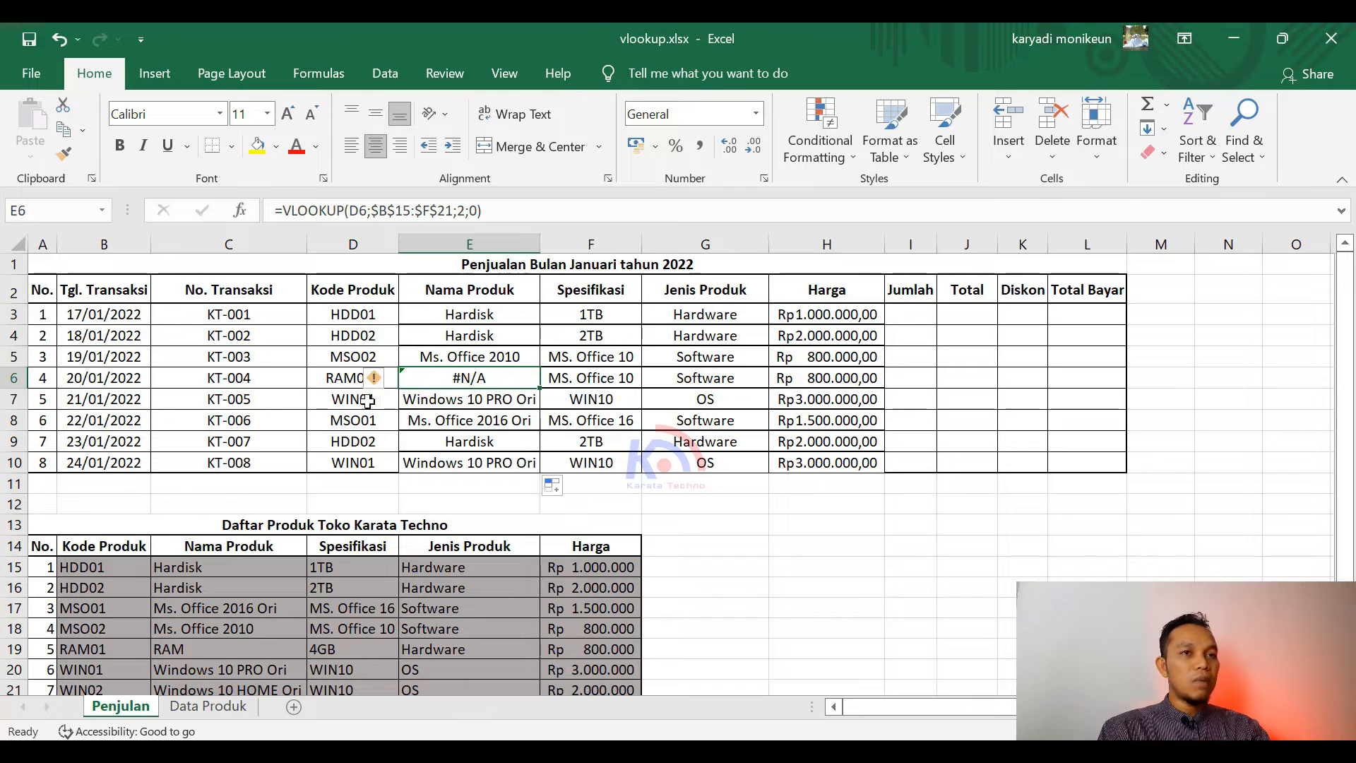
{"action": "left_click", "coordinate": [339, 380]}
{"action": "left_click", "coordinate": [472, 378]}
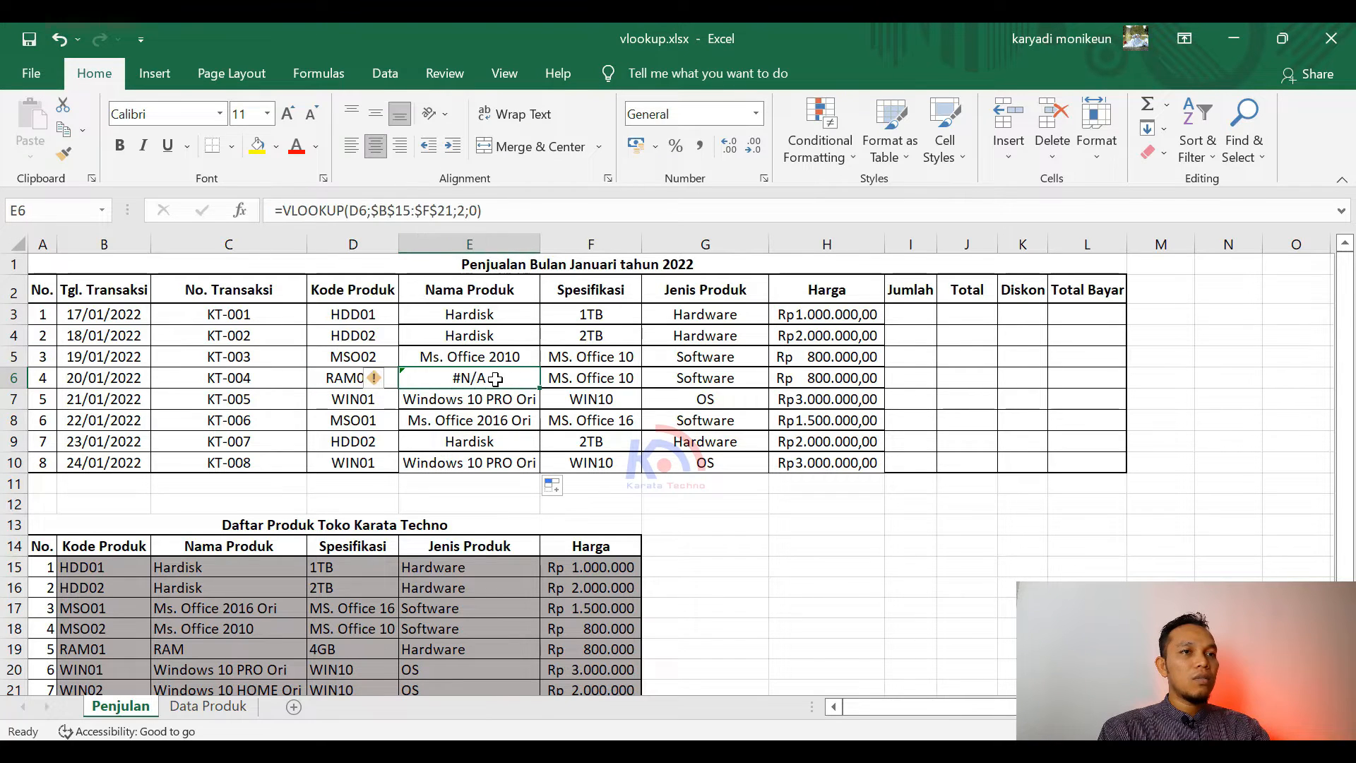
{"action": "left_click", "coordinate": [584, 315]}
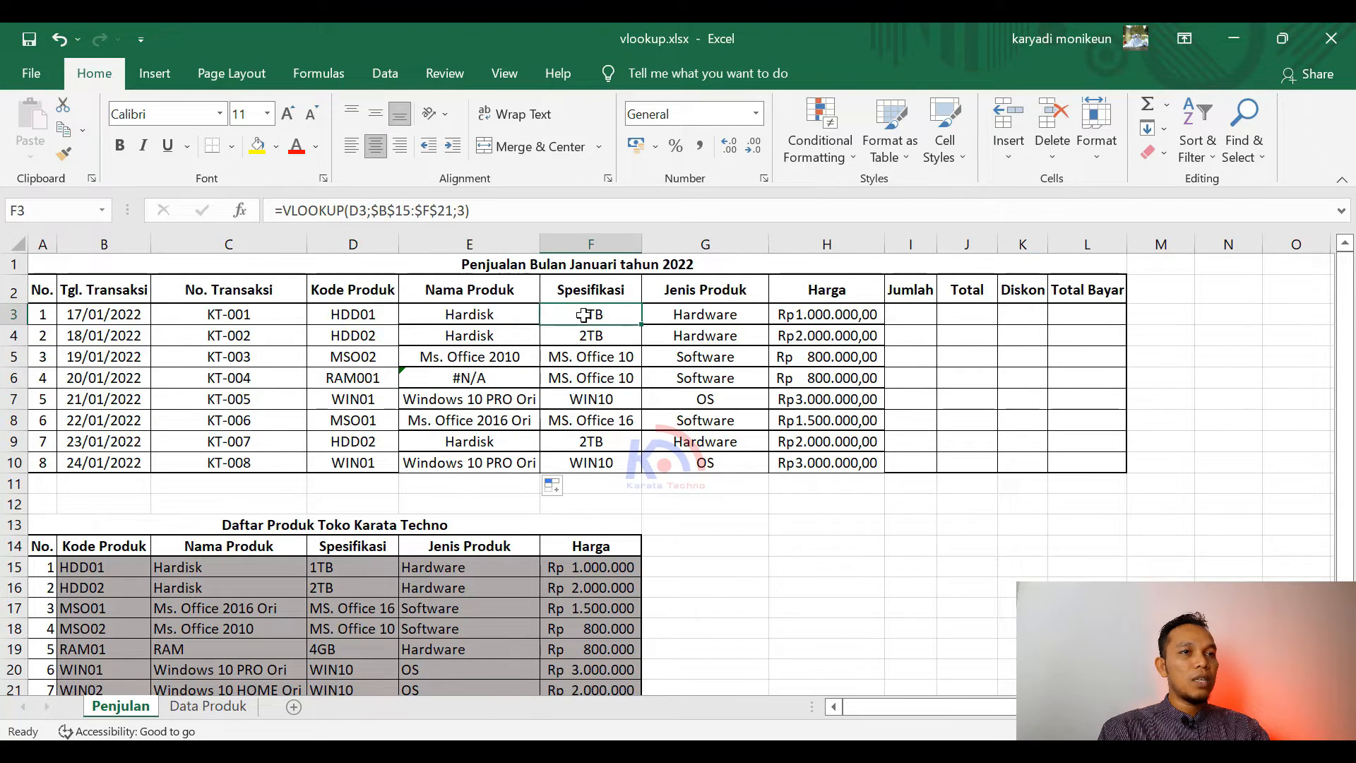
{"action": "left_click", "coordinate": [503, 313]}
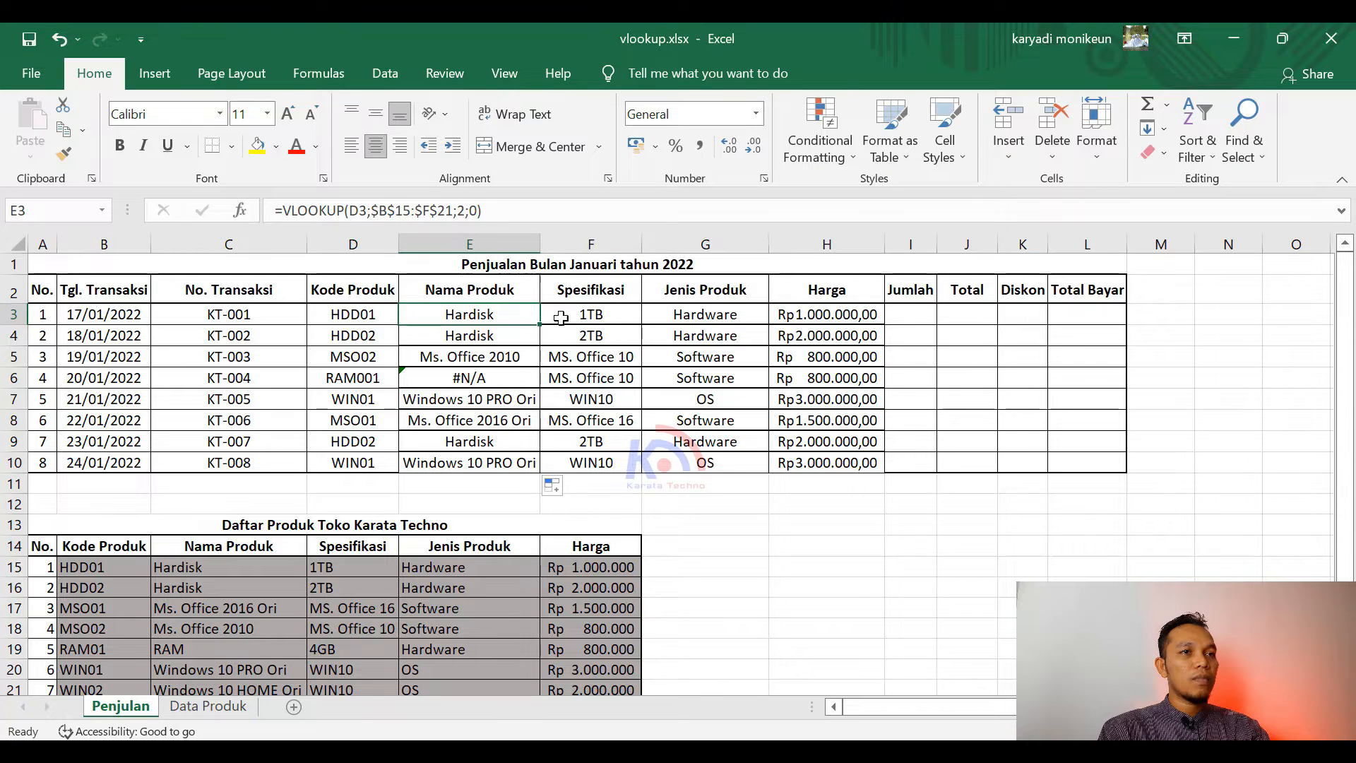
Add the exact-match argument 0 to the Spesifikasi VLOOKUP in F3 and fill the formula down to F10
{"action": "left_click", "coordinate": [585, 315]}
{"action": "left_click", "coordinate": [466, 210]}
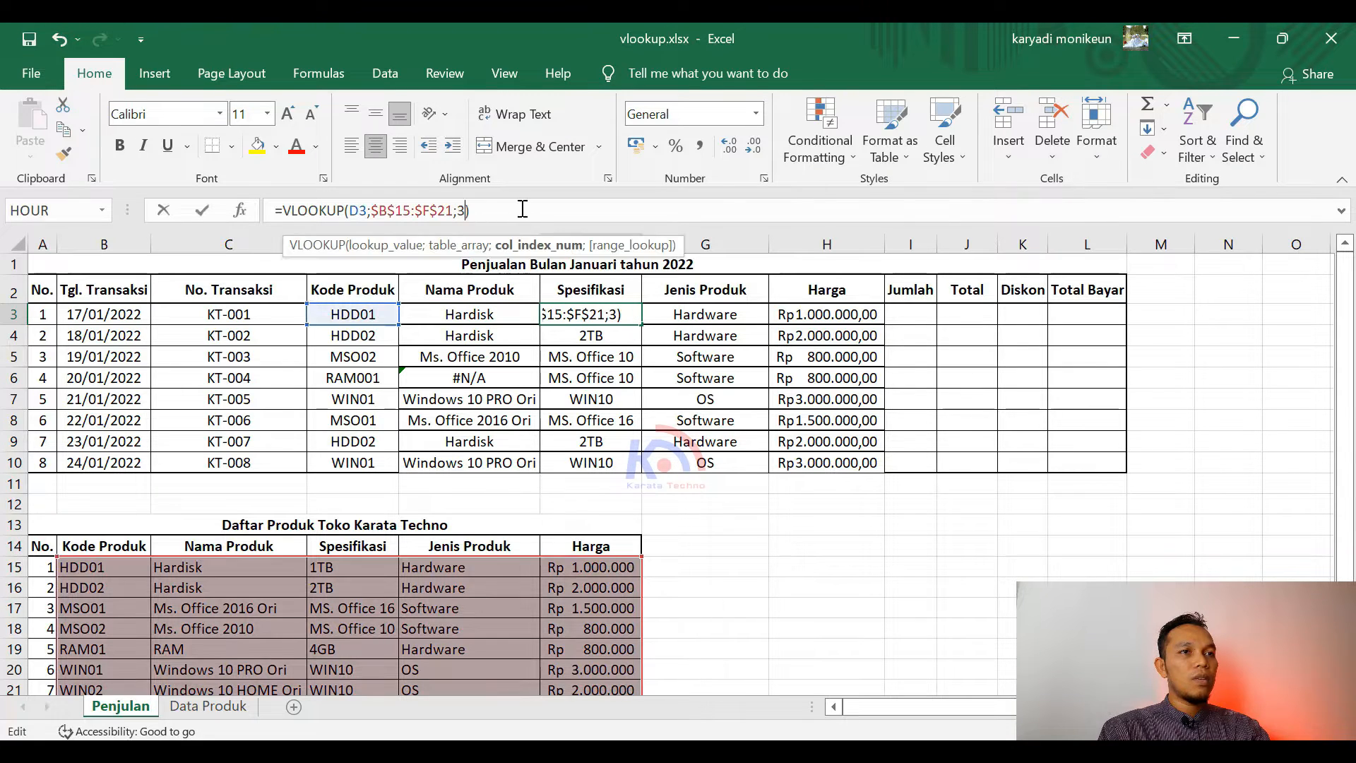
{"action": "type", "text": ";0"}
{"action": "key", "text": "Return"}
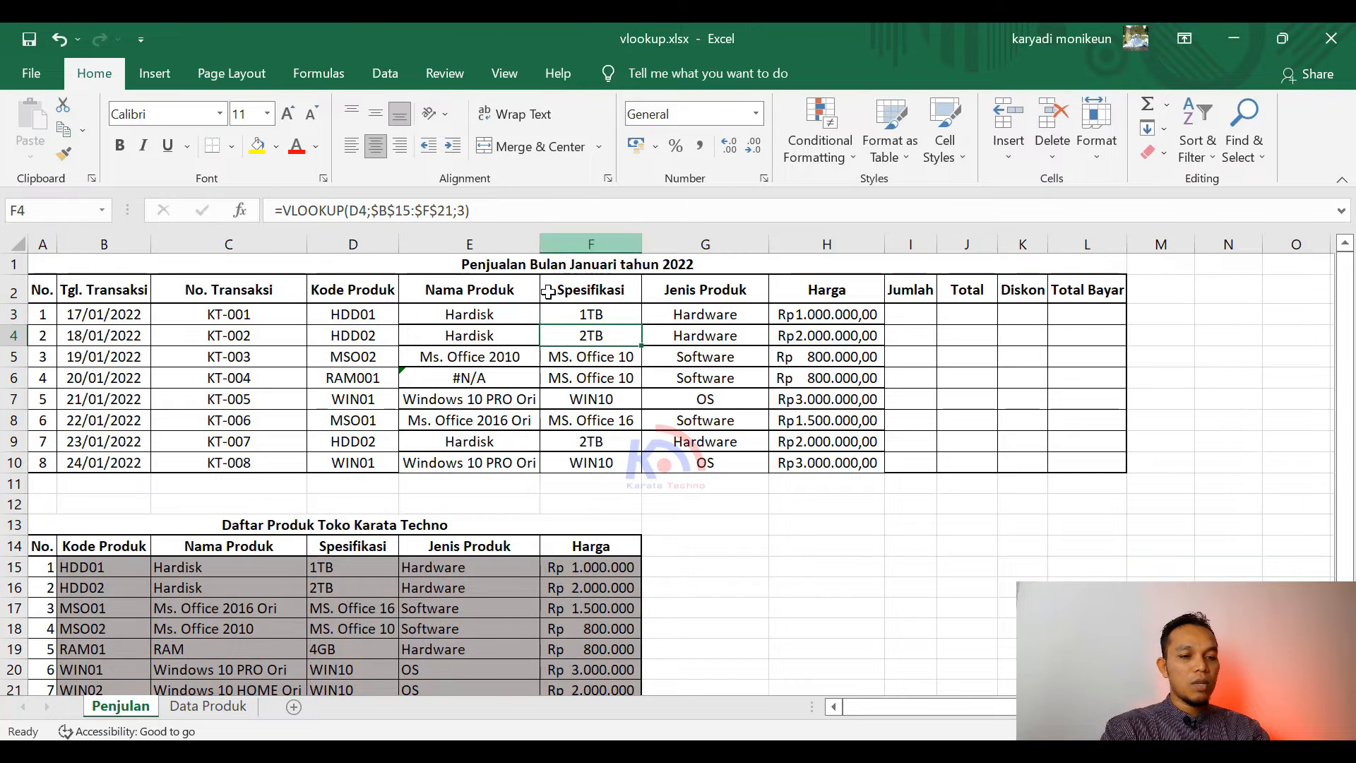
{"action": "left_click", "coordinate": [606, 312]}
{"action": "left_click_drag", "start_coordinate": [644, 328], "coordinate": [648, 486]}
Add the exact-match argument 0 to the Jenis Produk VLOOKUP in G3 and fill the formula down to G10
{"action": "left_click", "coordinate": [715, 316]}
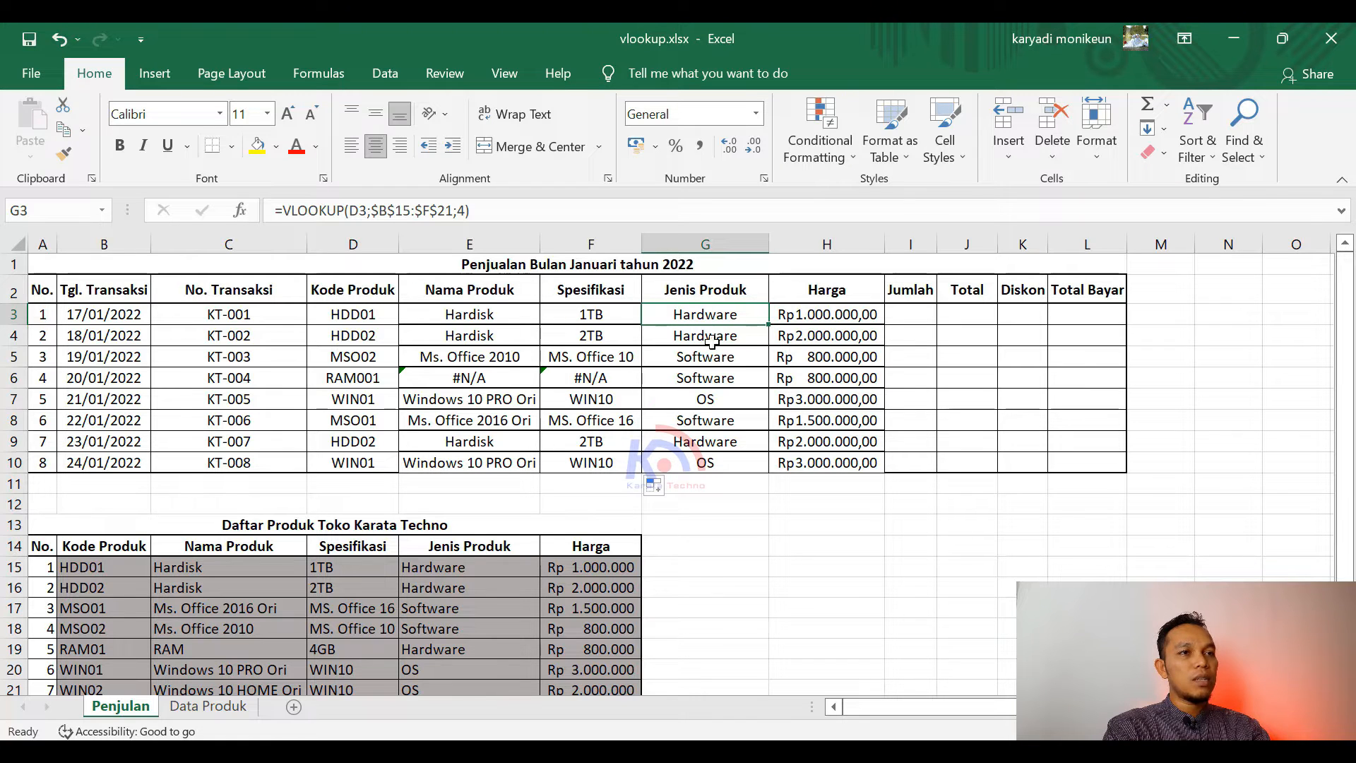
{"action": "left_click", "coordinate": [470, 211]}
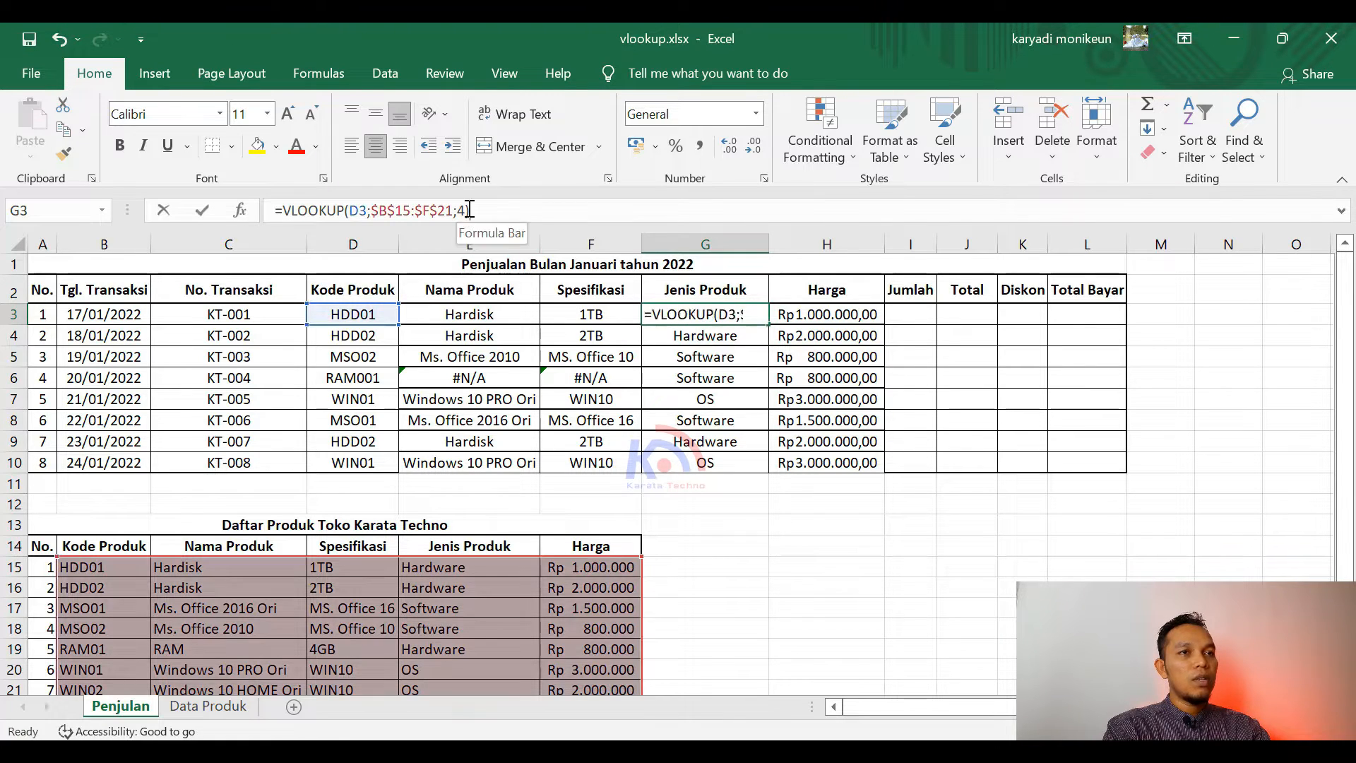
{"action": "type", "text": ";0"}
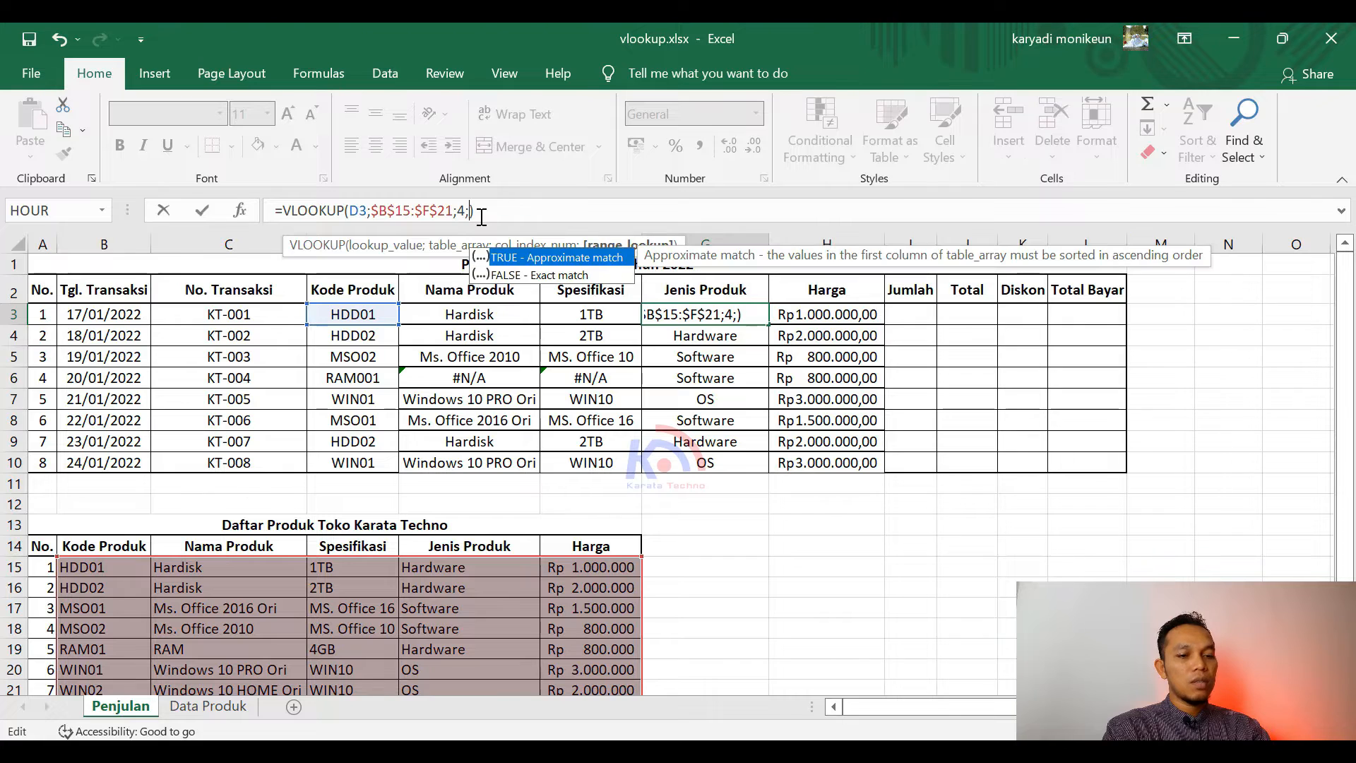
{"action": "key", "text": "Return"}
{"action": "left_click", "coordinate": [749, 314]}
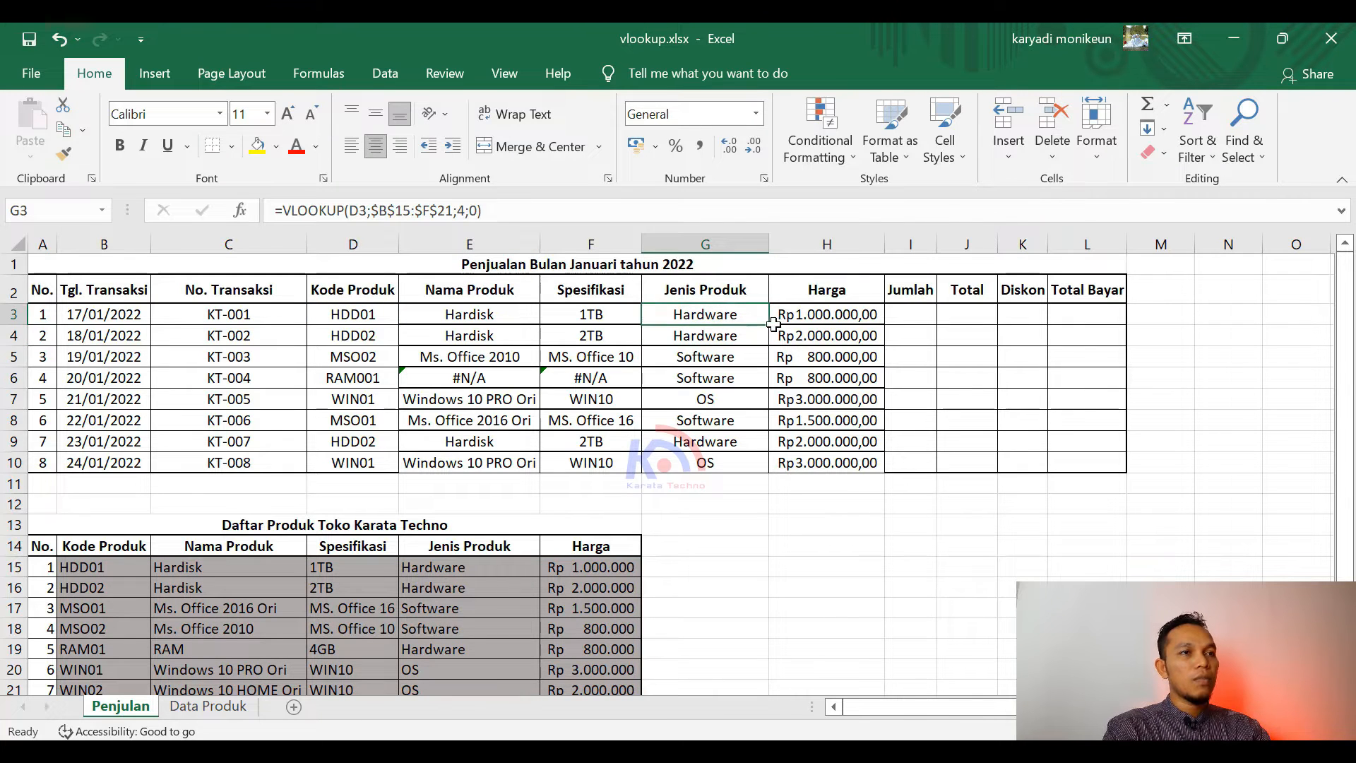
{"action": "left_click_drag", "start_coordinate": [768, 324], "coordinate": [761, 472]}
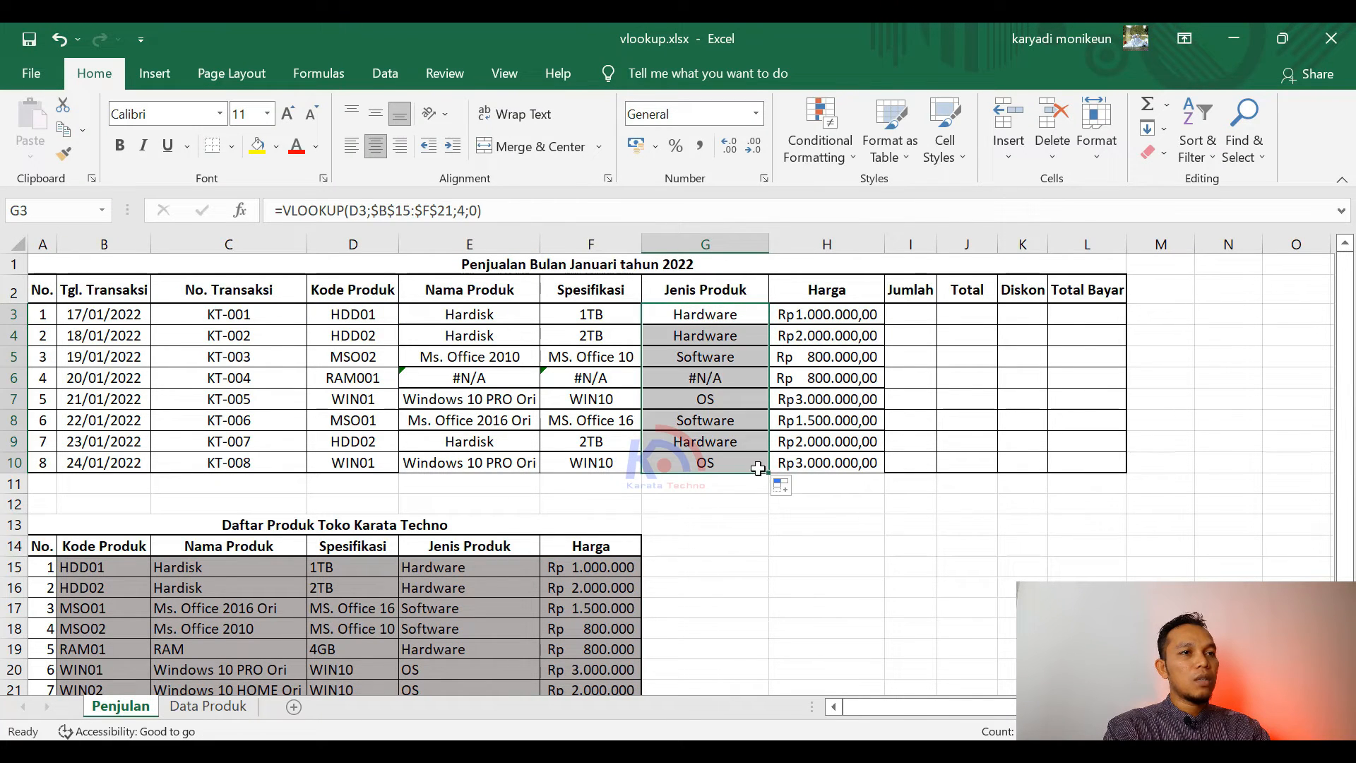
Add the exact-match argument 0 to the Harga VLOOKUP in H3 and fill the formula down to H10
{"action": "left_click", "coordinate": [850, 312]}
{"action": "left_click", "coordinate": [467, 212]}
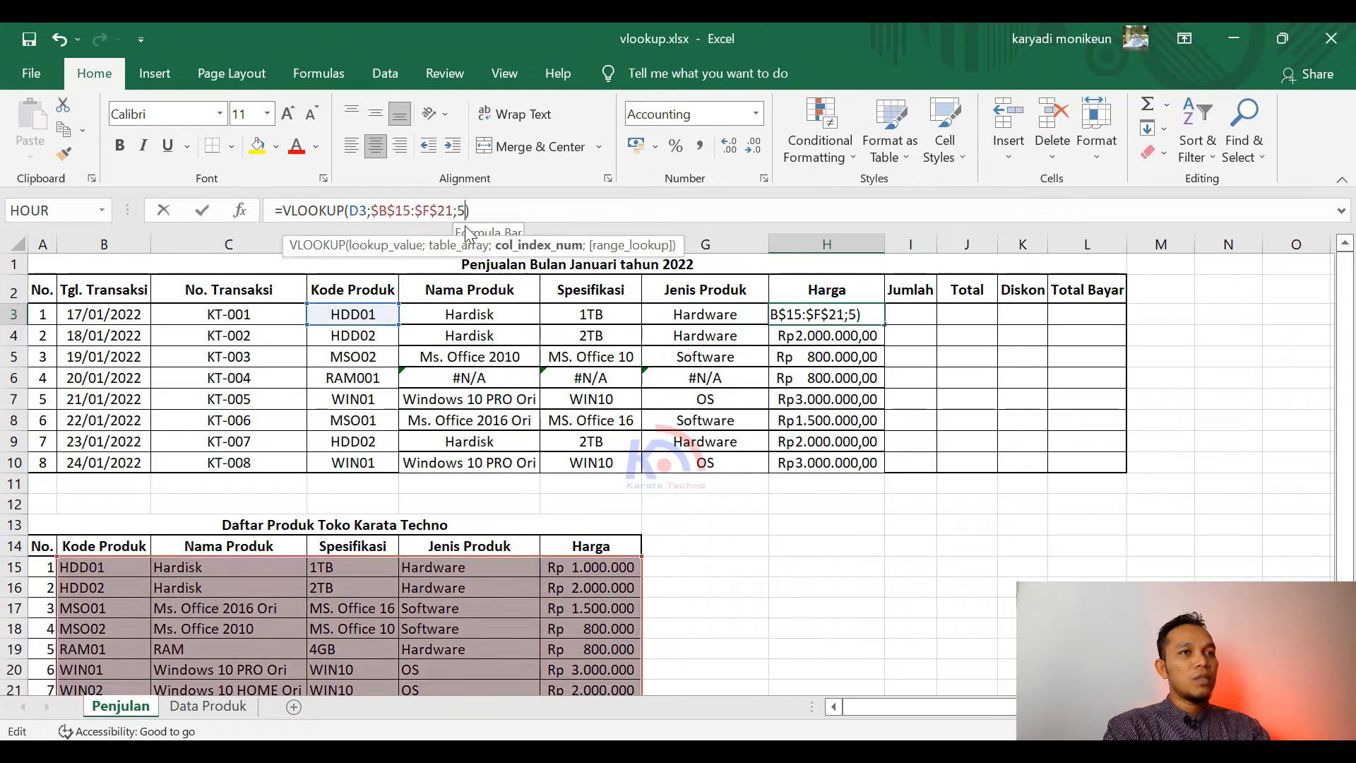
{"action": "type", "text": ";0"}
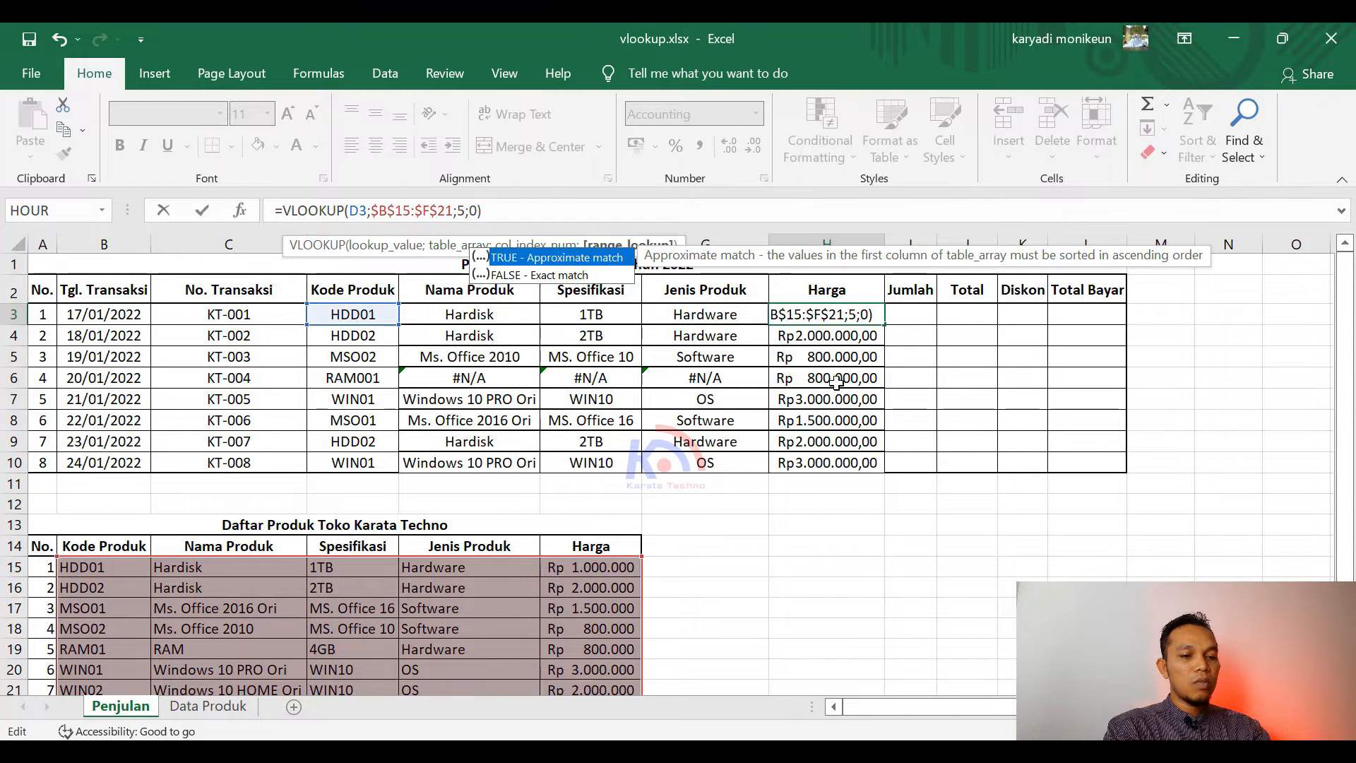
{"action": "key", "text": "Return"}
{"action": "left_click", "coordinate": [854, 307]}
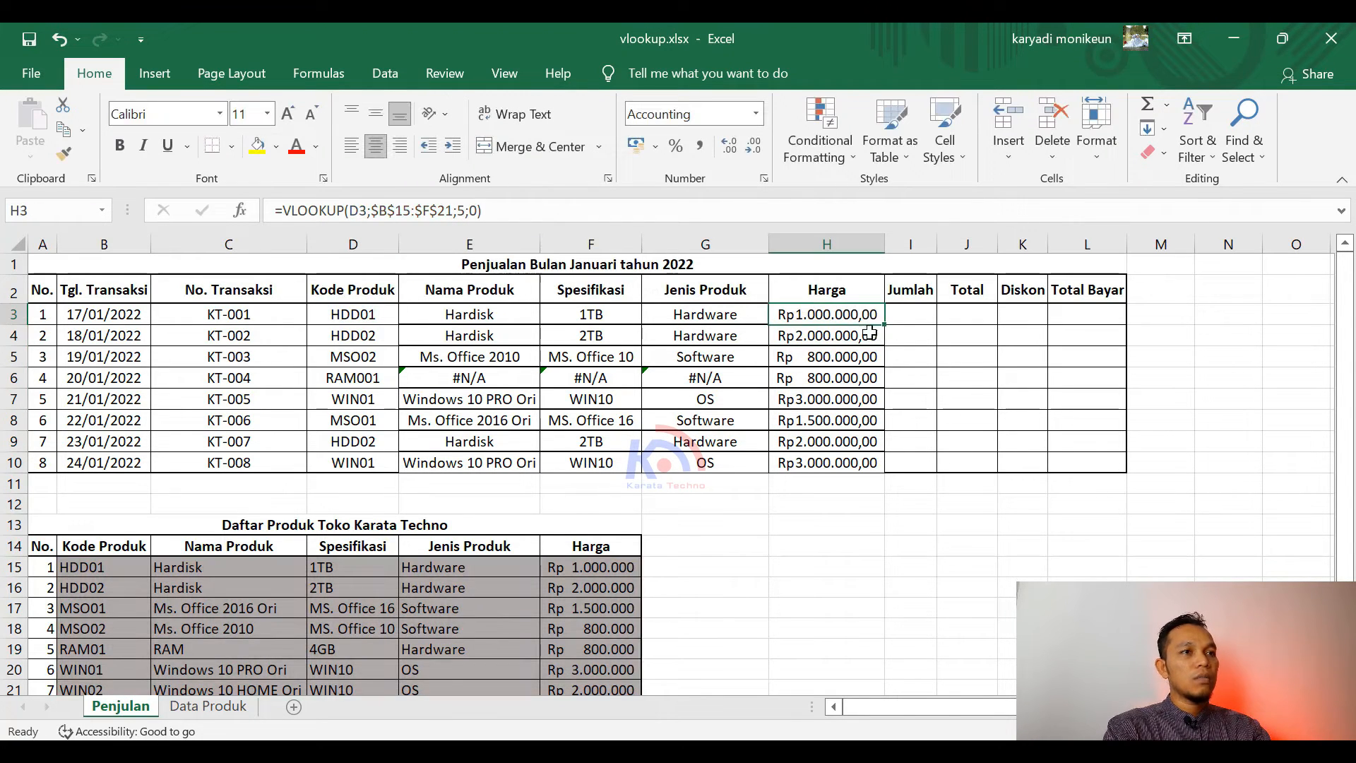
{"action": "left_click_drag", "start_coordinate": [884, 324], "coordinate": [885, 478]}
{"action": "left_click", "coordinate": [781, 522]}
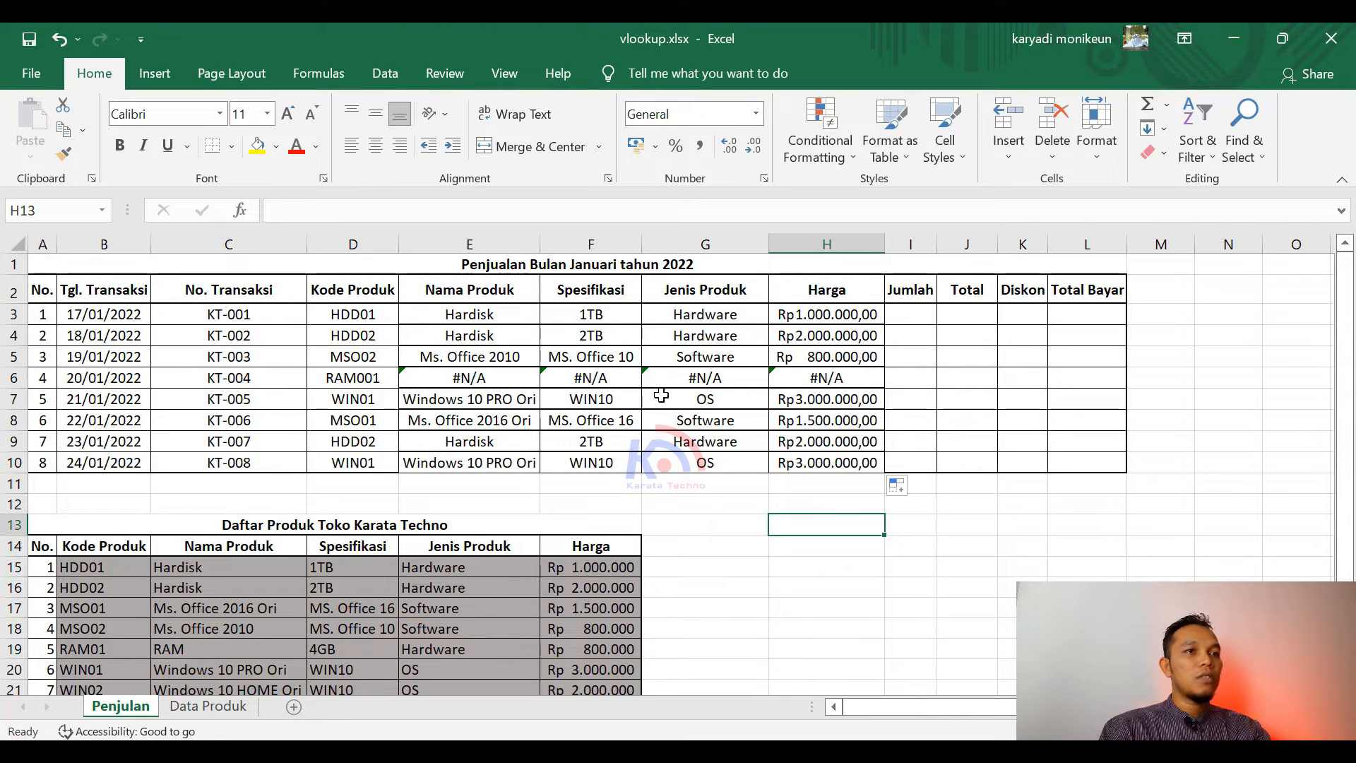
Review the lookup results in row 6 of the sales table and correct the product code in D6 to RAM01
{"action": "scroll", "coordinate": [580, 391], "scroll_direction": "down", "scroll_amount": 1}
{"action": "scroll", "coordinate": [576, 388], "scroll_direction": "up", "scroll_amount": 1}
{"action": "left_click_drag", "start_coordinate": [475, 386], "coordinate": [818, 372]}
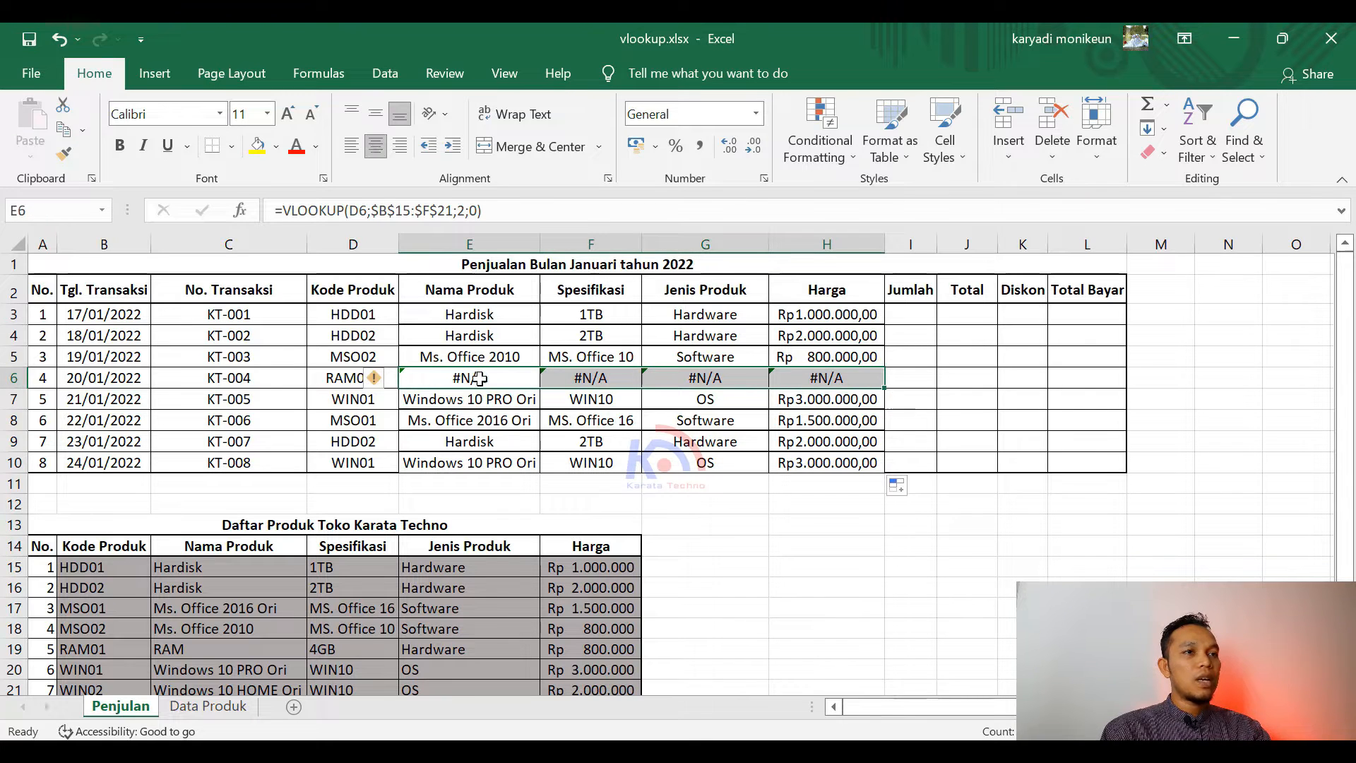
{"action": "left_click_drag", "start_coordinate": [474, 379], "coordinate": [831, 376]}
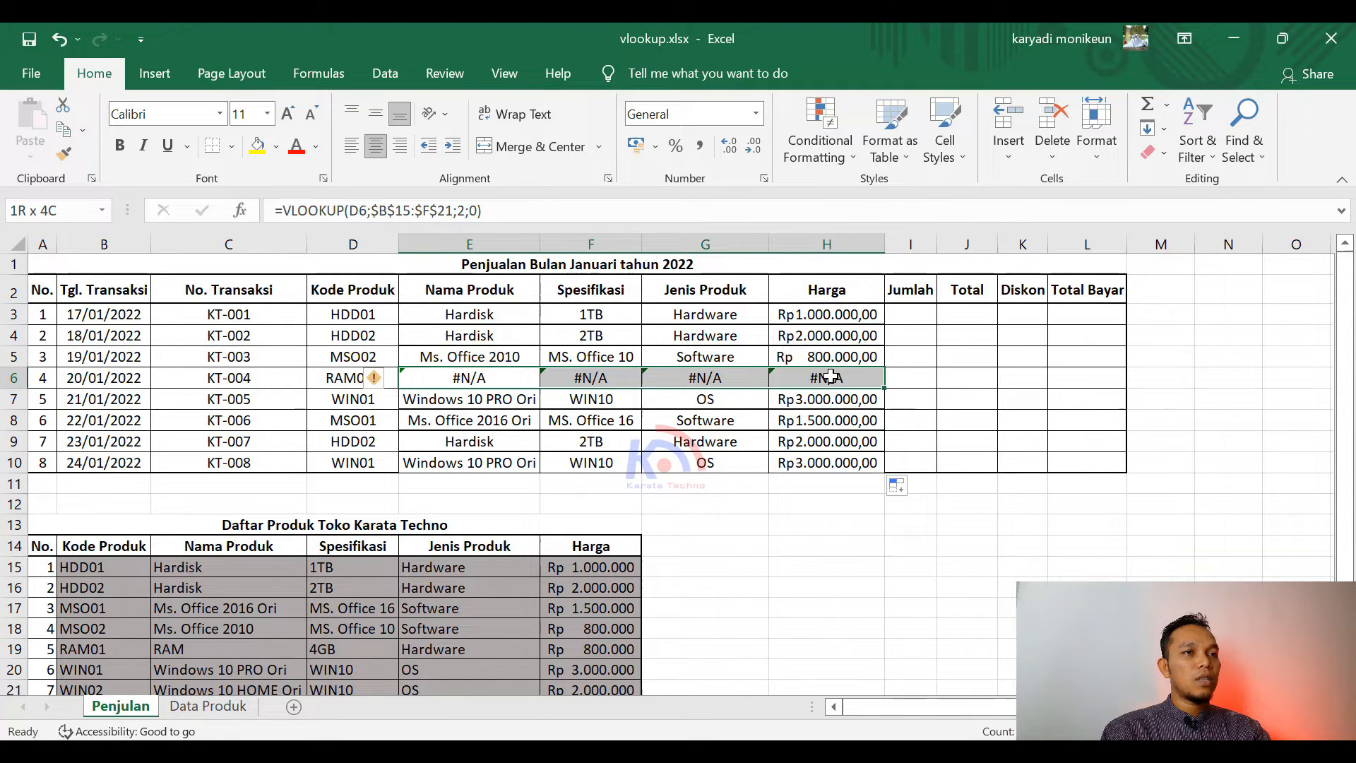
{"action": "left_click", "coordinate": [356, 387]}
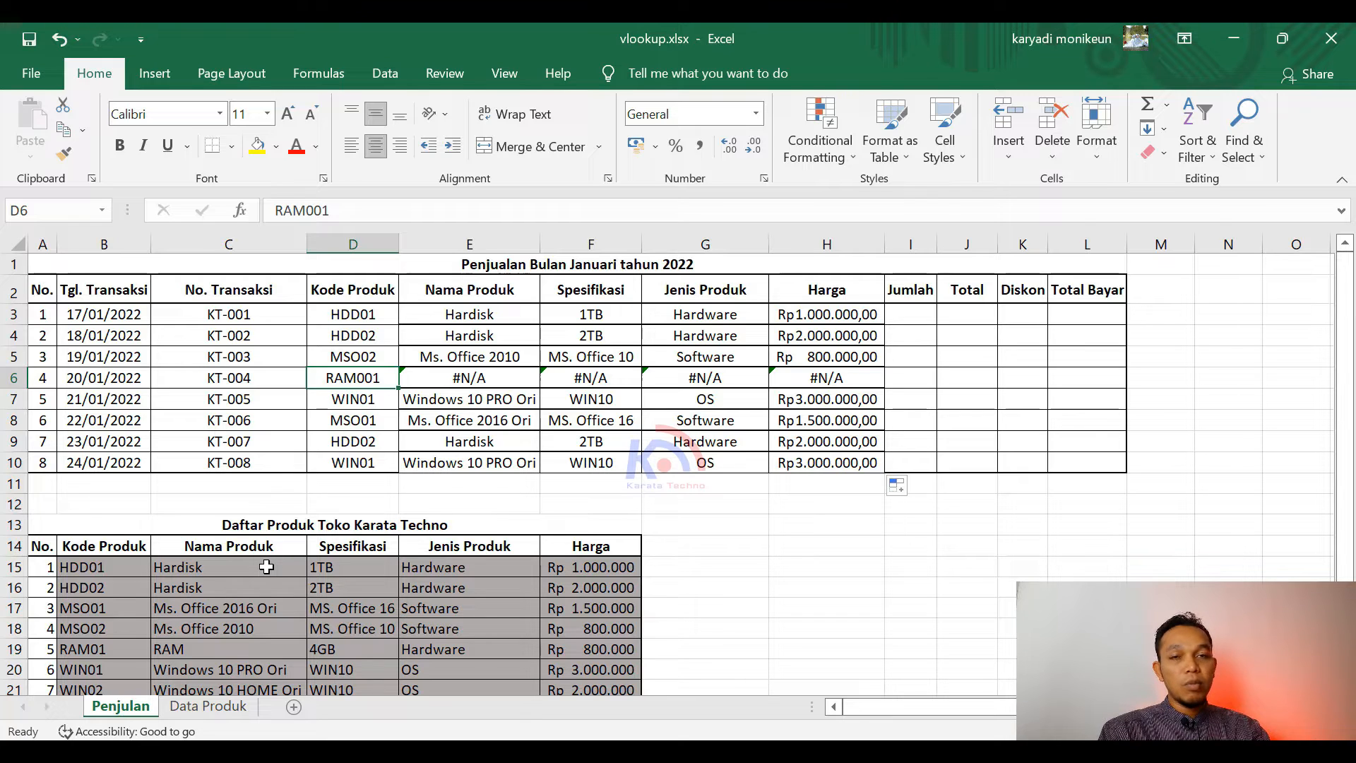
{"action": "double_click", "coordinate": [365, 379]}
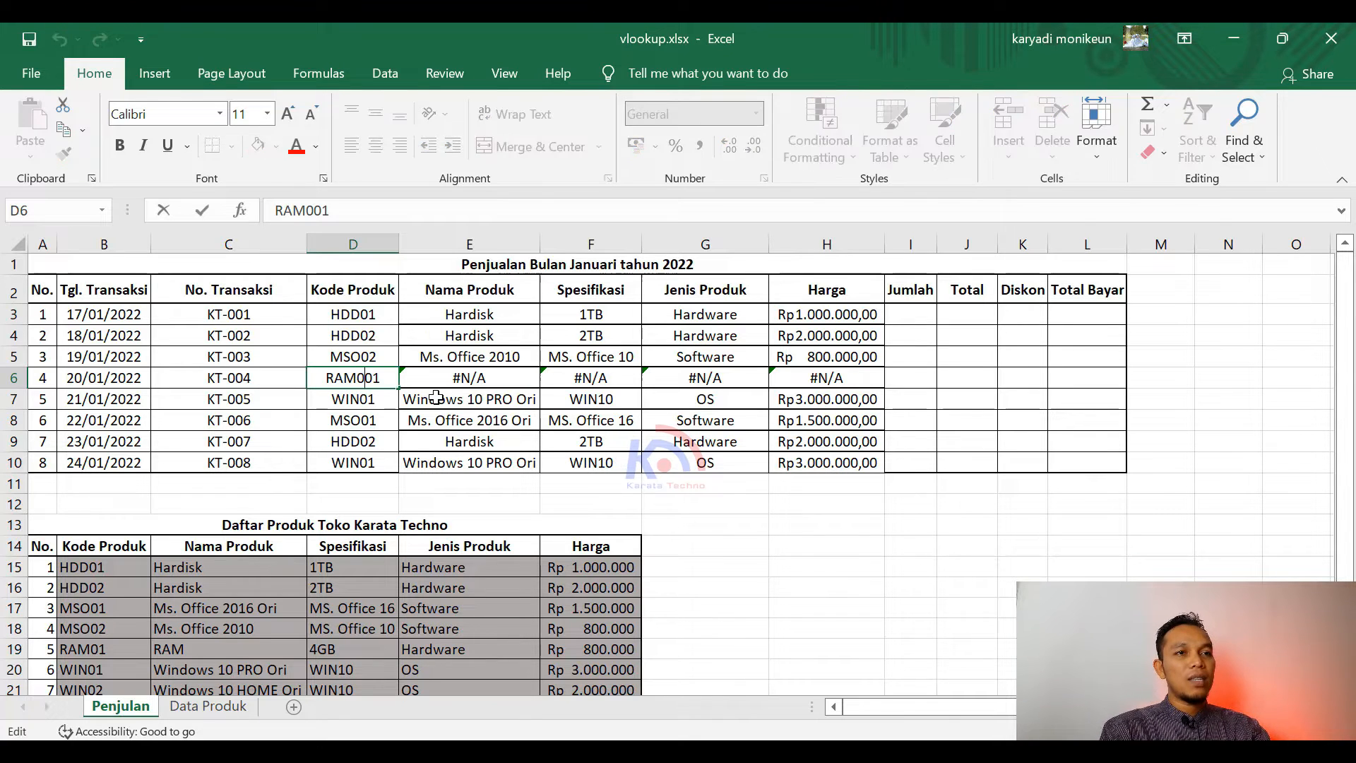
{"action": "key", "text": "BackSpace"}
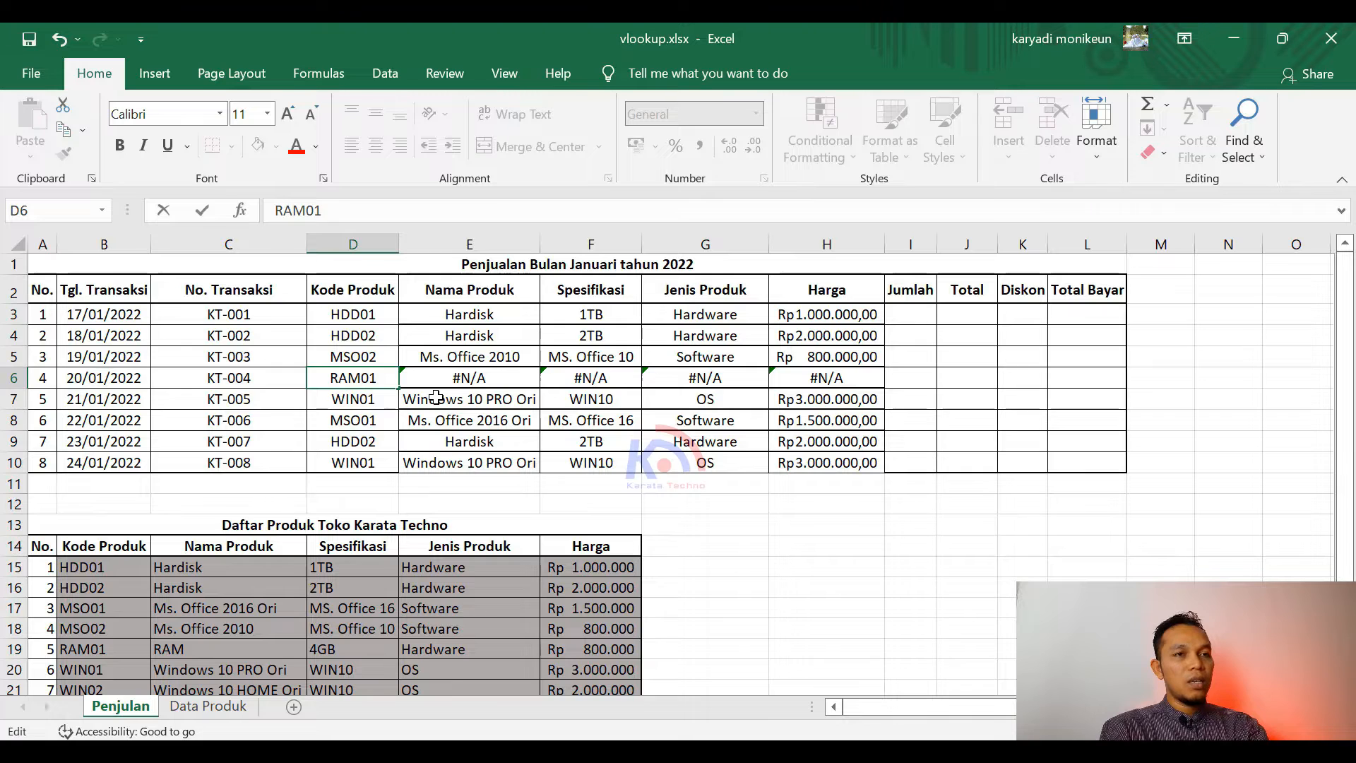
{"action": "key", "text": "Return"}
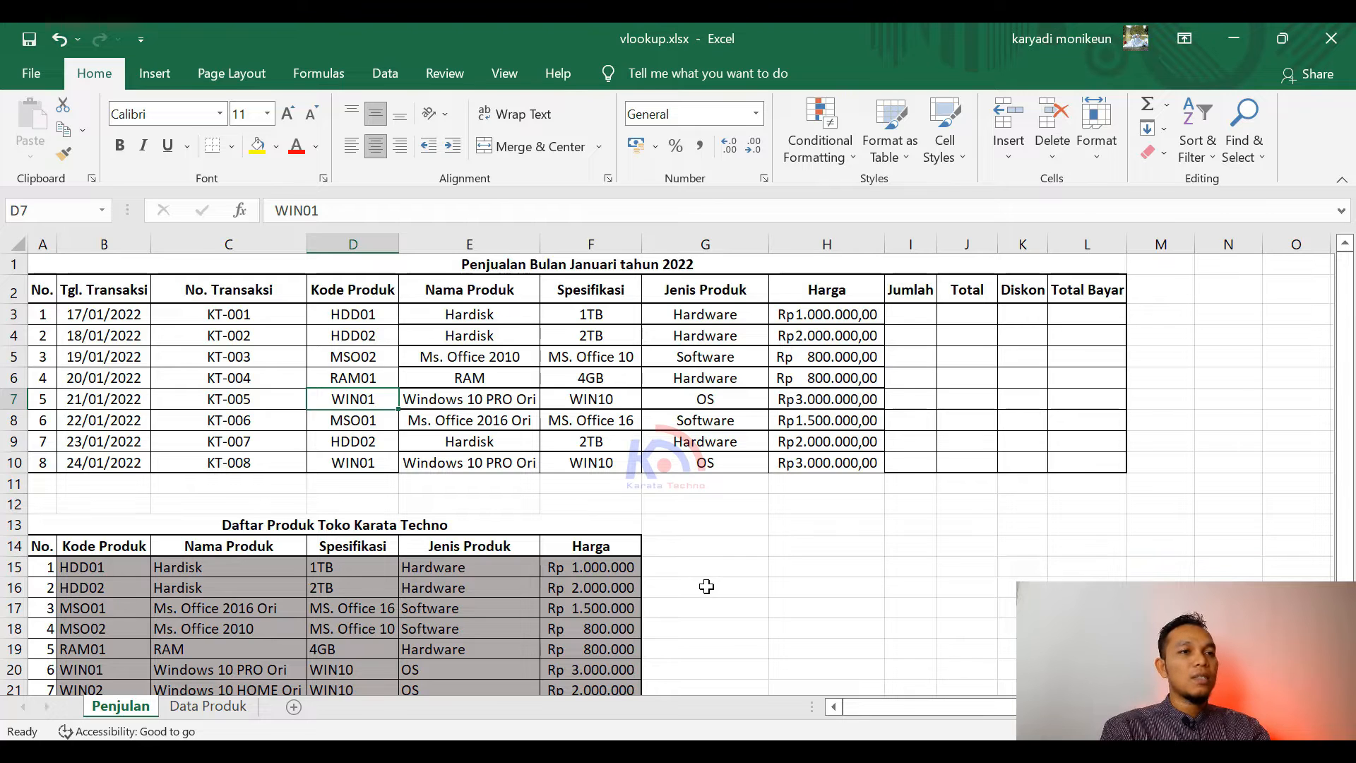
Switch to the hlookup.xlsx workbook and look over the empty Nama Produk cells and the horizontal product table
{"action": "left_click", "coordinate": [590, 664]}
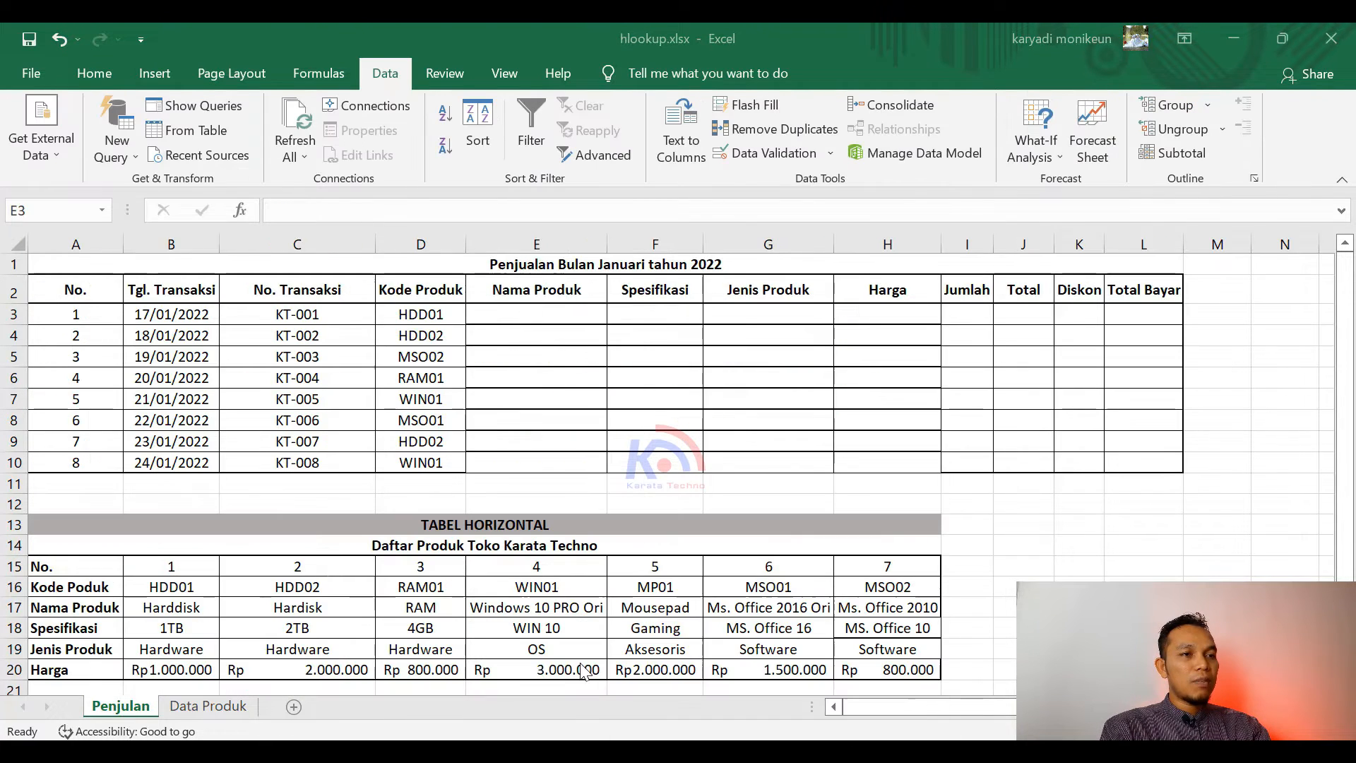
{"action": "left_click", "coordinate": [565, 378]}
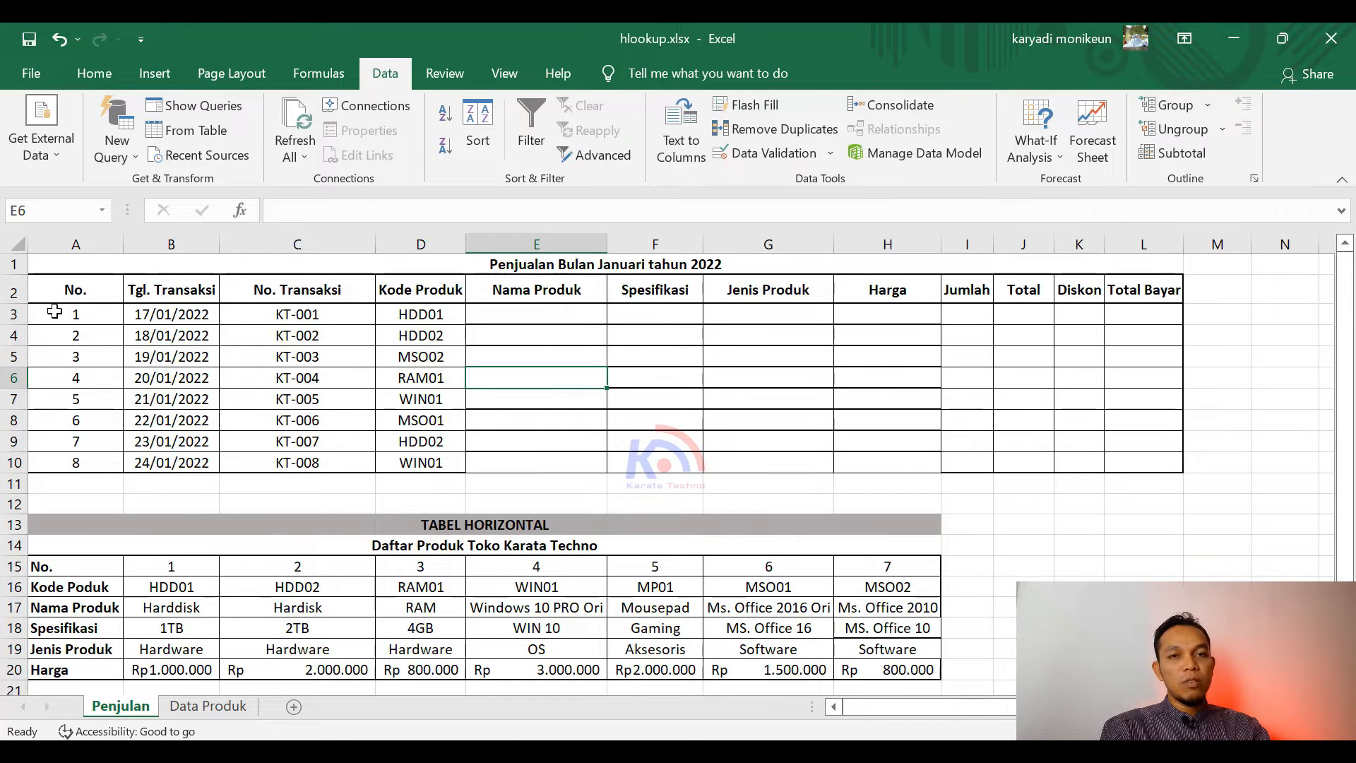
{"action": "left_click", "coordinate": [535, 317]}
{"action": "left_click", "coordinate": [537, 337]}
{"action": "left_click", "coordinate": [548, 317]}
{"action": "left_click", "coordinate": [540, 338]}
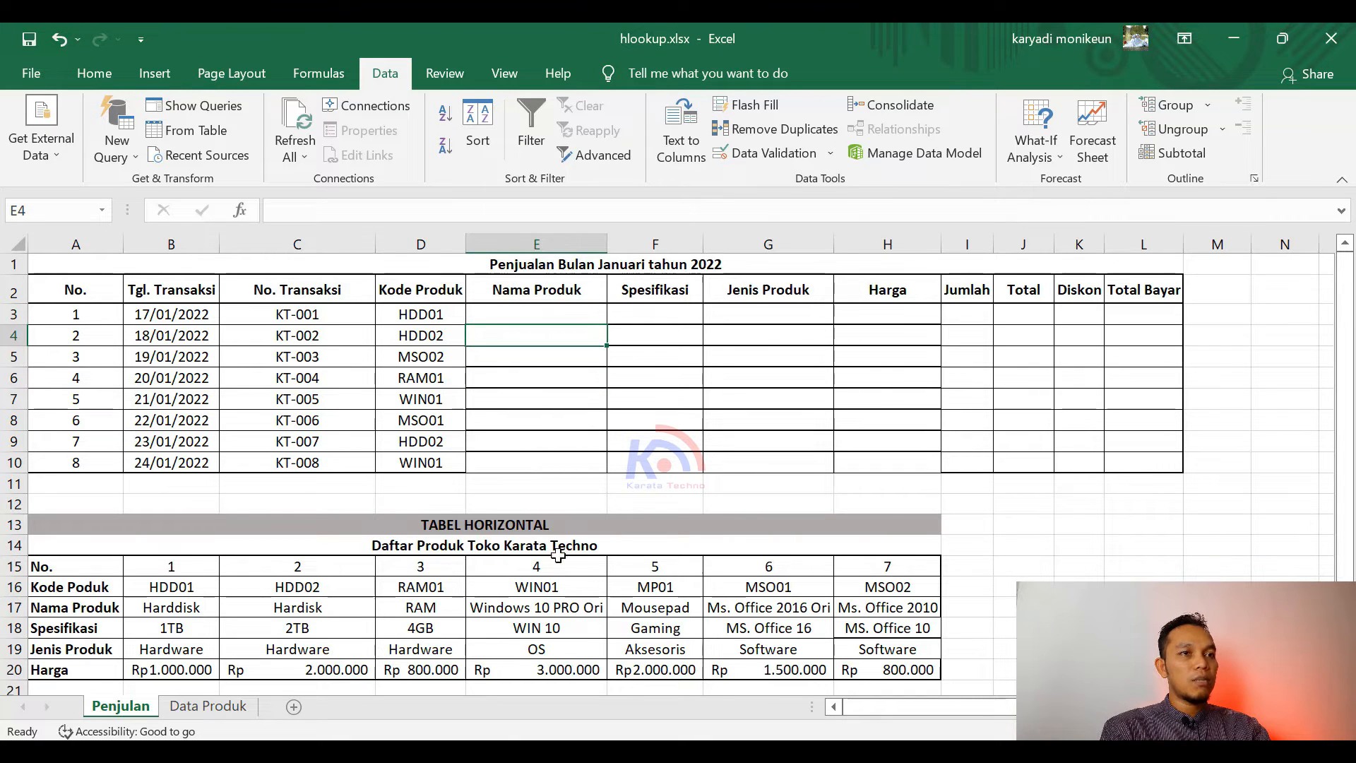
{"action": "scroll", "coordinate": [551, 551], "scroll_direction": "down", "scroll_amount": 1}
{"action": "scroll", "coordinate": [495, 533], "scroll_direction": "up", "scroll_amount": 1}
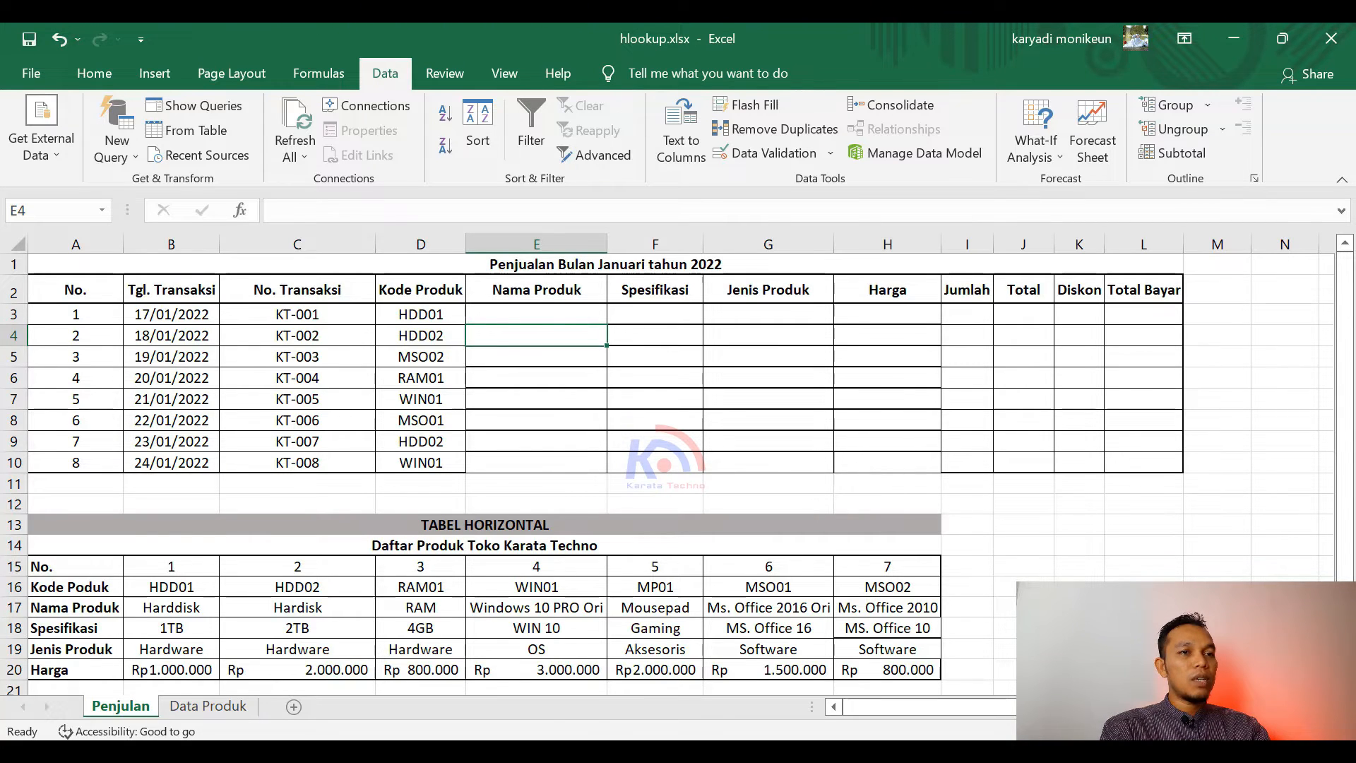
Compare the vertical product list in vlookup.xlsx with the row labels, No. row and product code row of the horizontal table in hlookup.xlsx
{"action": "left_click", "coordinate": [708, 752]}
{"action": "left_click", "coordinate": [758, 713]}
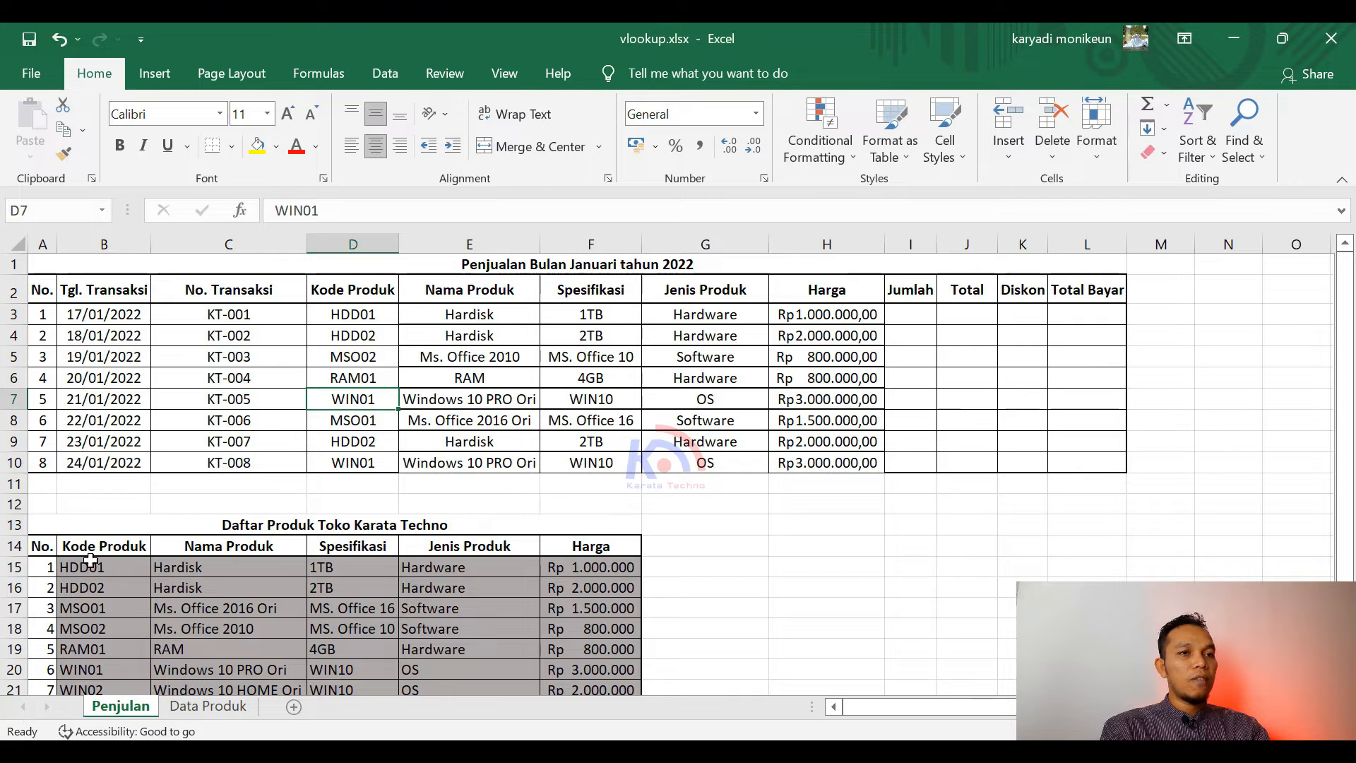
{"action": "left_click", "coordinate": [342, 569]}
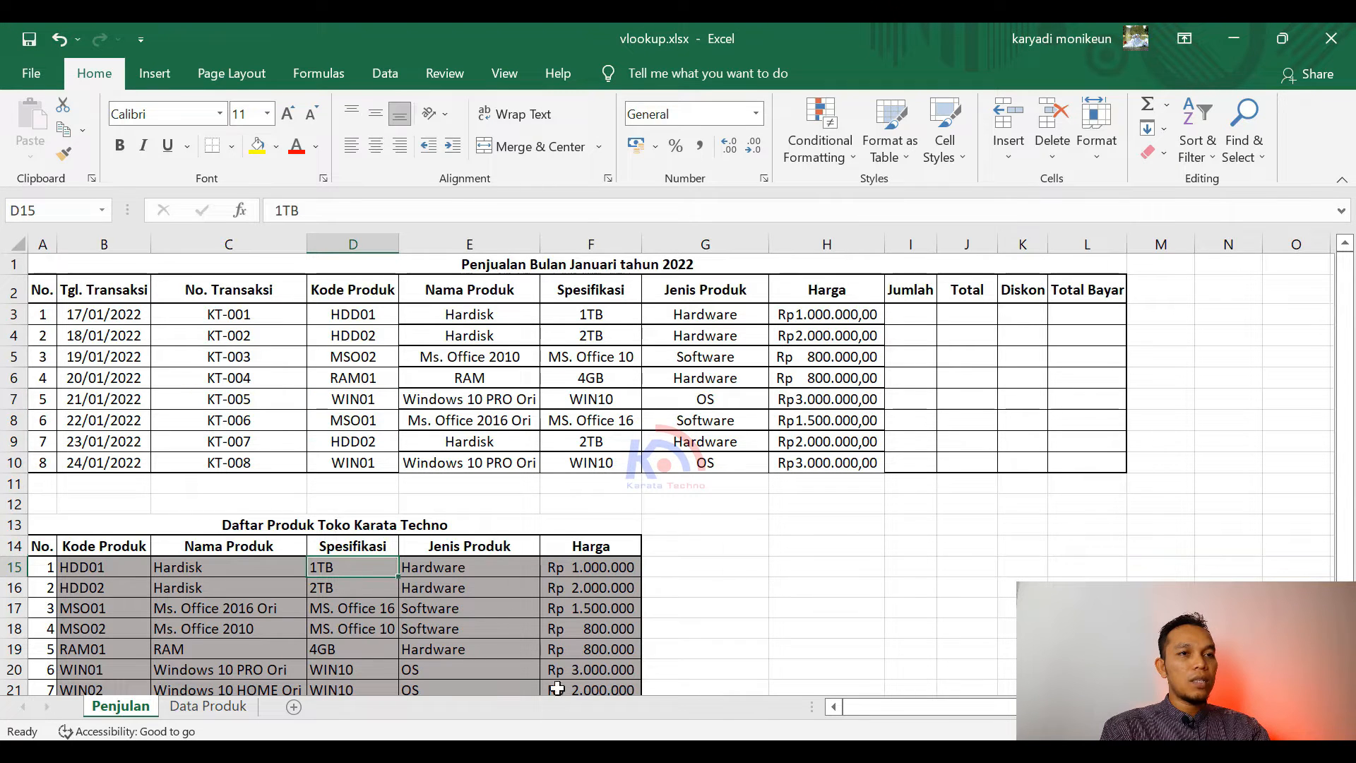
{"action": "left_click", "coordinate": [709, 752]}
{"action": "left_click", "coordinate": [597, 714]}
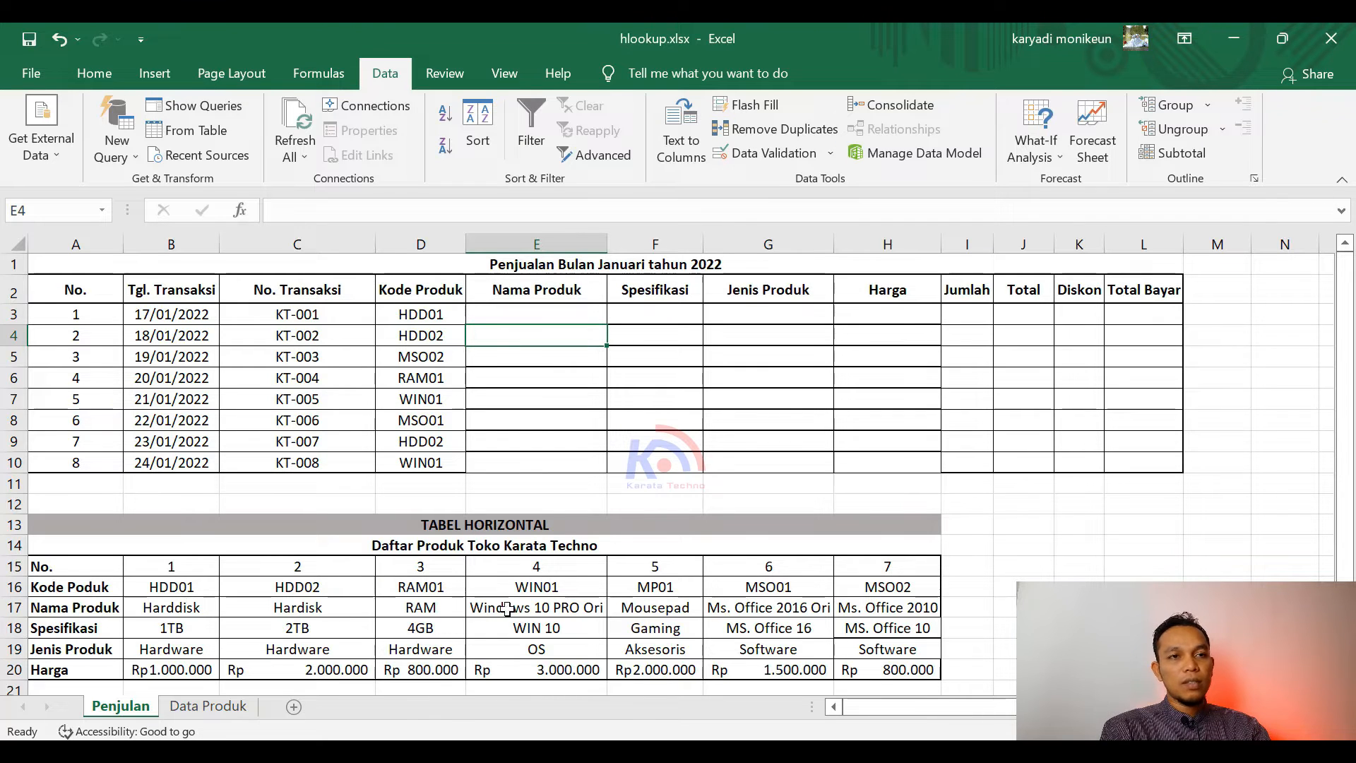
{"action": "left_click_drag", "start_coordinate": [72, 569], "coordinate": [71, 671]}
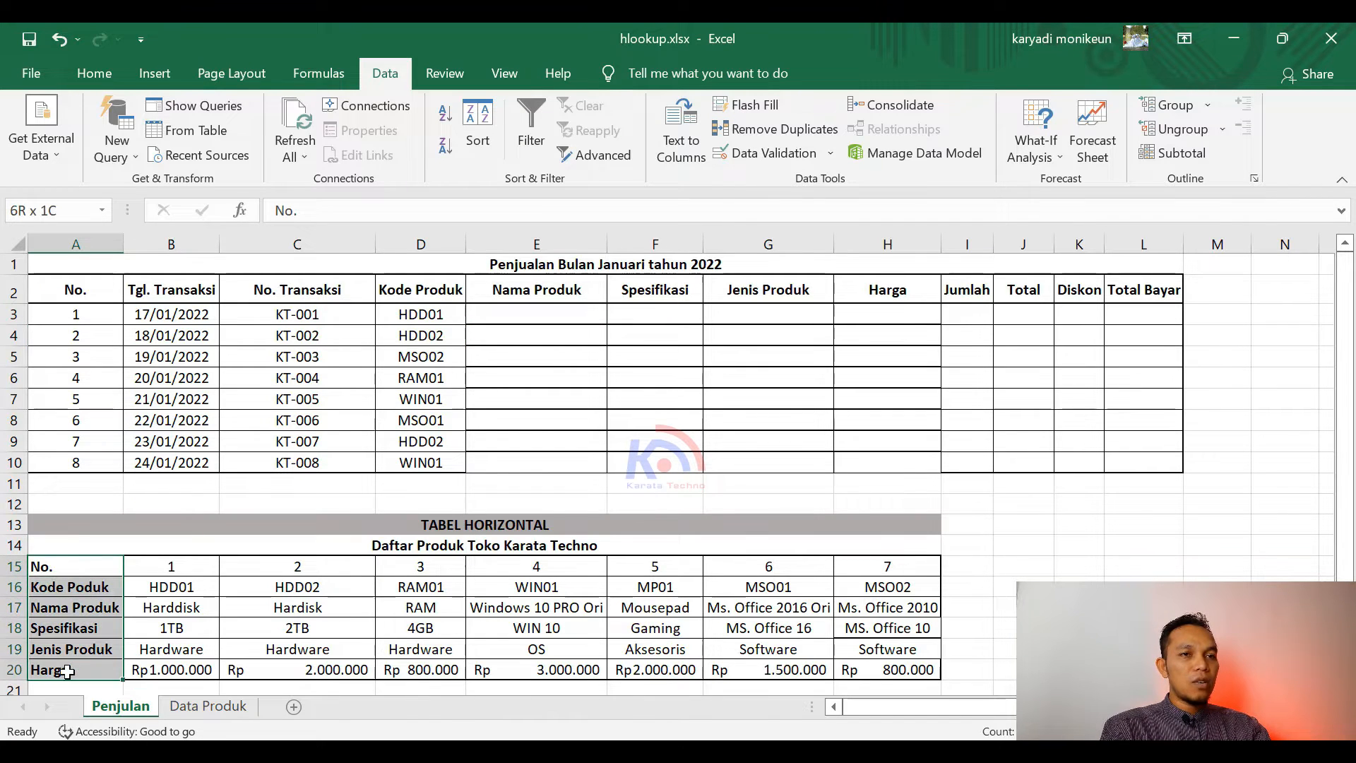
{"action": "left_click_drag", "start_coordinate": [76, 569], "coordinate": [74, 671]}
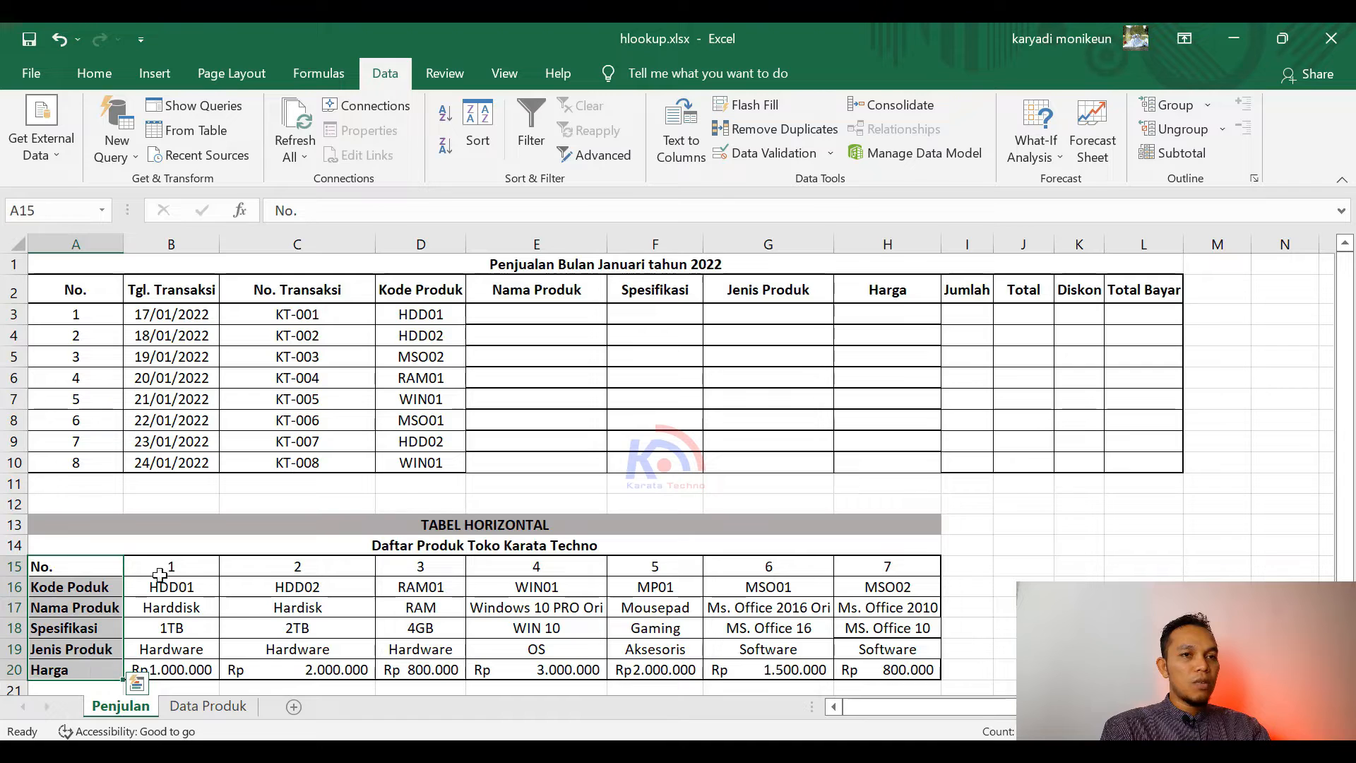
{"action": "left_click_drag", "start_coordinate": [167, 564], "coordinate": [911, 567]}
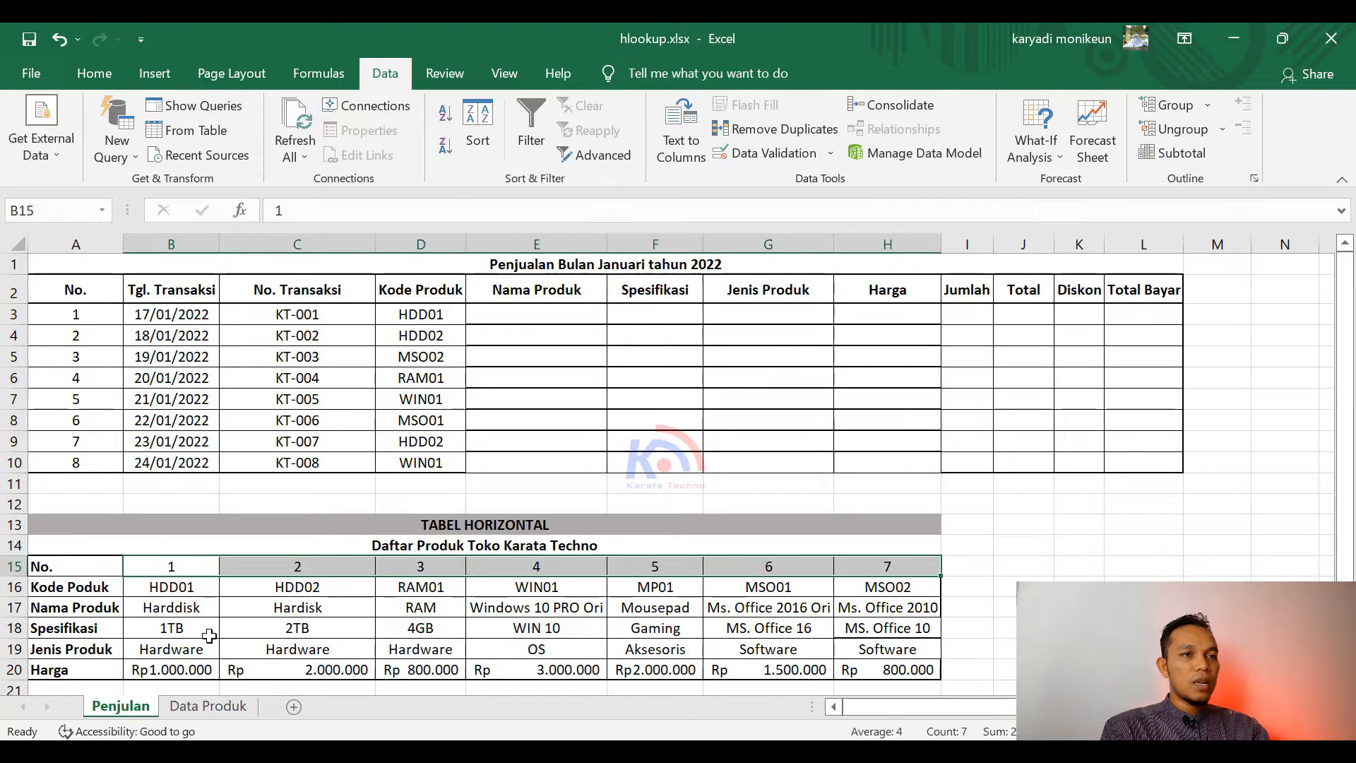
{"action": "left_click_drag", "start_coordinate": [167, 592], "coordinate": [847, 592]}
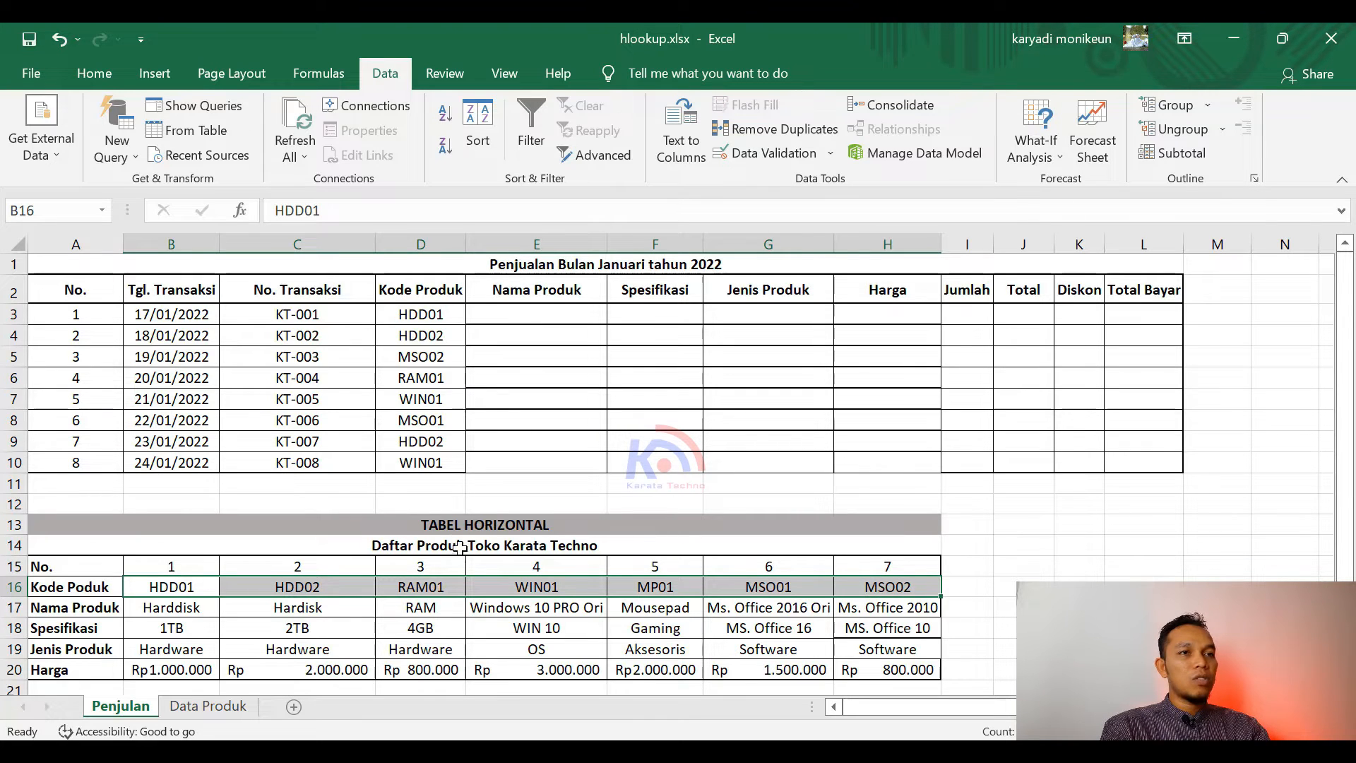
Start an HLOOKUP formula in E3 with D3 as the lookup value and the absolute range $B$16:$H$20 as the table array
{"action": "left_click", "coordinate": [520, 315]}
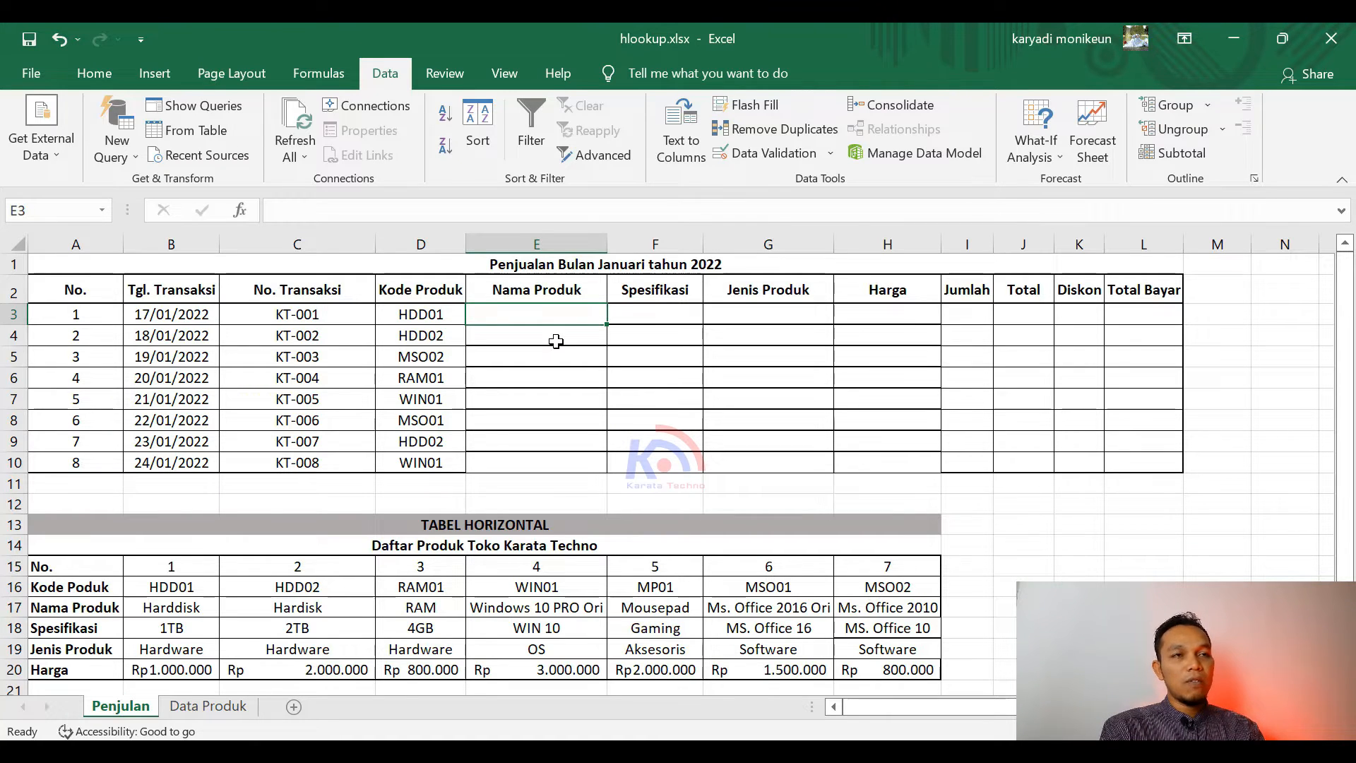
{"action": "type", "text": "h"}
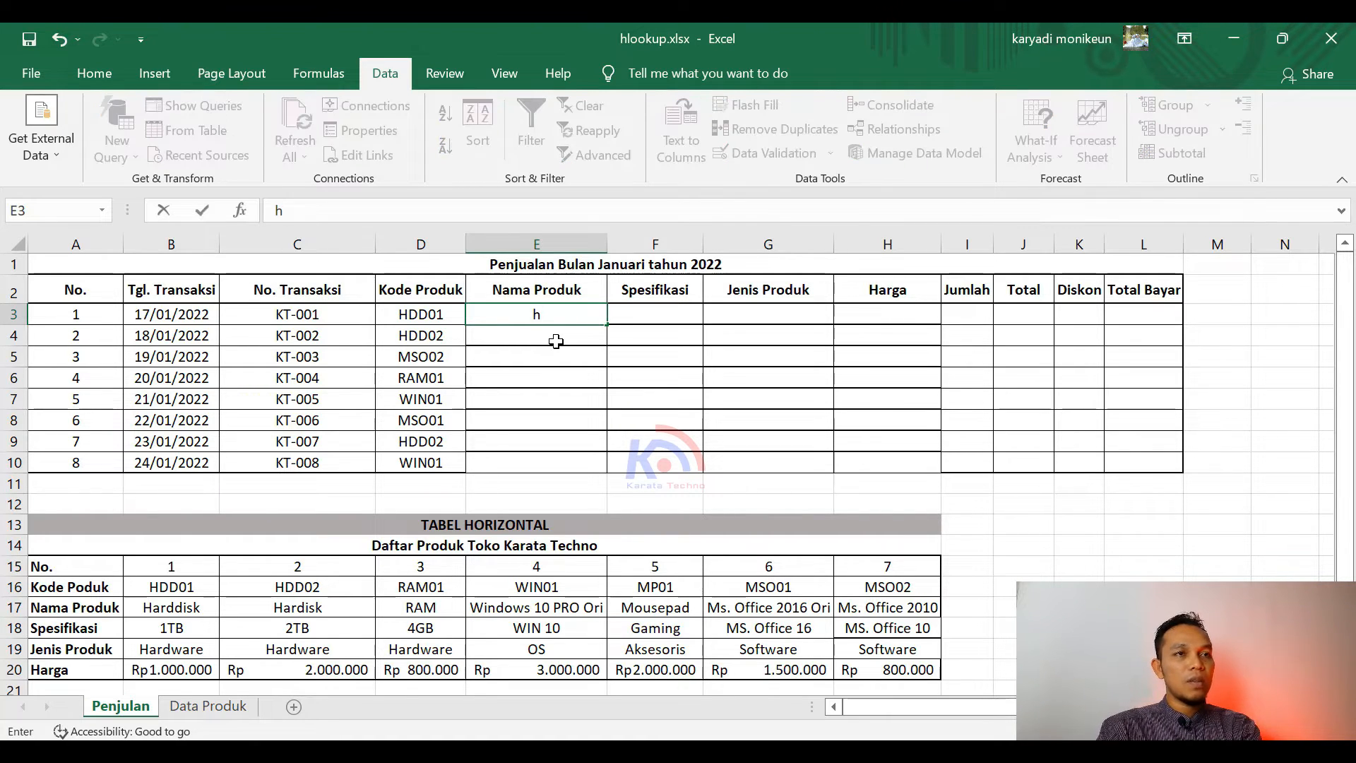
{"action": "key", "text": "BackSpace"}
{"action": "type", "text": "="}
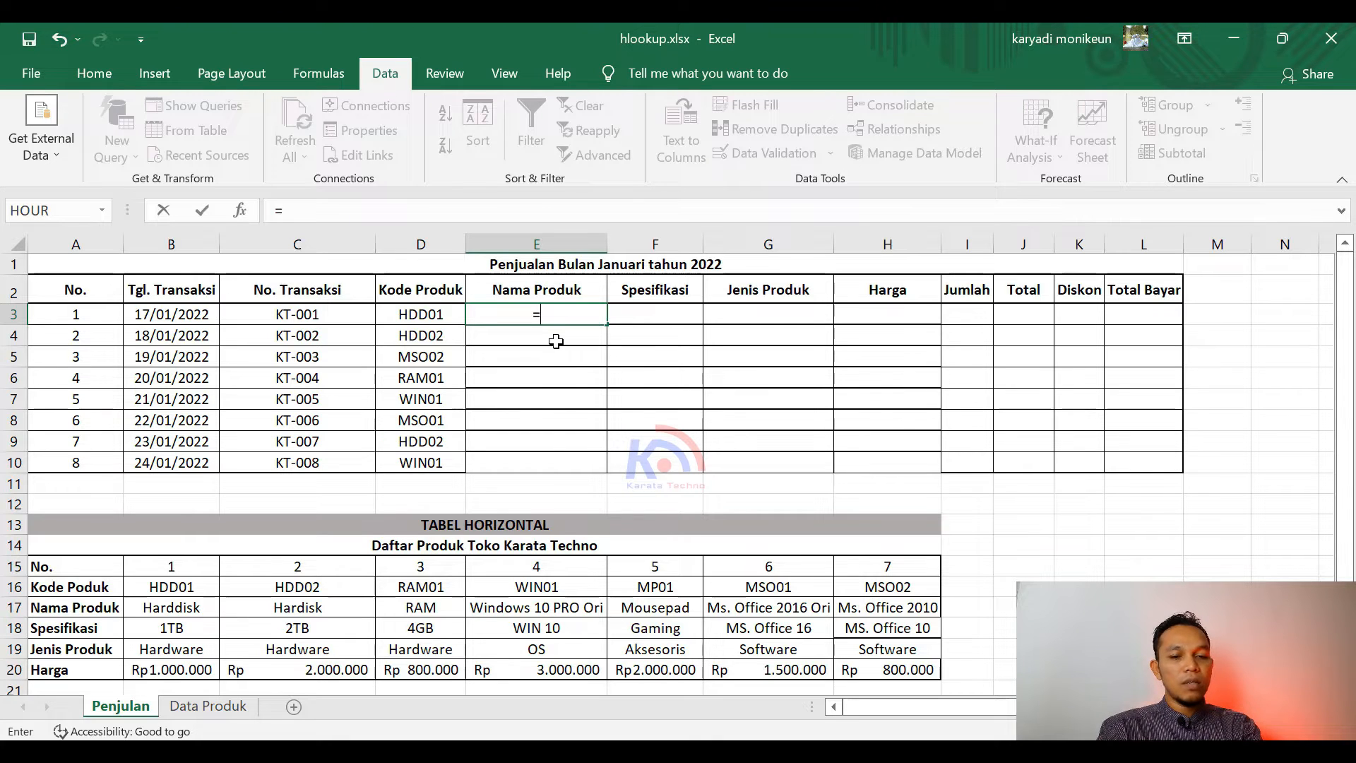
{"action": "type", "text": "HL"}
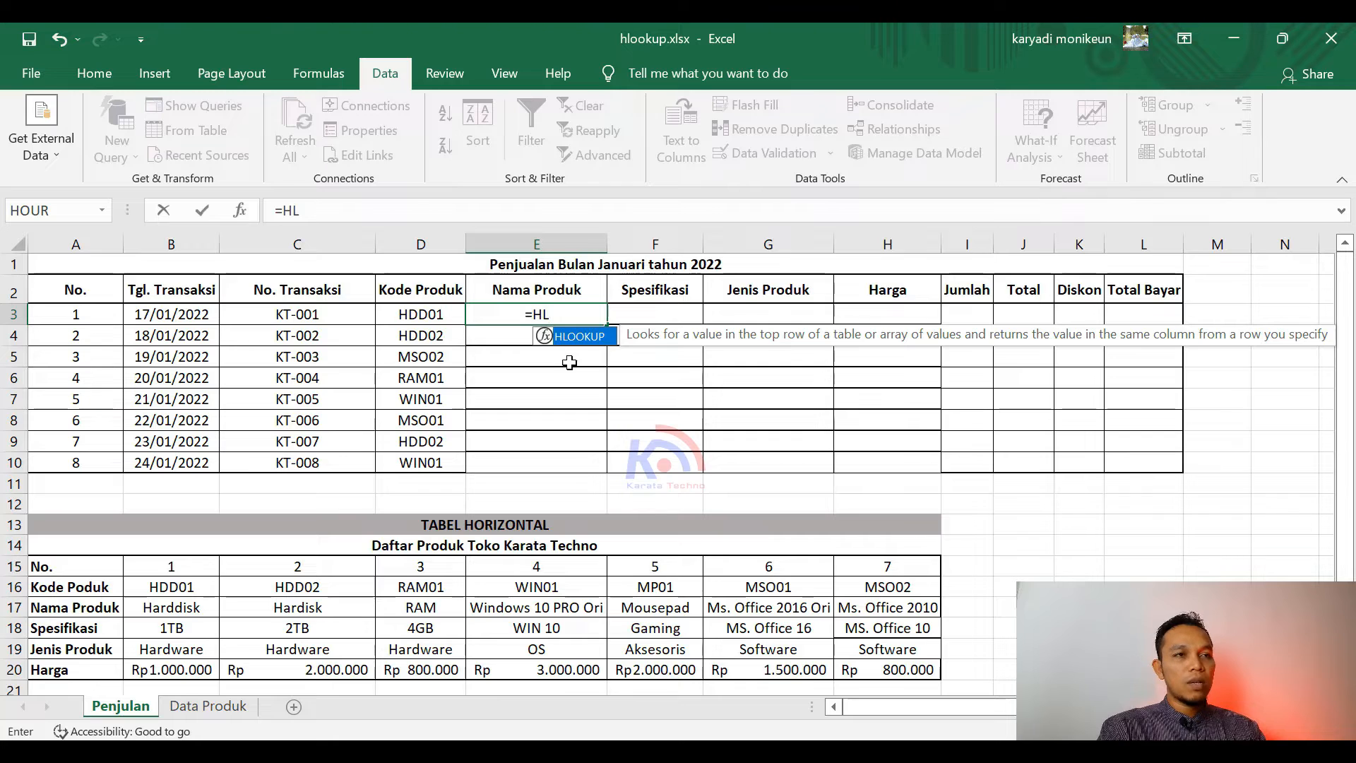
{"action": "key", "text": "Tab"}
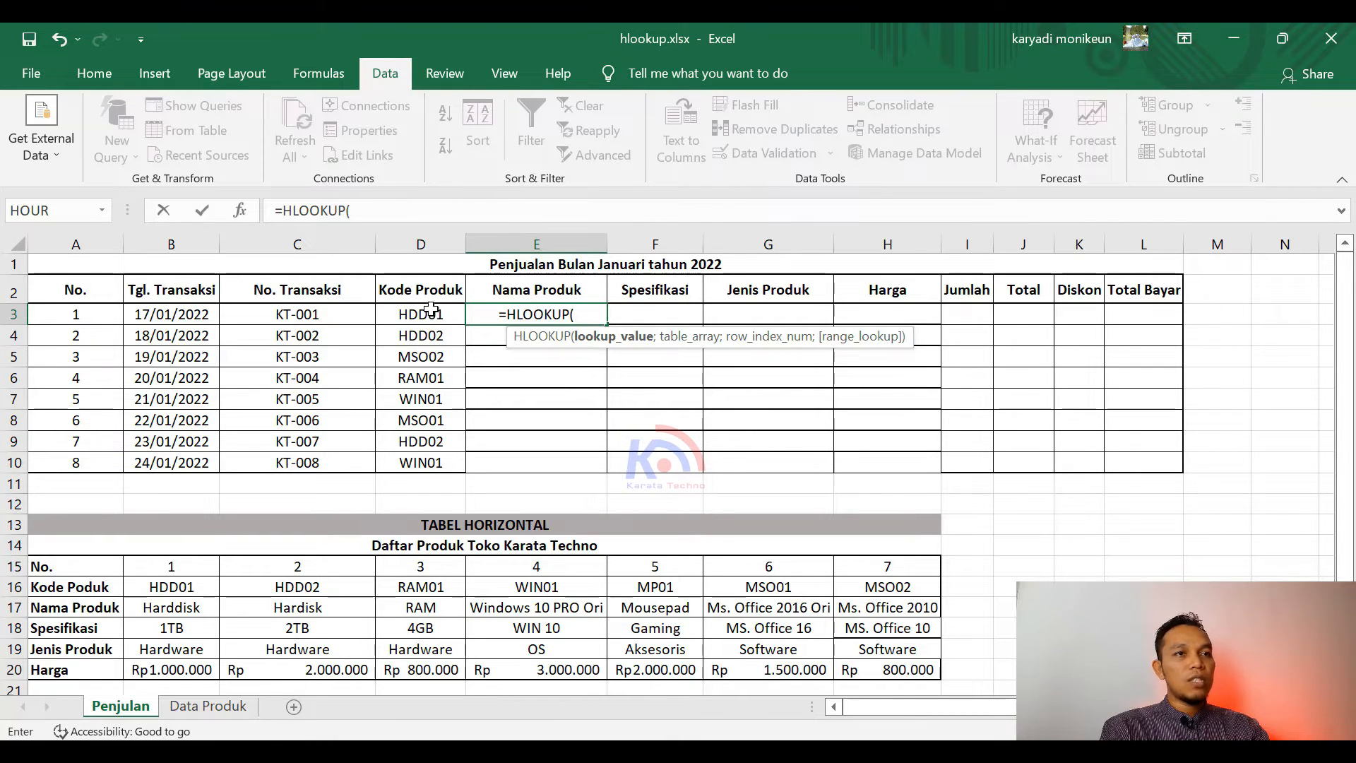
{"action": "left_click", "coordinate": [426, 314]}
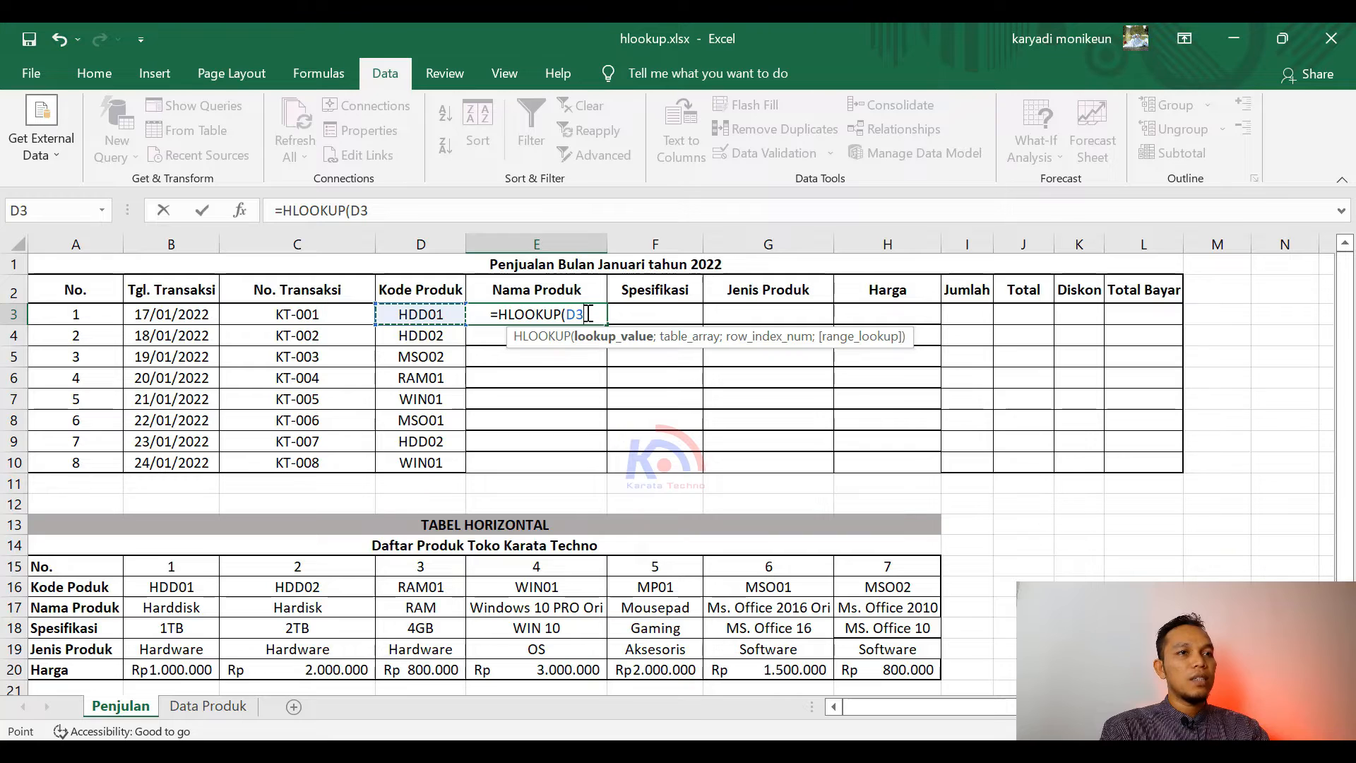
{"action": "type", "text": ";"}
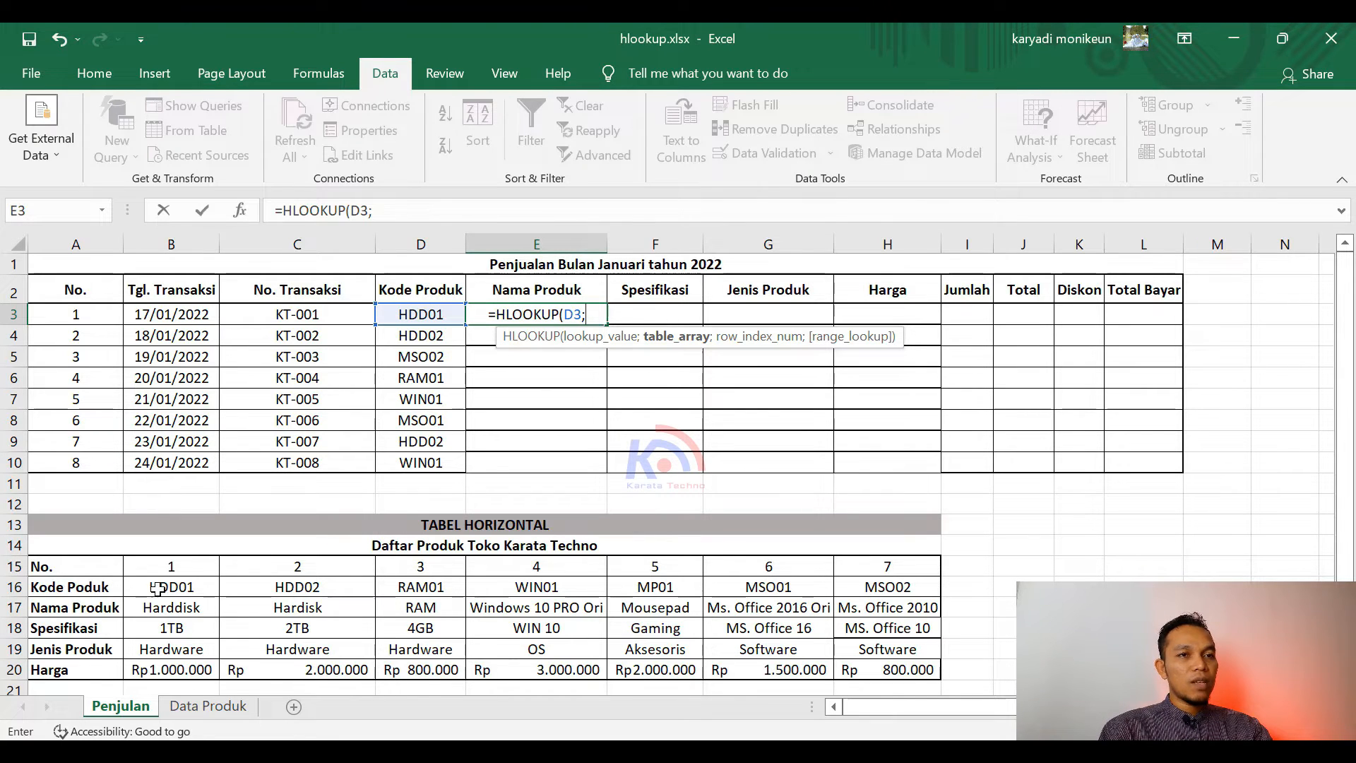
{"action": "left_click_drag", "start_coordinate": [165, 587], "coordinate": [890, 664]}
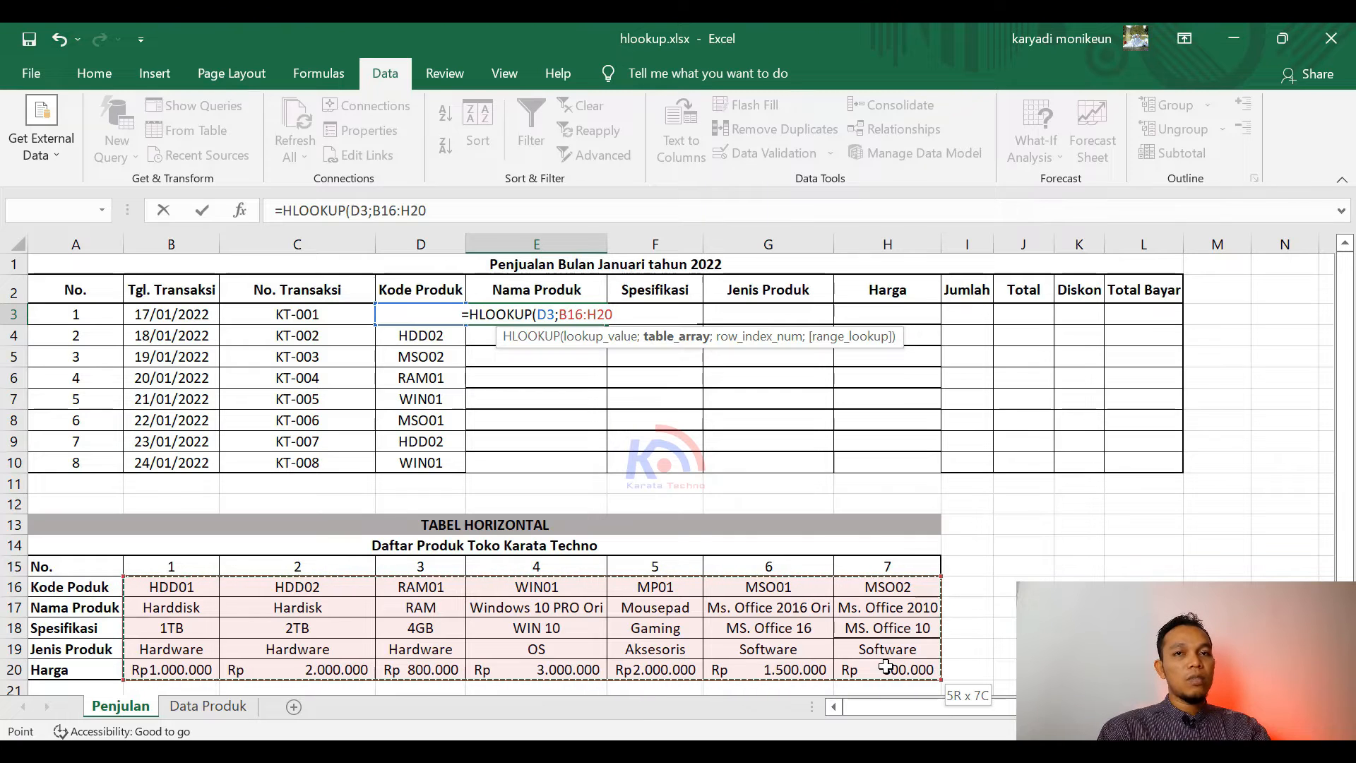
{"action": "left_click_drag", "start_coordinate": [887, 666], "coordinate": [886, 666]}
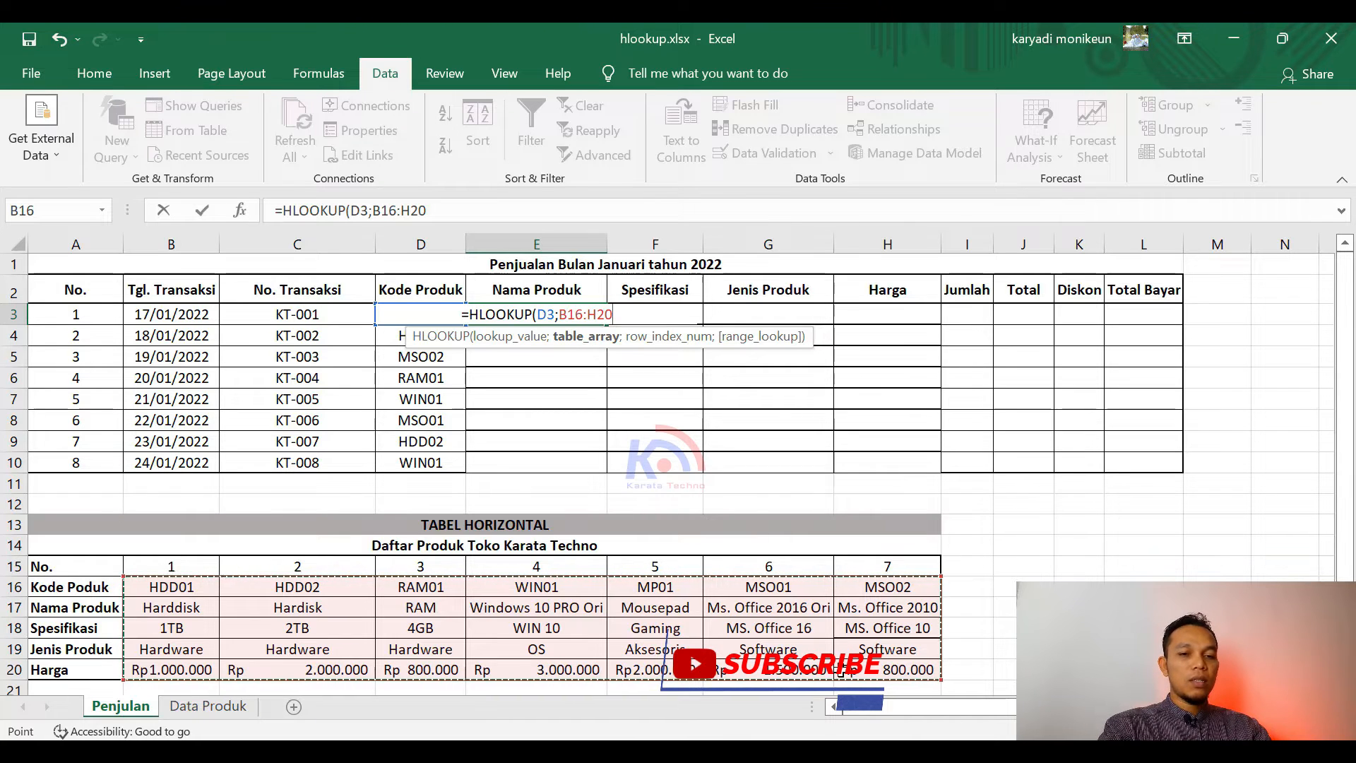
{"action": "key", "text": "F4"}
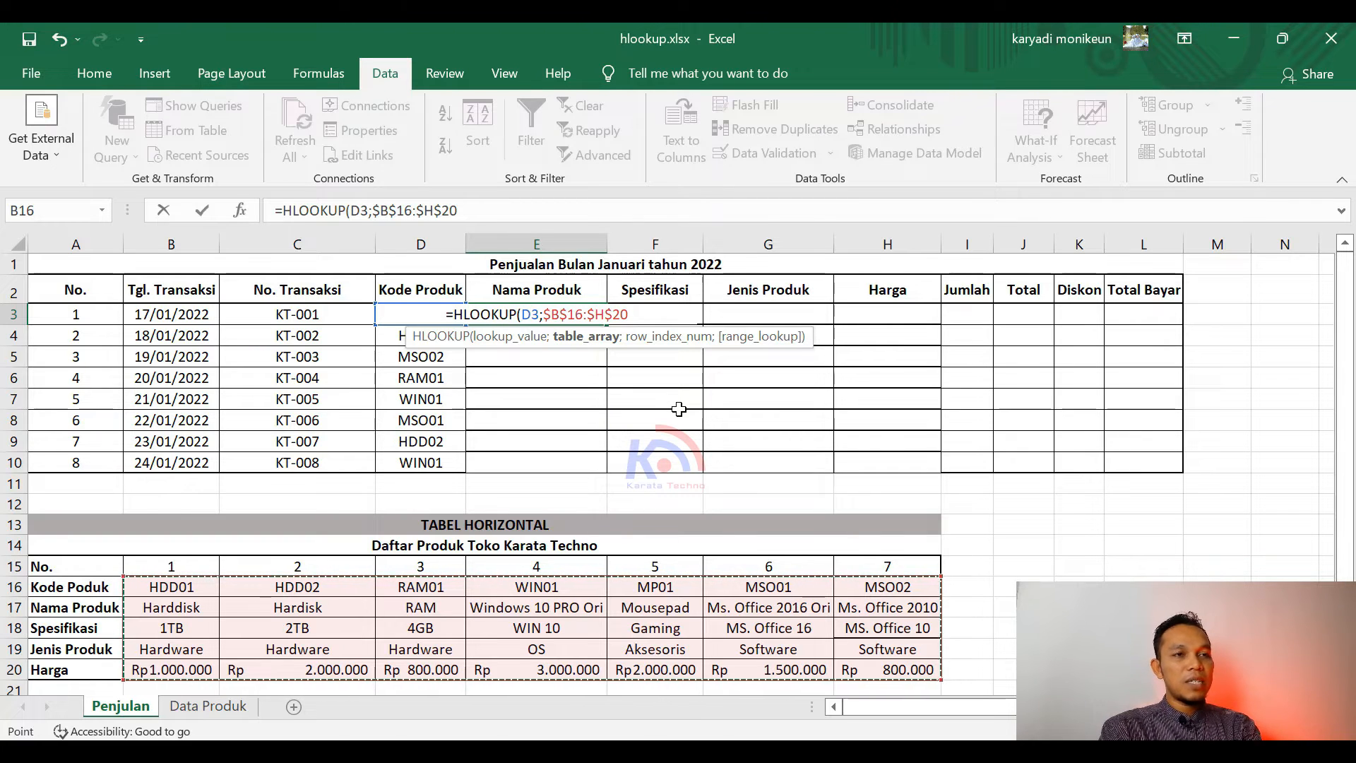
Complete the Nama Produk HLOOKUP in E3 with row index 2 and the exact-match argument 0
{"action": "type", "text": ";"}
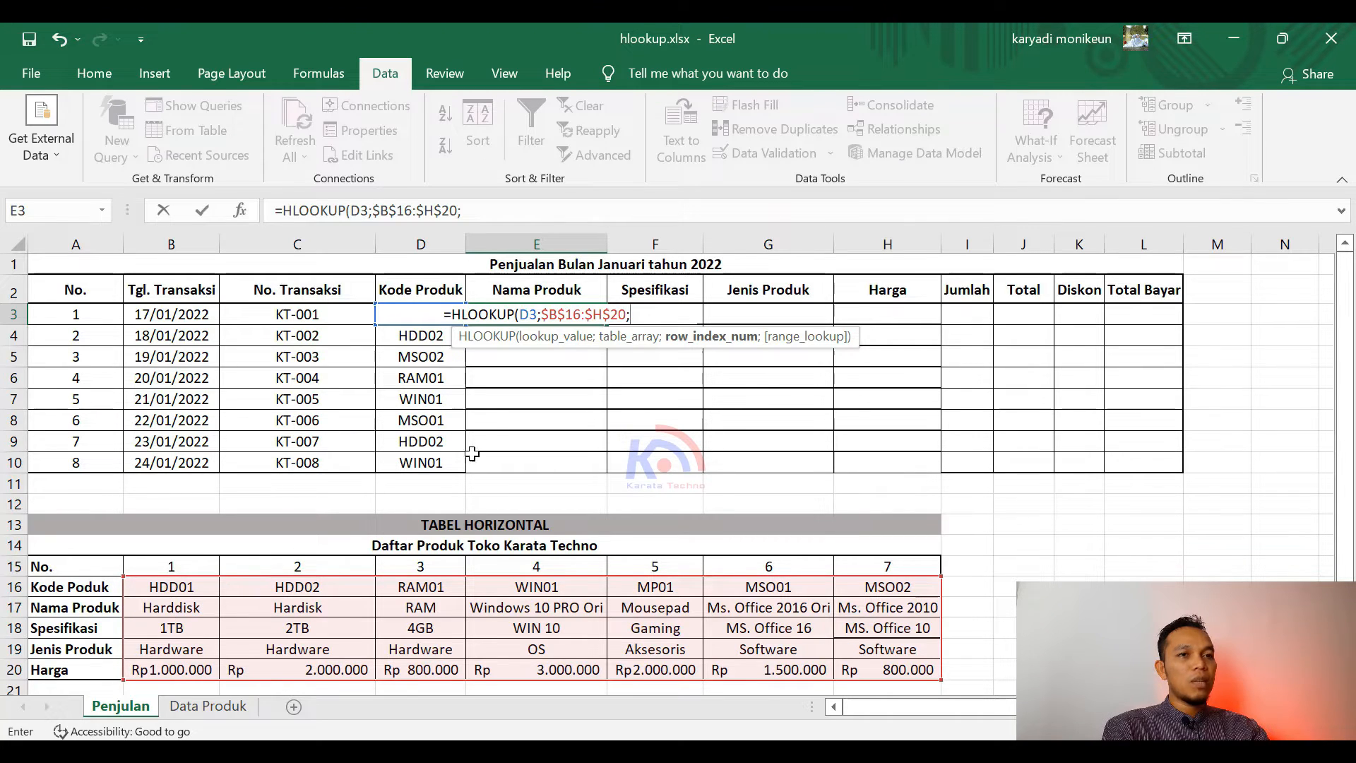
{"action": "type", "text": "2"}
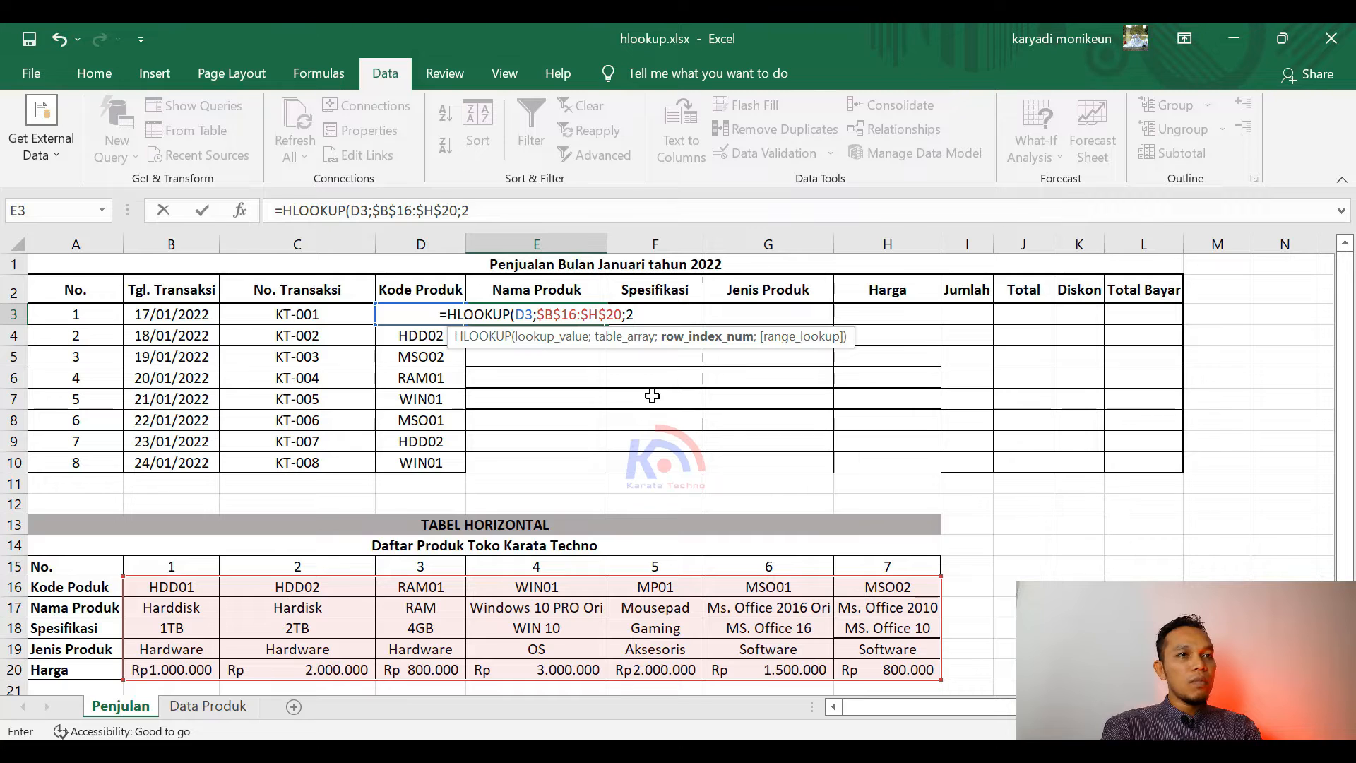
{"action": "type", "text": ";"}
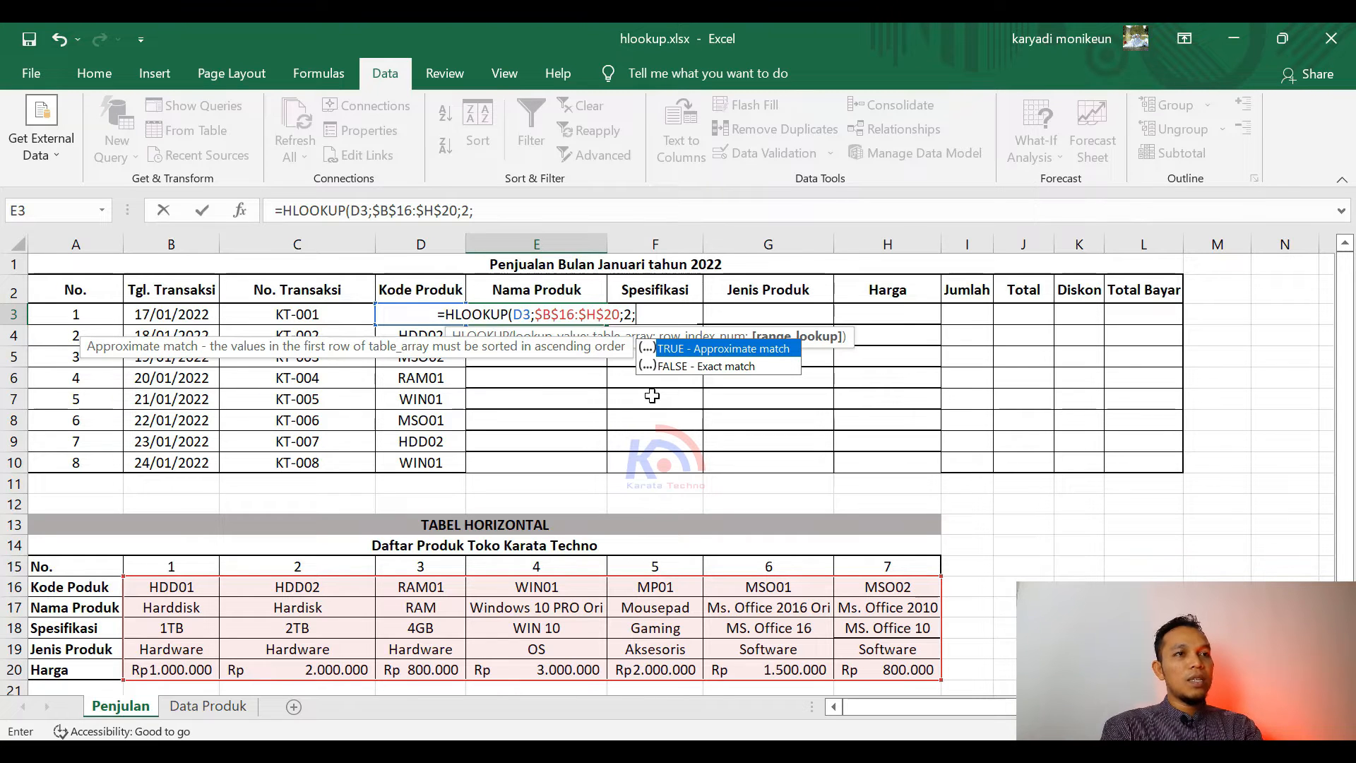
{"action": "type", "text": "0"}
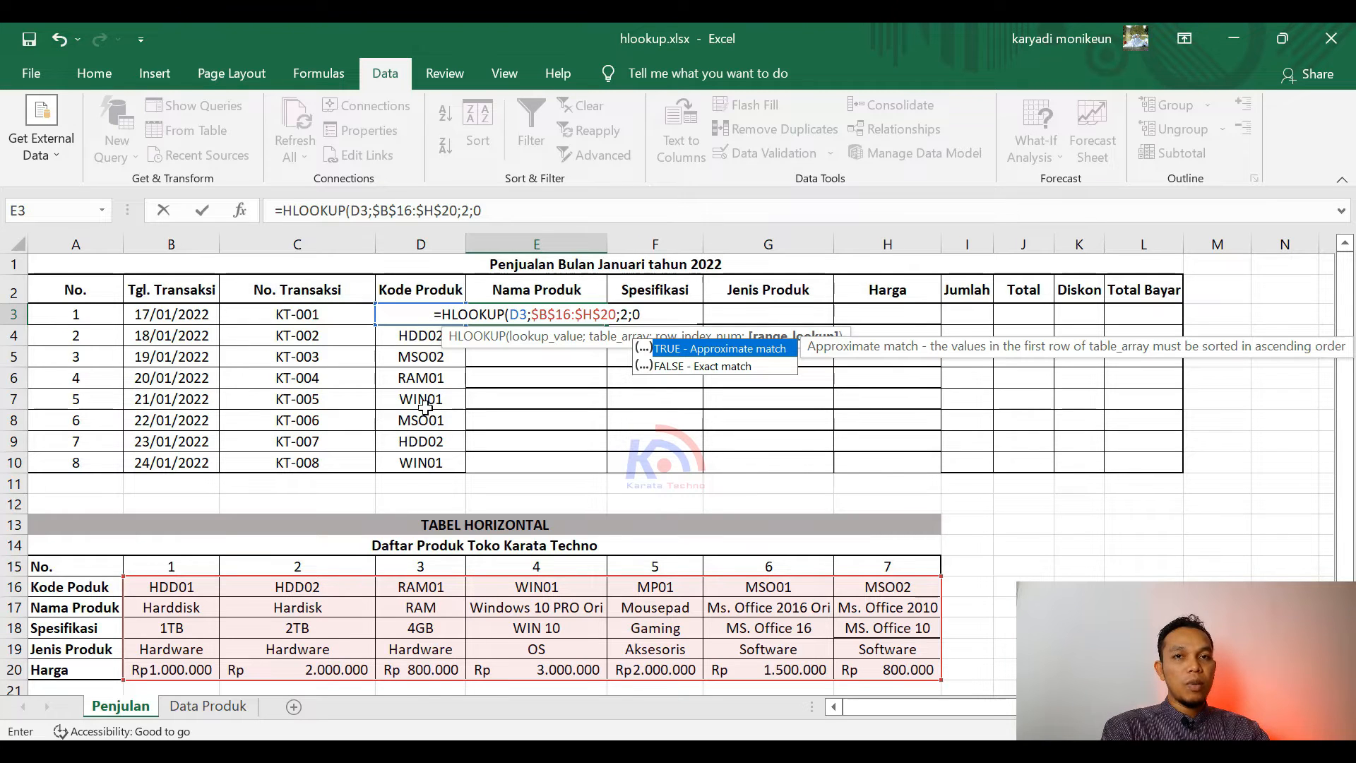
{"action": "type", "text": ")"}
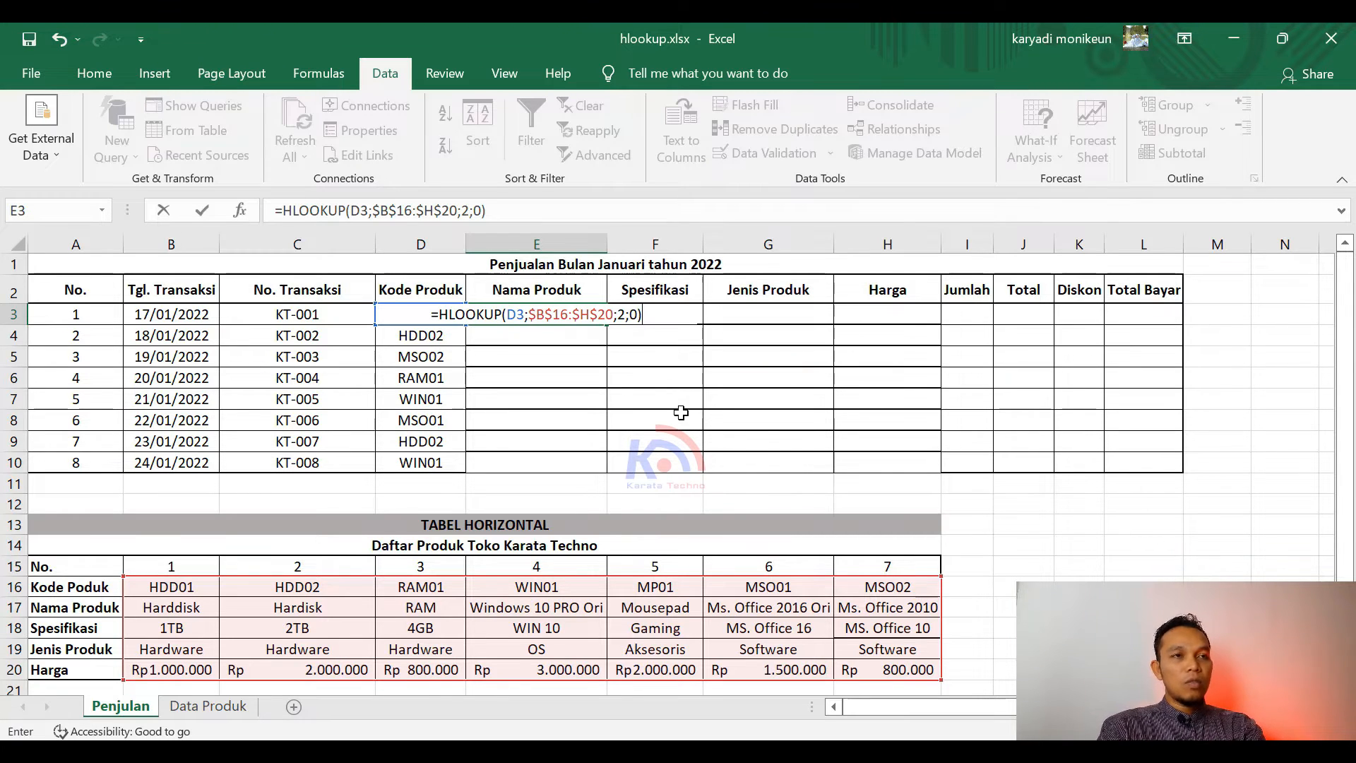
{"action": "key", "text": "Return"}
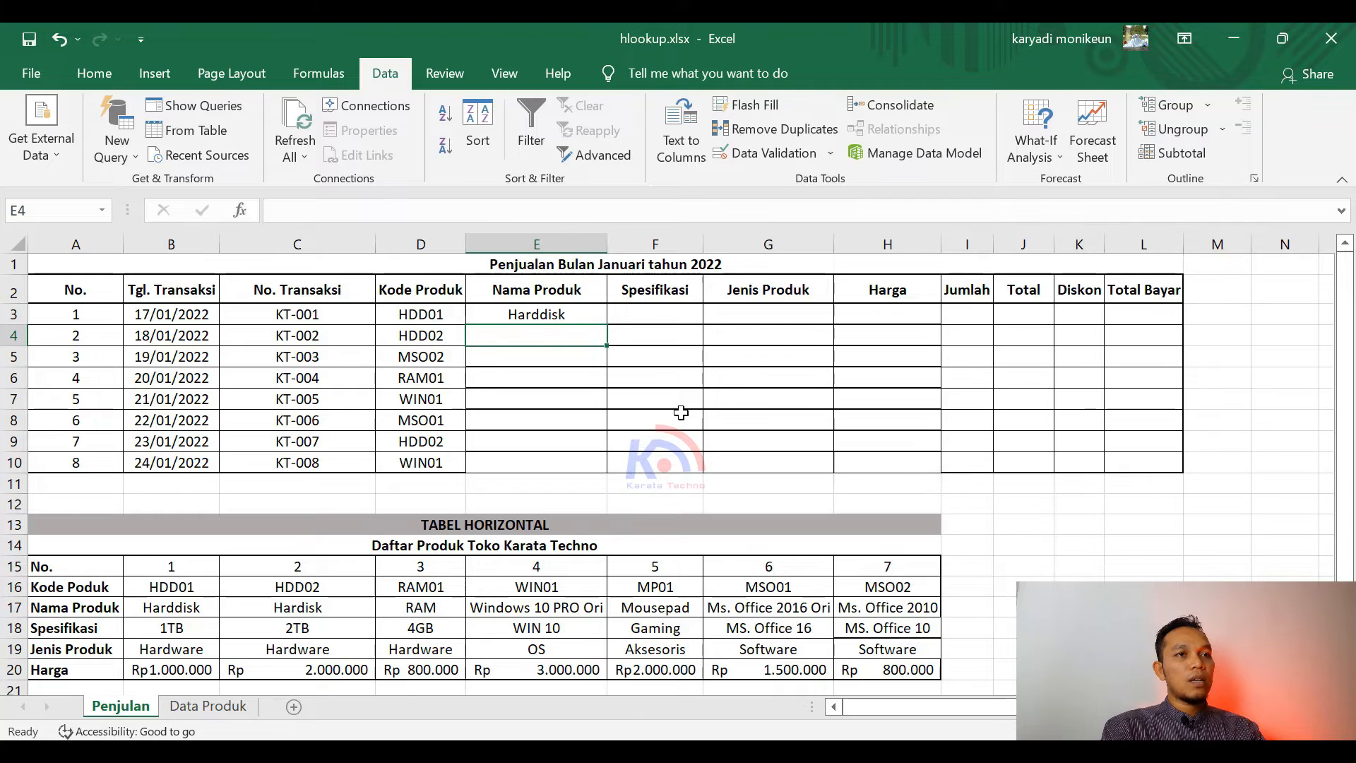
Fill the Nama Produk HLOOKUP formula from E3 down to E10 and check the copied formula in E6
{"action": "left_click", "coordinate": [548, 311]}
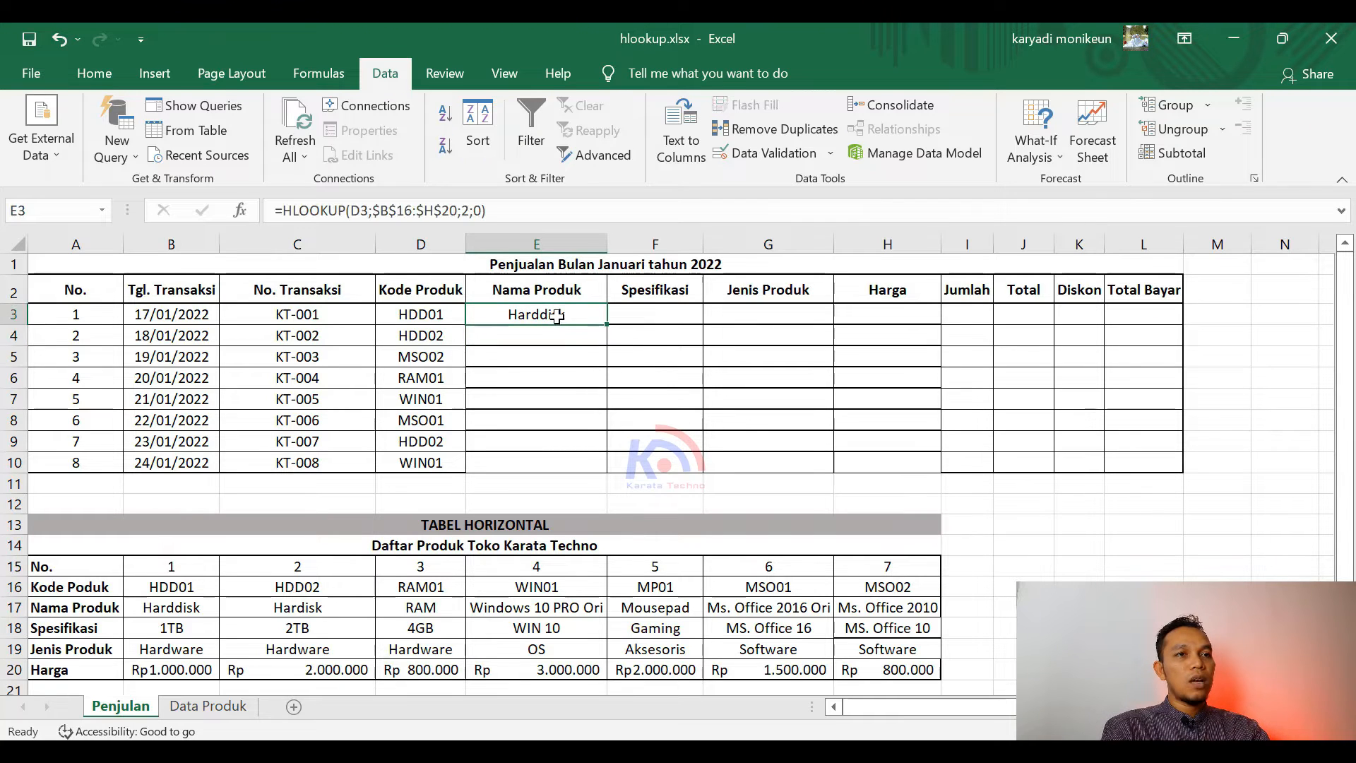
{"action": "left_click_drag", "start_coordinate": [597, 325], "coordinate": [606, 468]}
{"action": "left_click", "coordinate": [560, 378]}
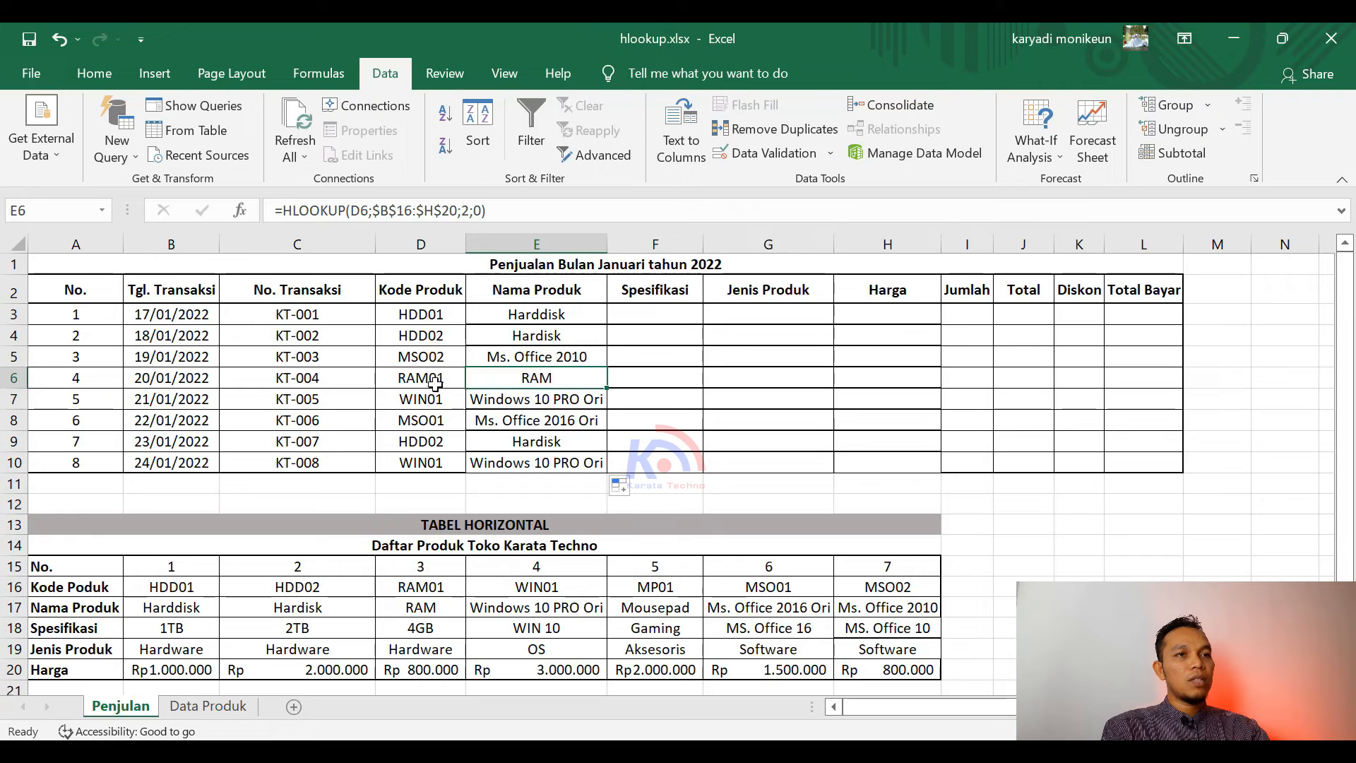
Change the product code in D4 to HDD002 and check the Nama Produk lookup in E4
{"action": "left_click", "coordinate": [432, 337]}
{"action": "double_click", "coordinate": [428, 335]}
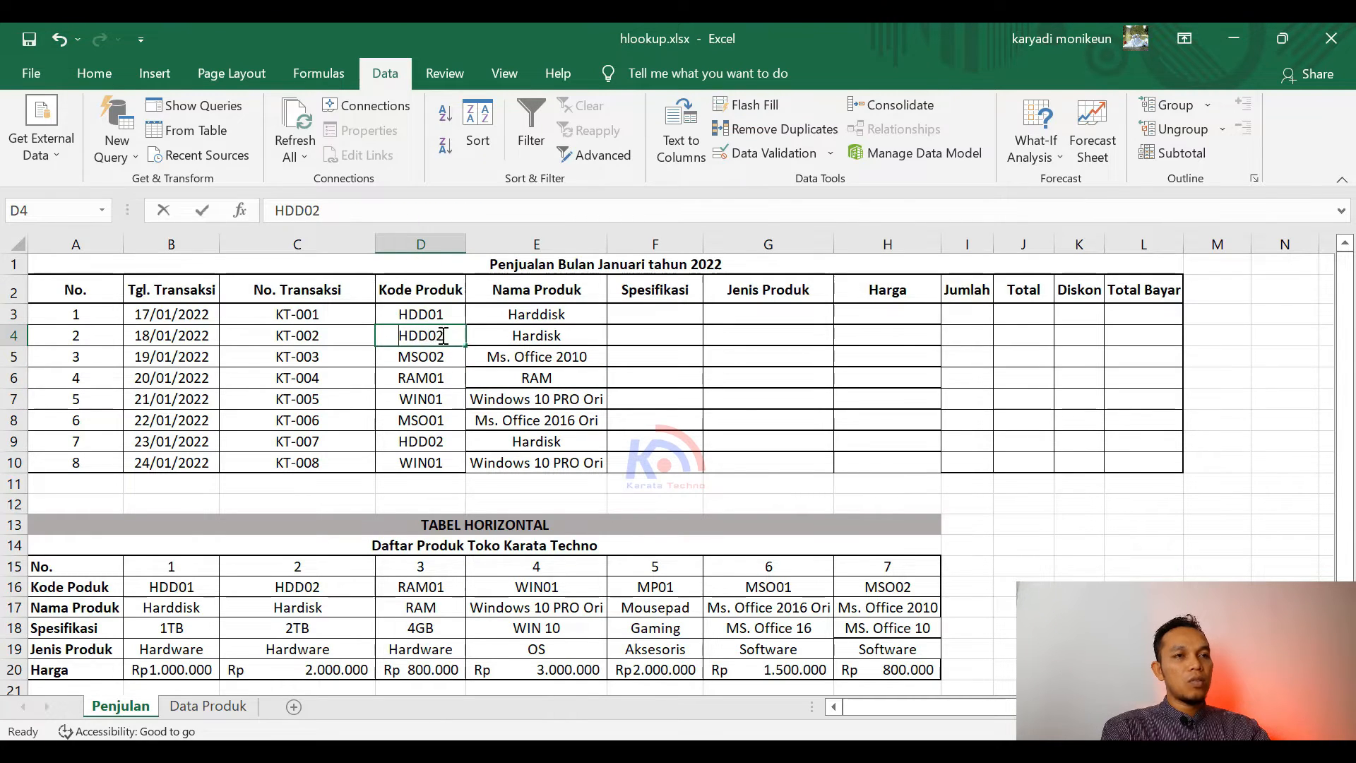
{"action": "type", "text": "0"}
{"action": "key", "text": "Return"}
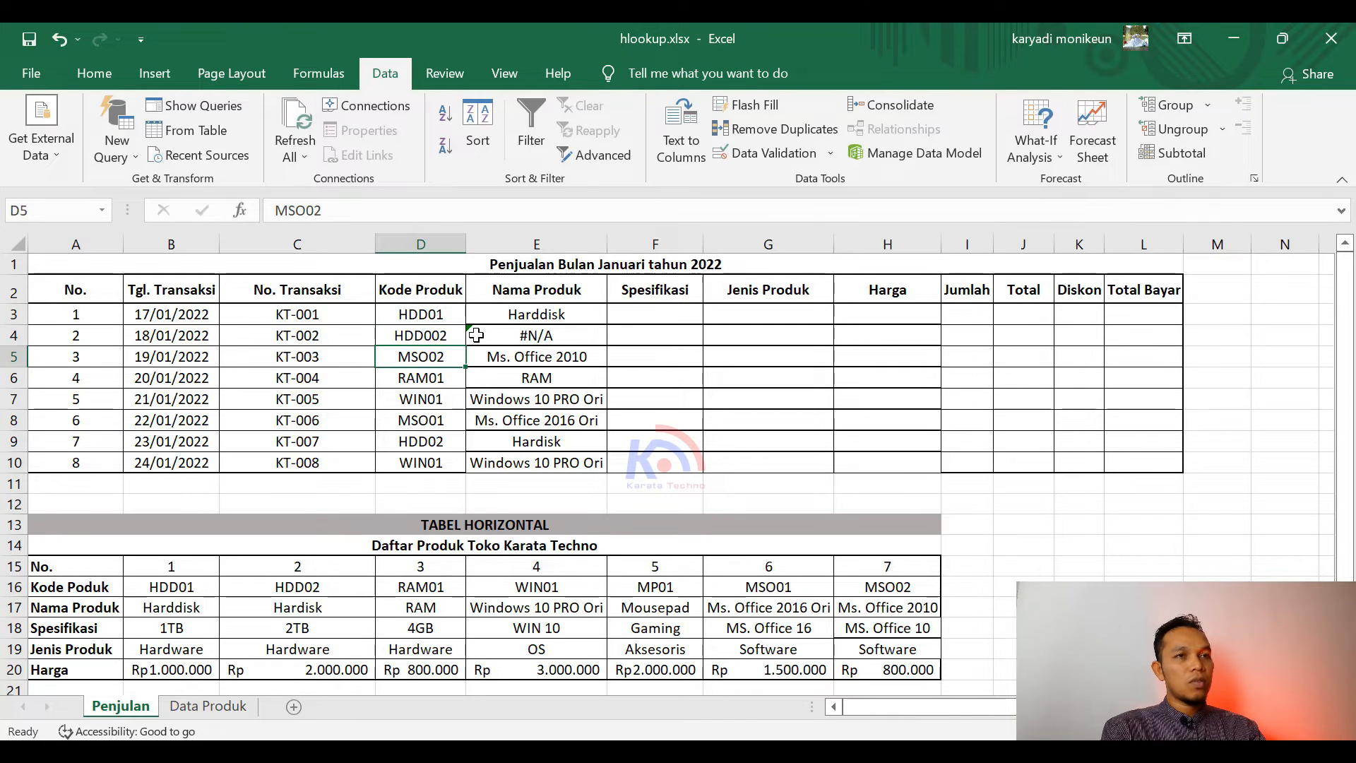
{"action": "left_click", "coordinate": [558, 336]}
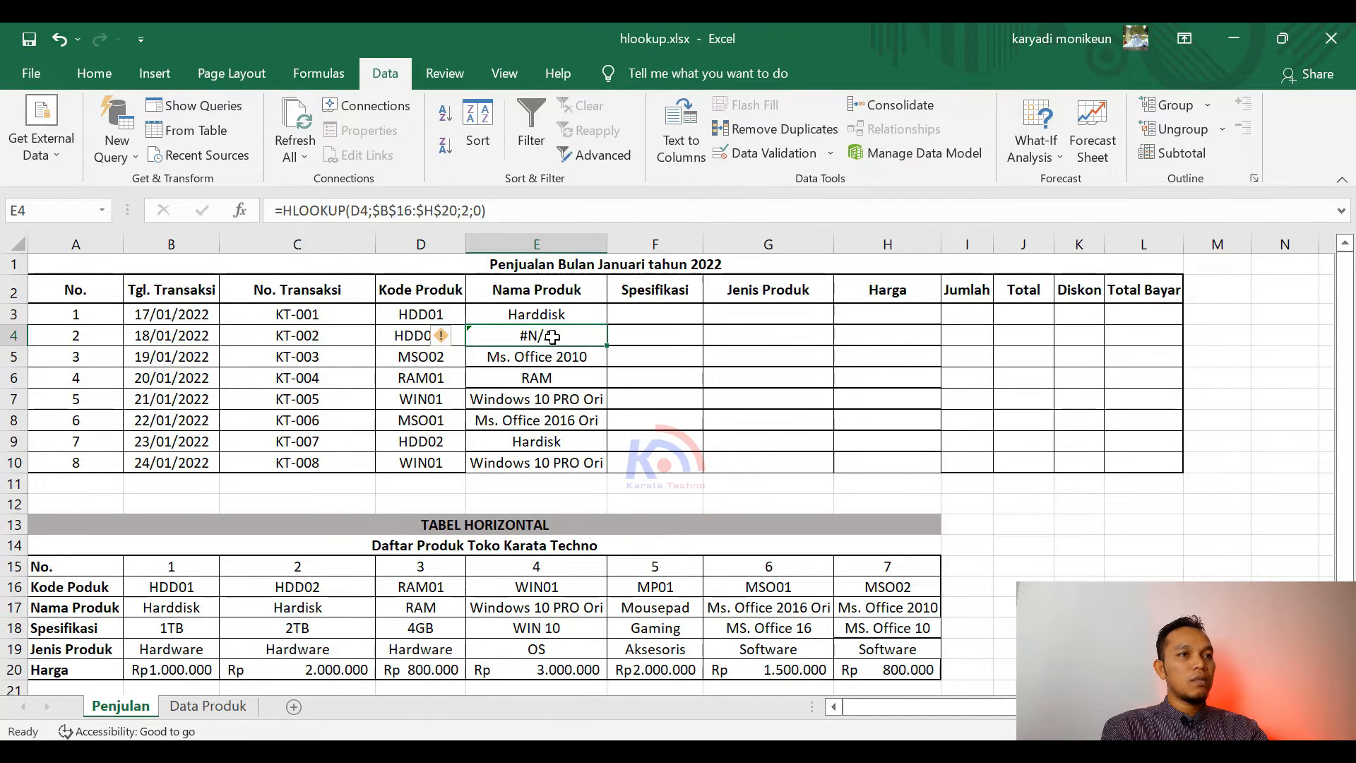
Restore the product code in D4 to HDD02
{"action": "double_click", "coordinate": [418, 341]}
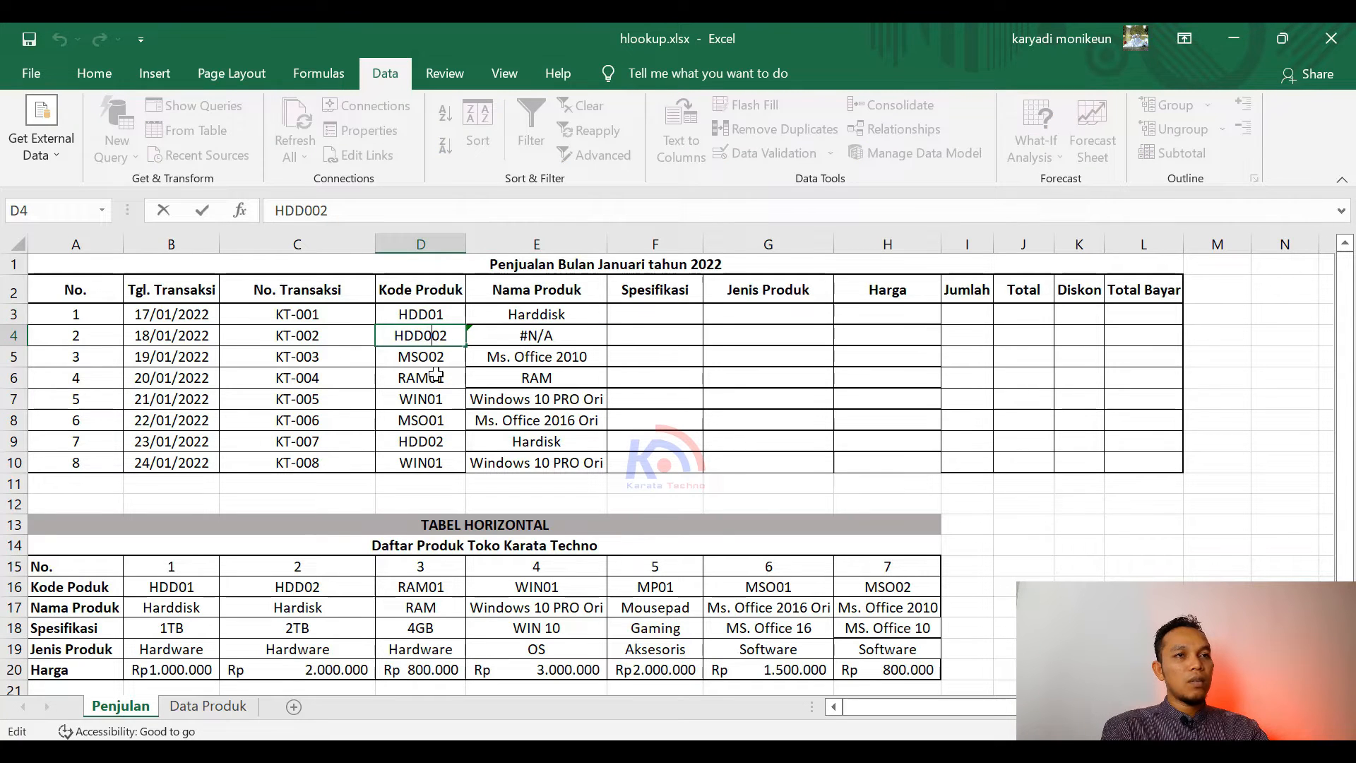
{"action": "key", "text": "Delete"}
{"action": "key", "text": "Return"}
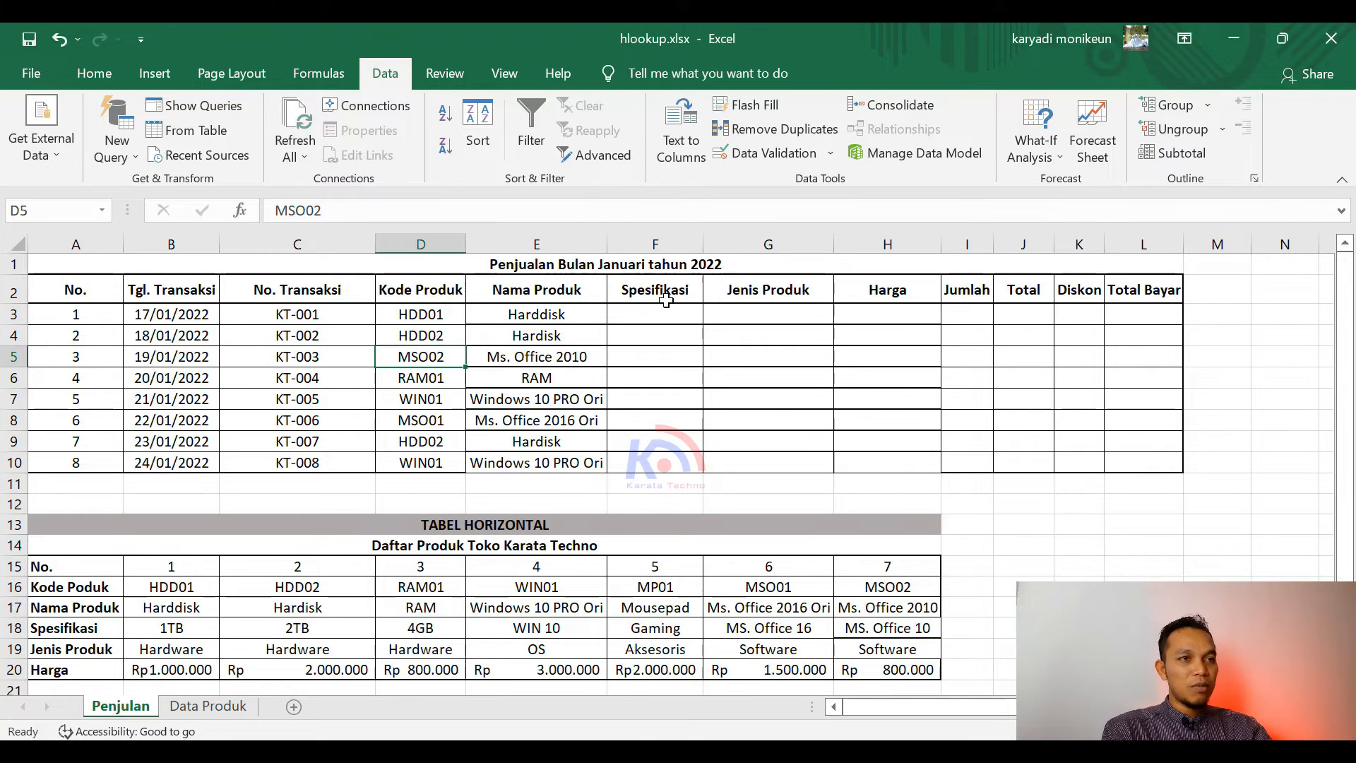
Copy the HLOOKUP formula from E3 into the Spesifikasi cell F3 and change its lookup value to D3
{"action": "left_click", "coordinate": [597, 319]}
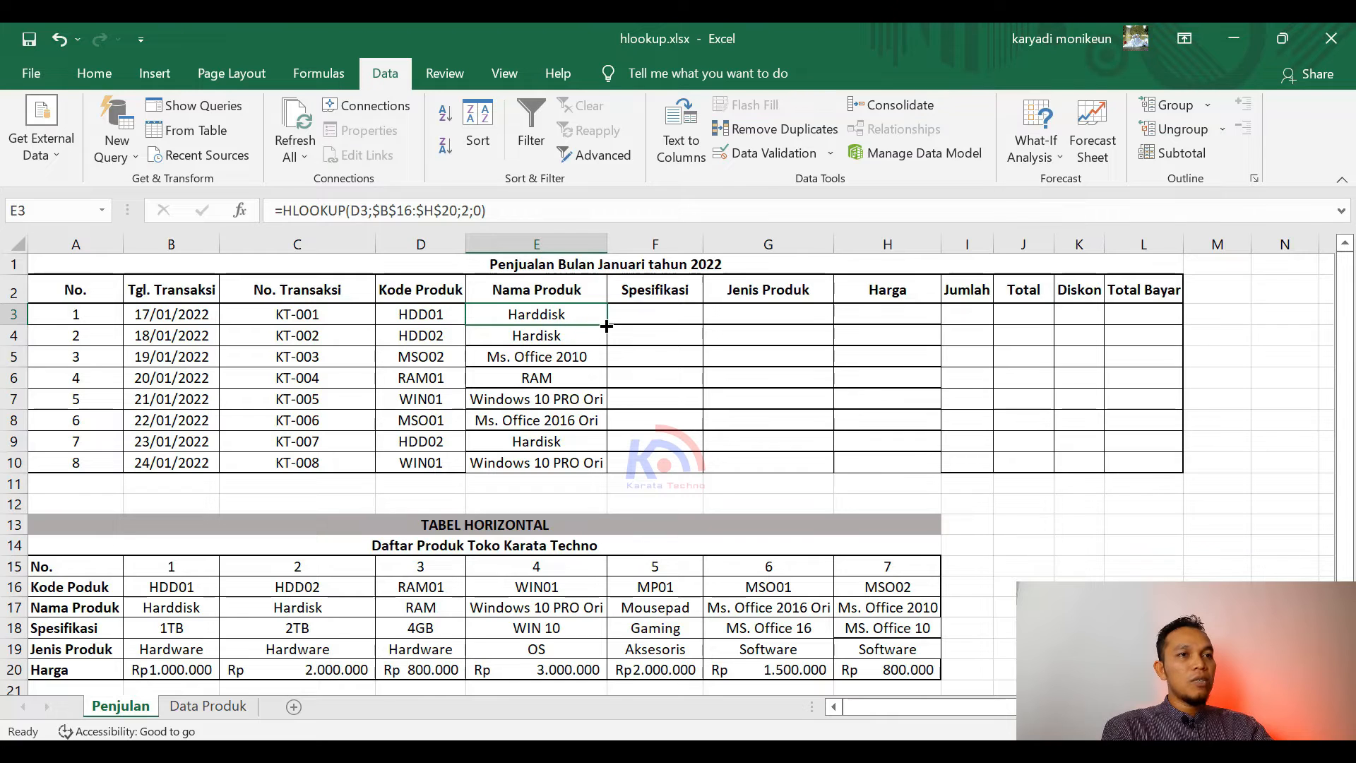
{"action": "left_click_drag", "start_coordinate": [606, 324], "coordinate": [682, 326]}
{"action": "left_click", "coordinate": [657, 318]}
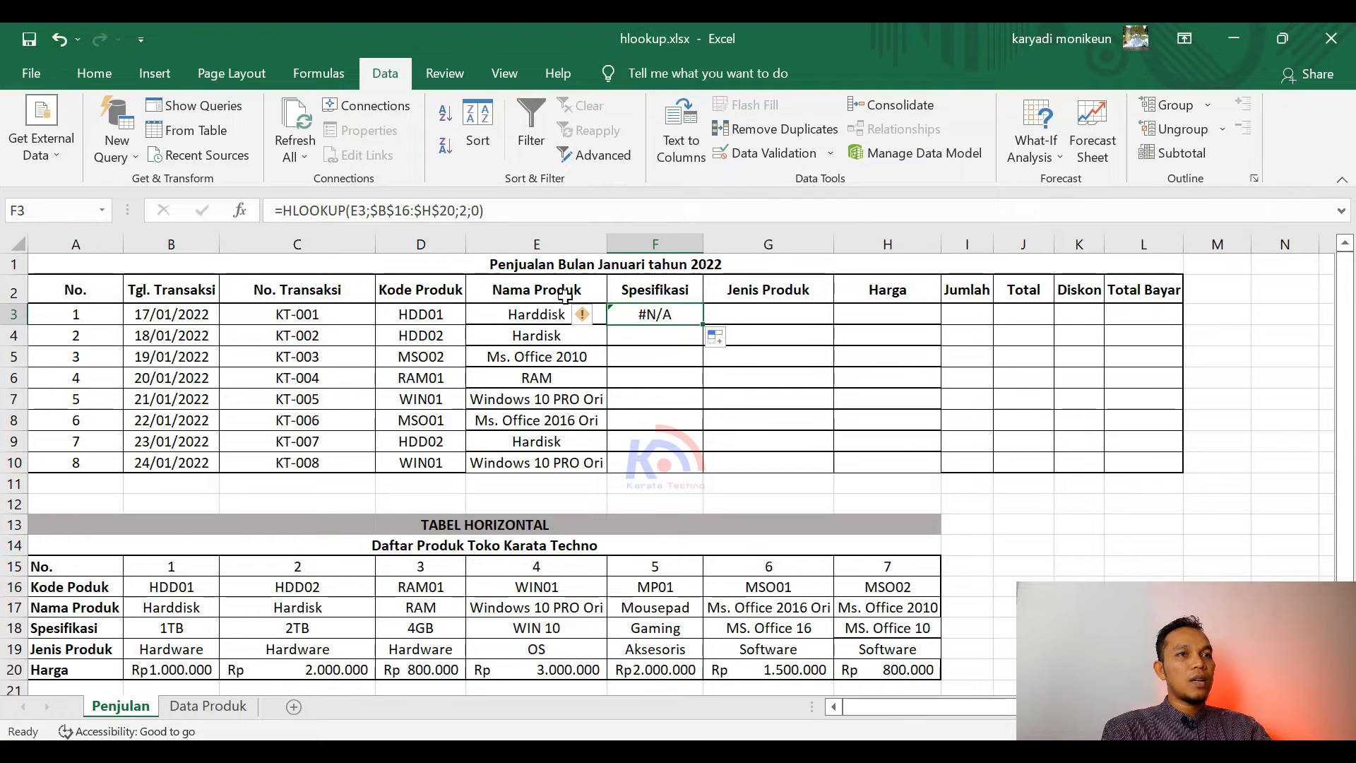
{"action": "left_click", "coordinate": [353, 212]}
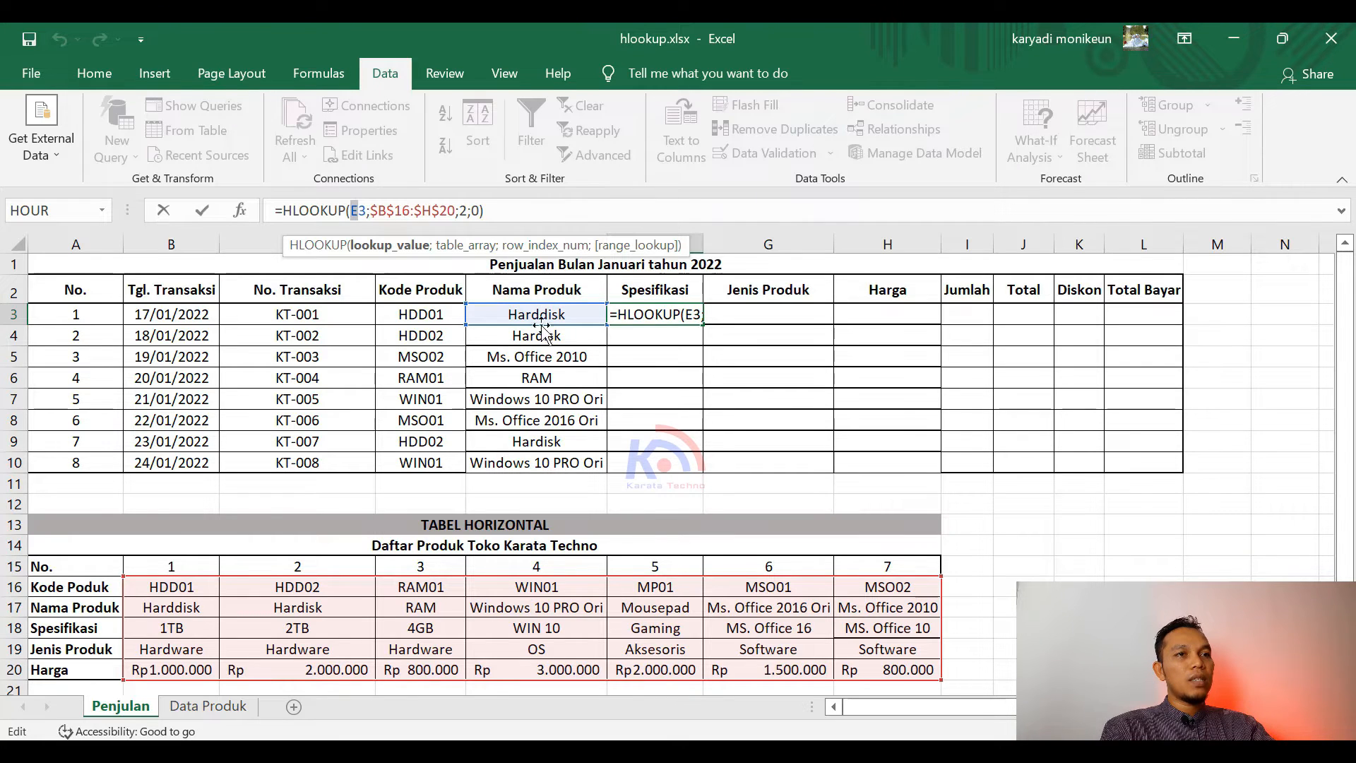
{"action": "left_click", "coordinate": [387, 247]}
{"action": "key", "text": "Return"}
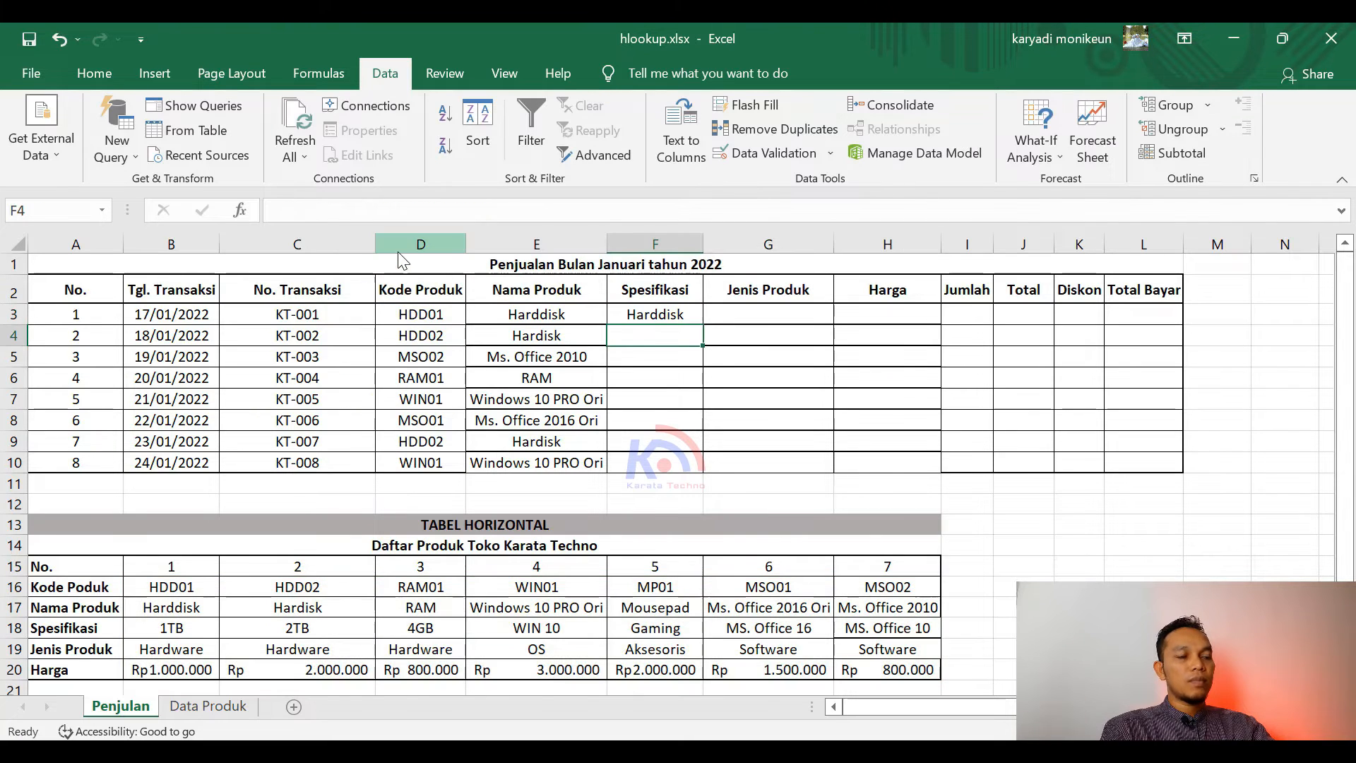
Set the row index of the Spesifikasi HLOOKUP in F3 to 3
{"action": "left_click", "coordinate": [680, 313]}
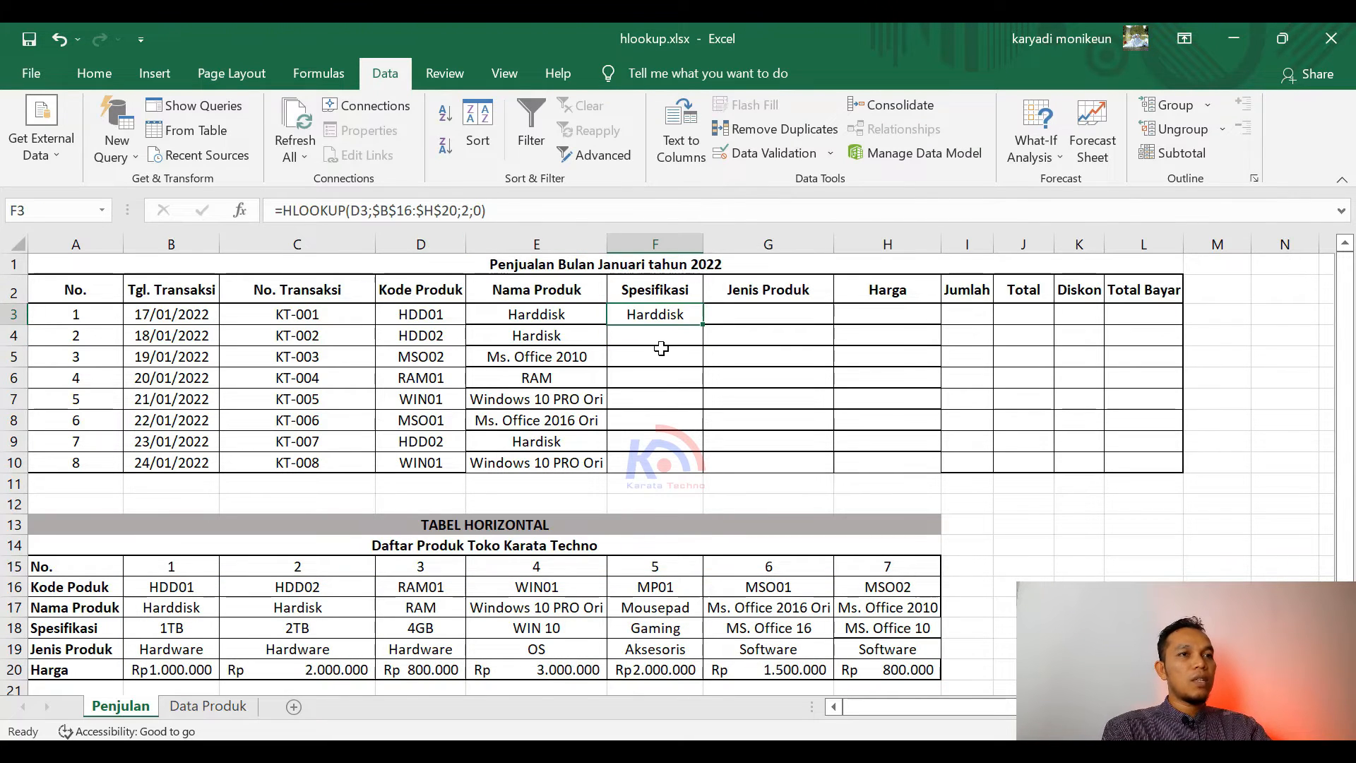
{"action": "double_click", "coordinate": [466, 211]}
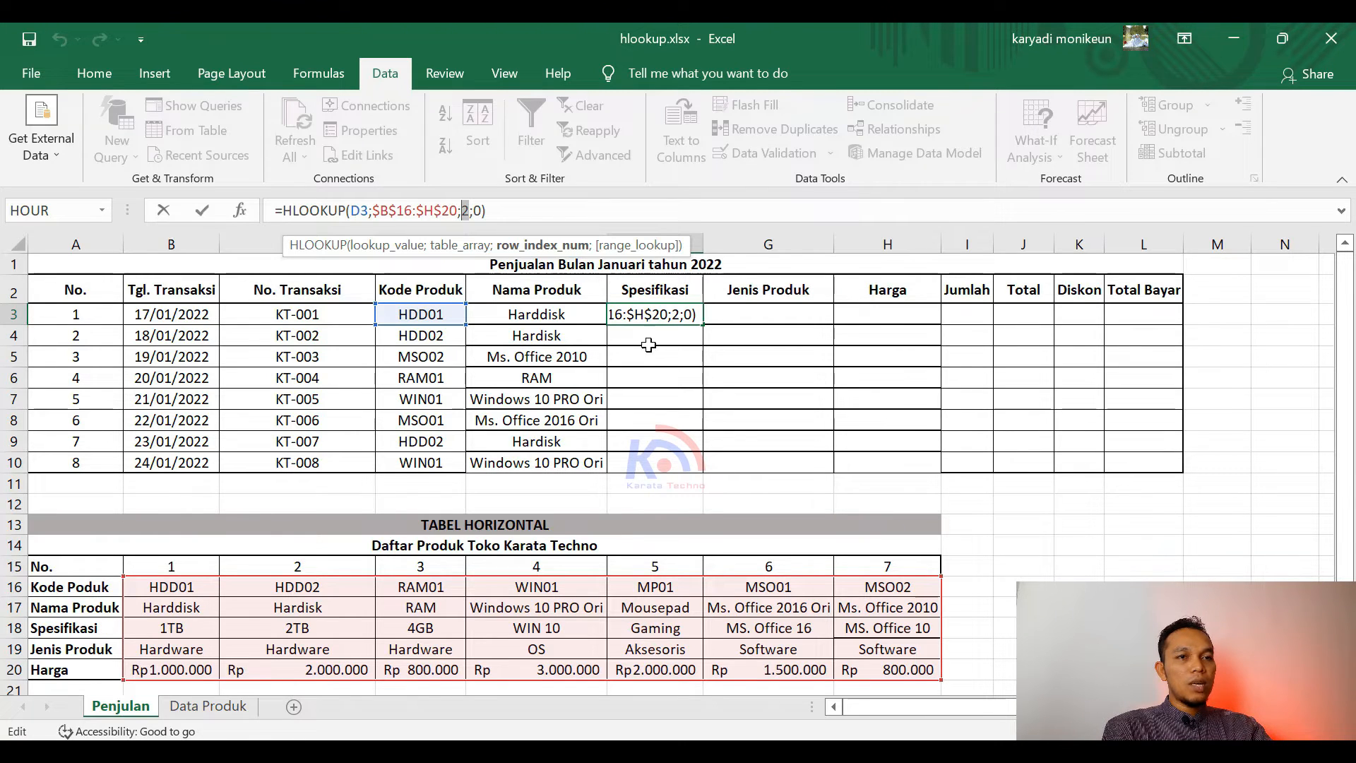
{"action": "type", "text": "3"}
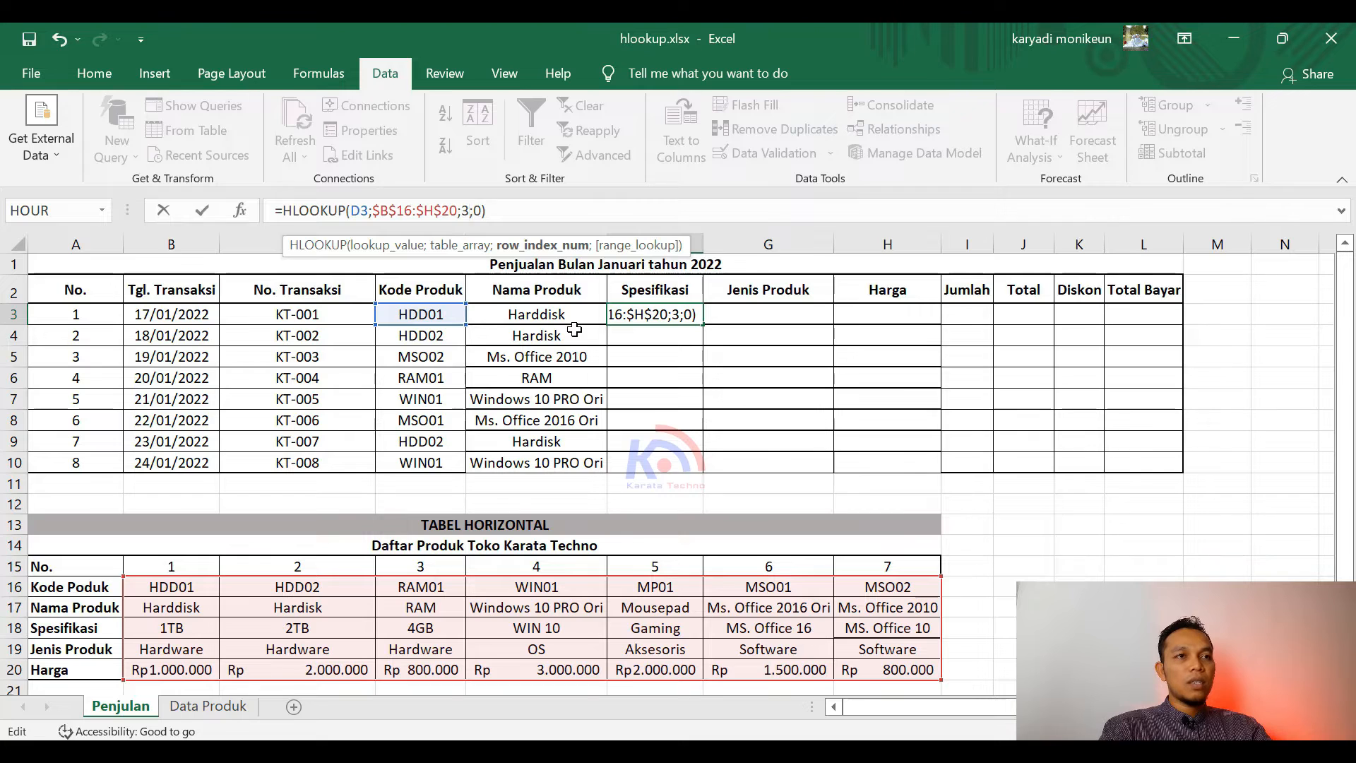
{"action": "key", "text": "Return"}
Fill the Spesifikasi formula from F3 down to F10 and check the copied formulas in several rows
{"action": "left_click", "coordinate": [678, 312]}
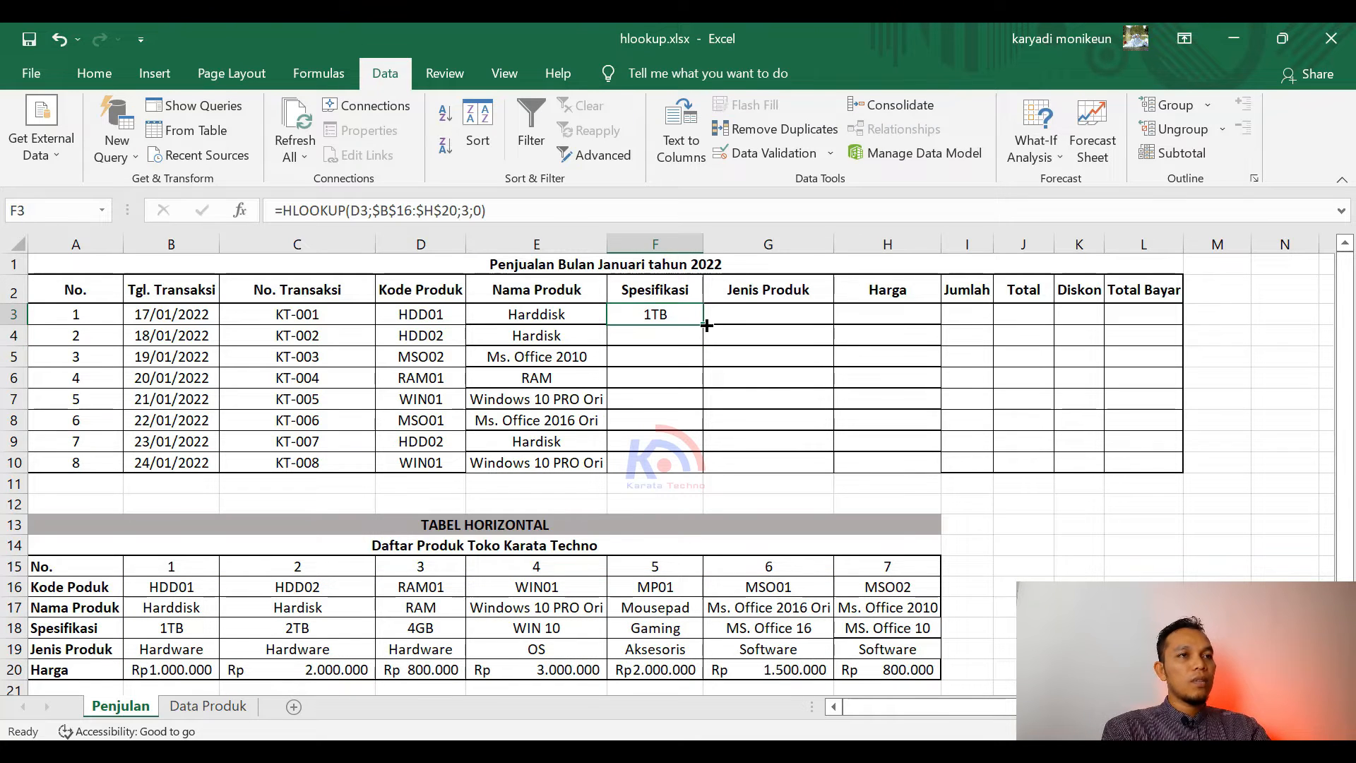
{"action": "left_click_drag", "start_coordinate": [706, 324], "coordinate": [700, 473]}
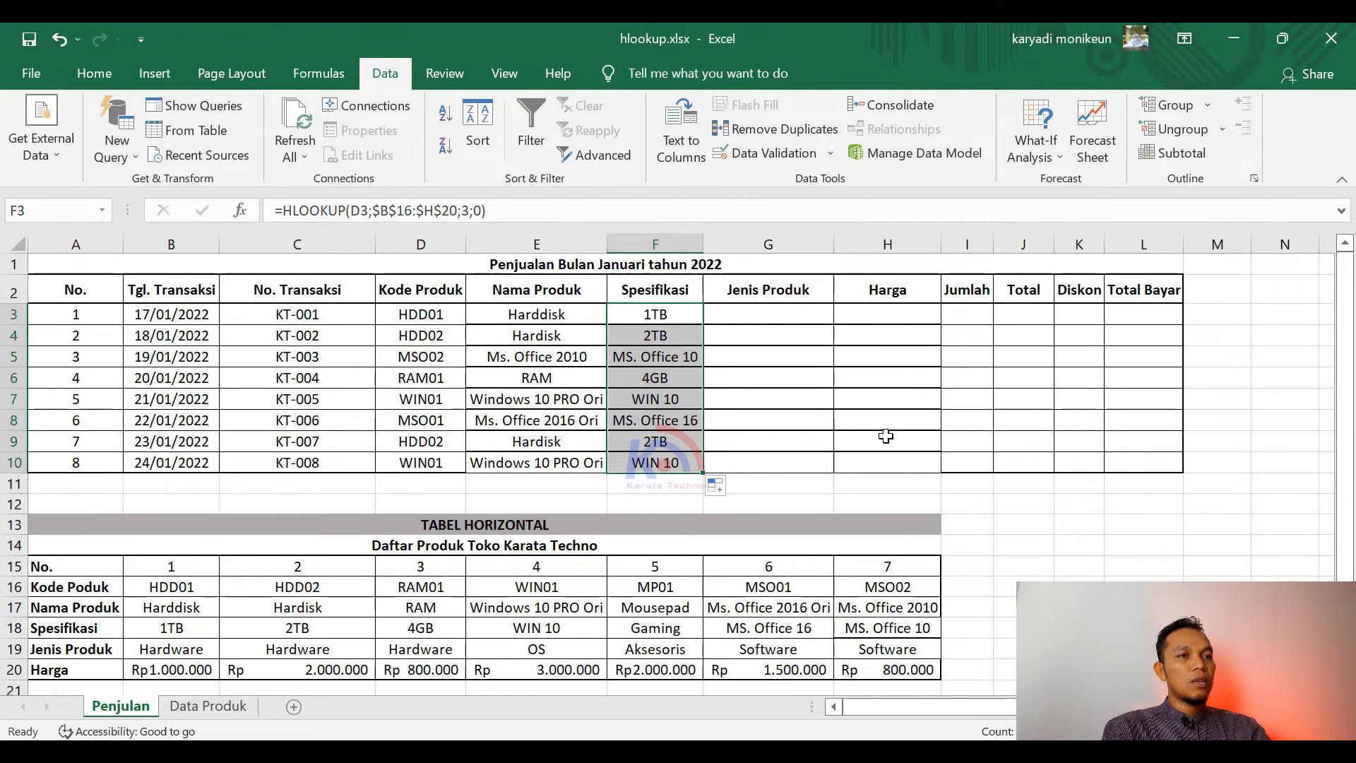
{"action": "left_click", "coordinate": [676, 359]}
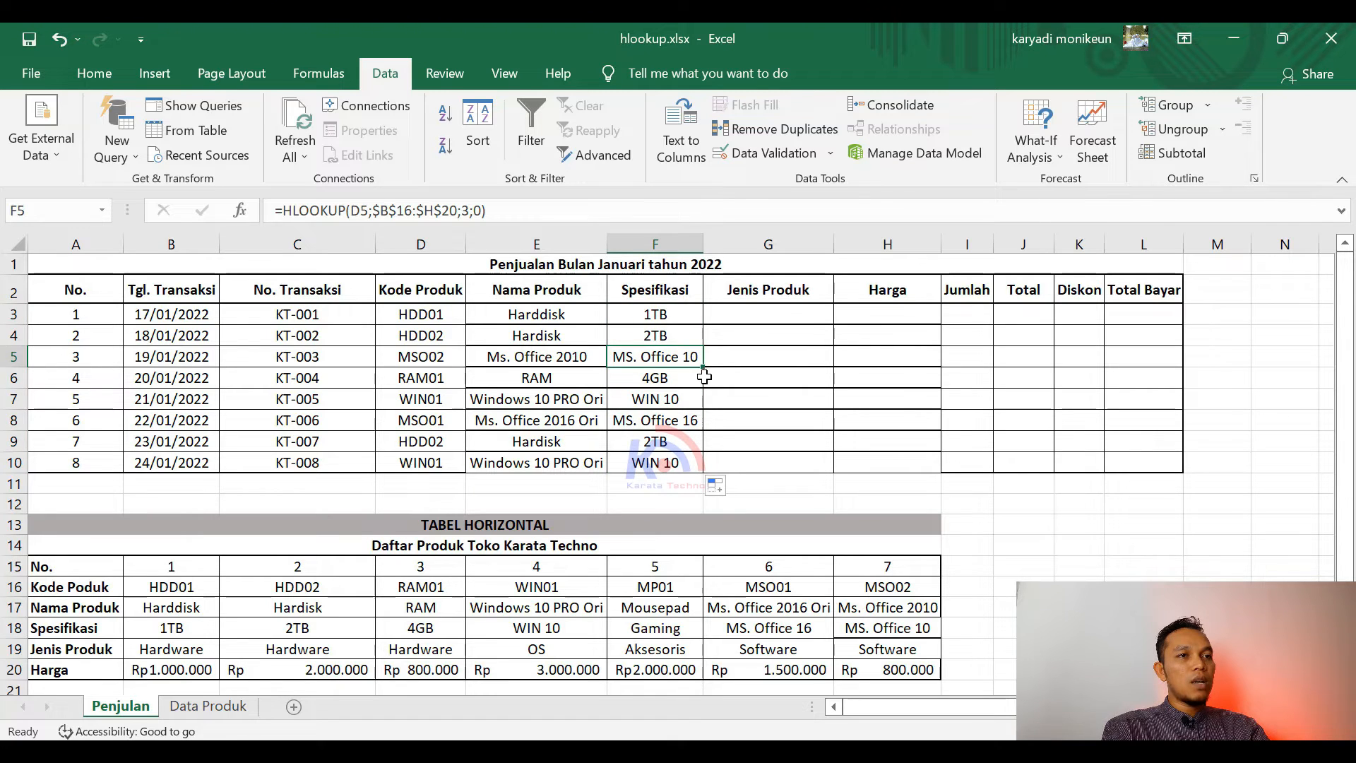
{"action": "left_click", "coordinate": [682, 382]}
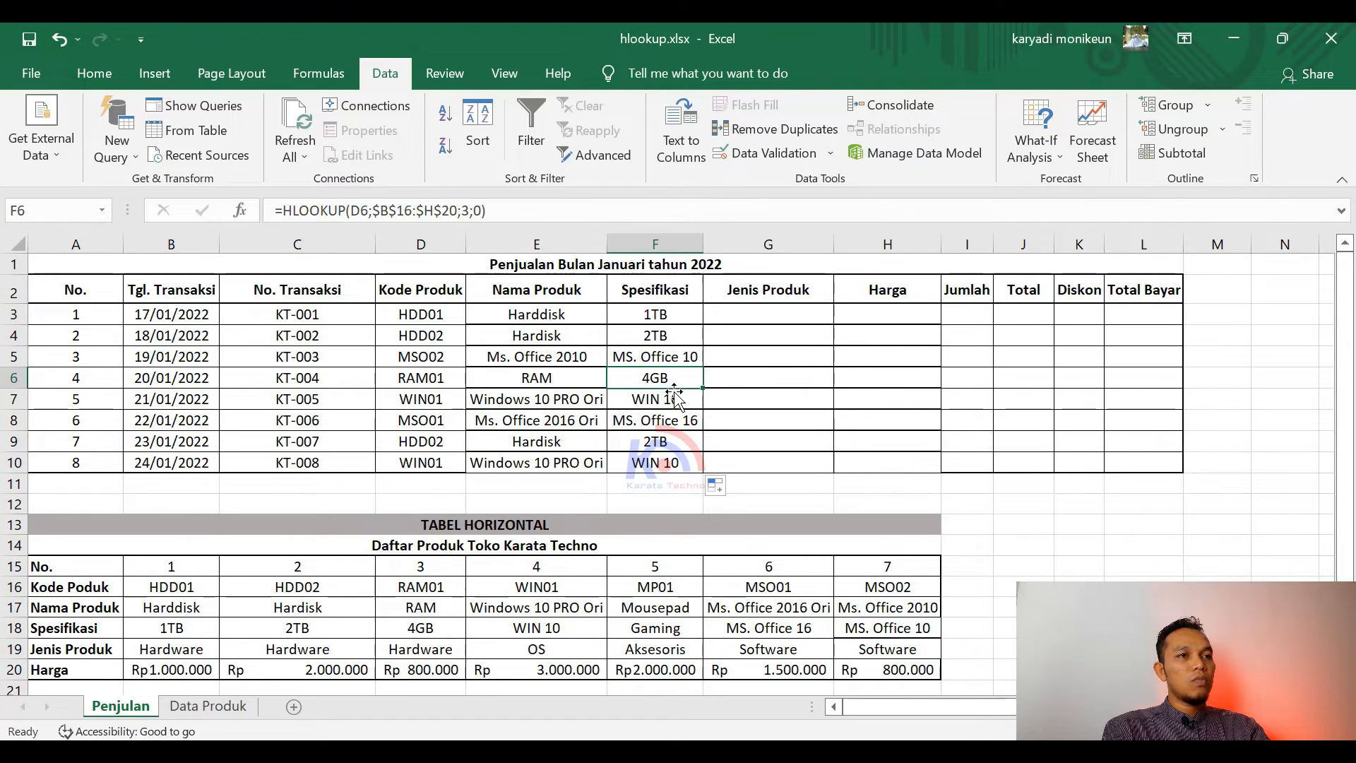
{"action": "left_click", "coordinate": [677, 400]}
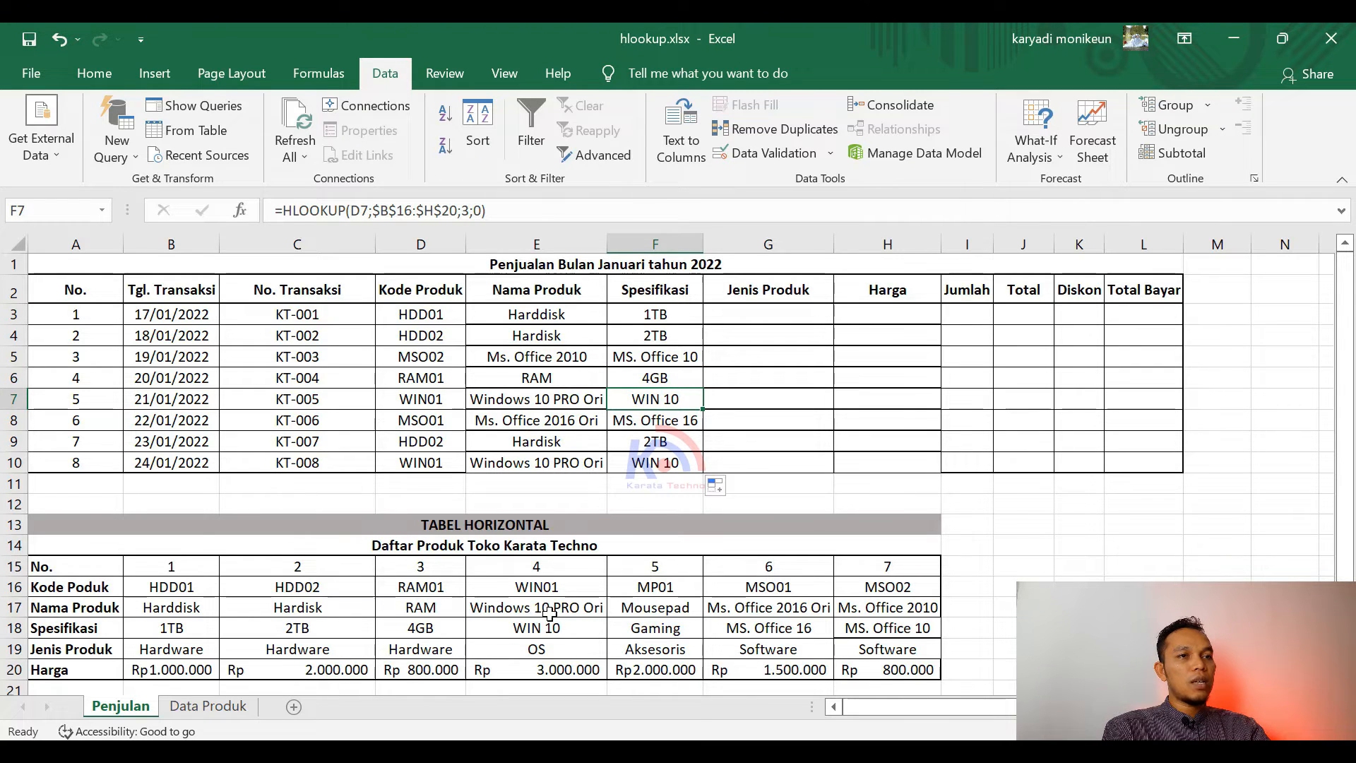
{"action": "left_click", "coordinate": [672, 462]}
{"action": "left_click", "coordinate": [670, 442]}
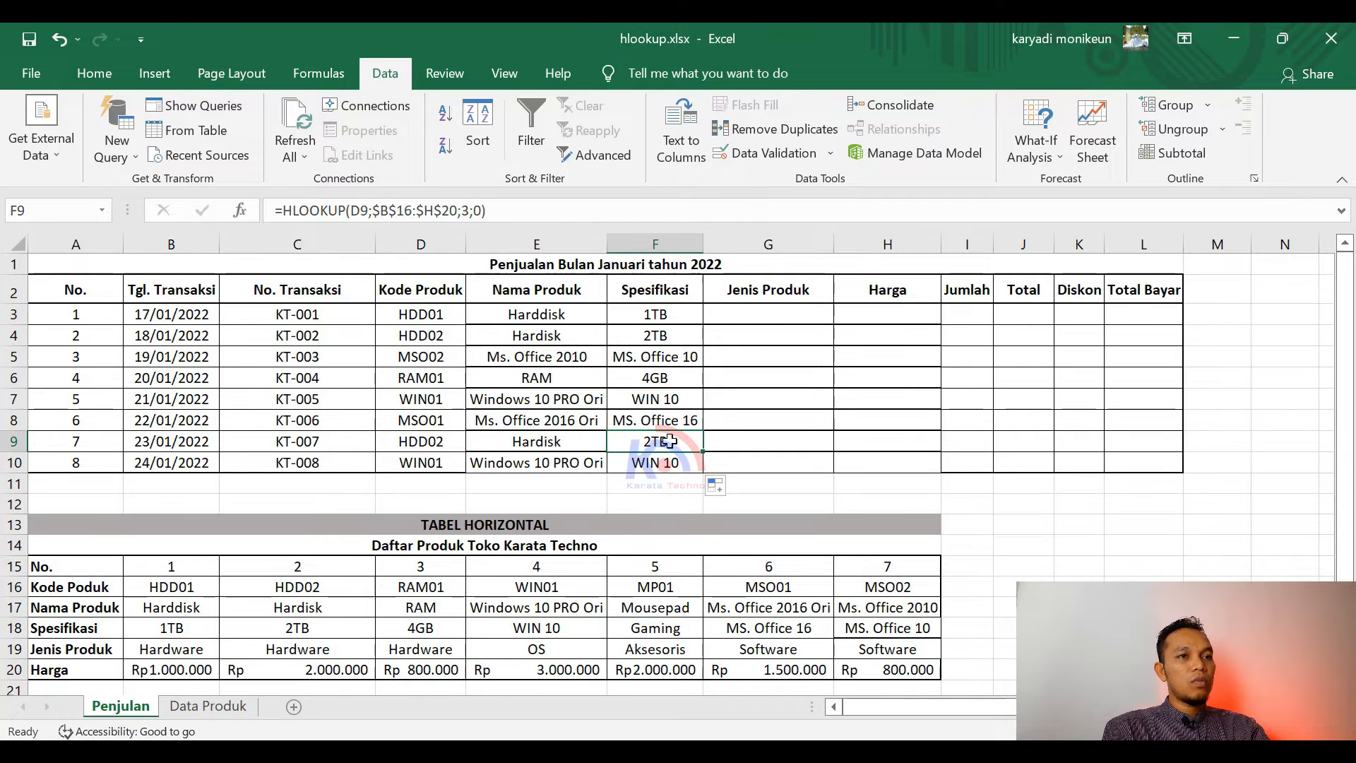
{"action": "left_click", "coordinate": [662, 464]}
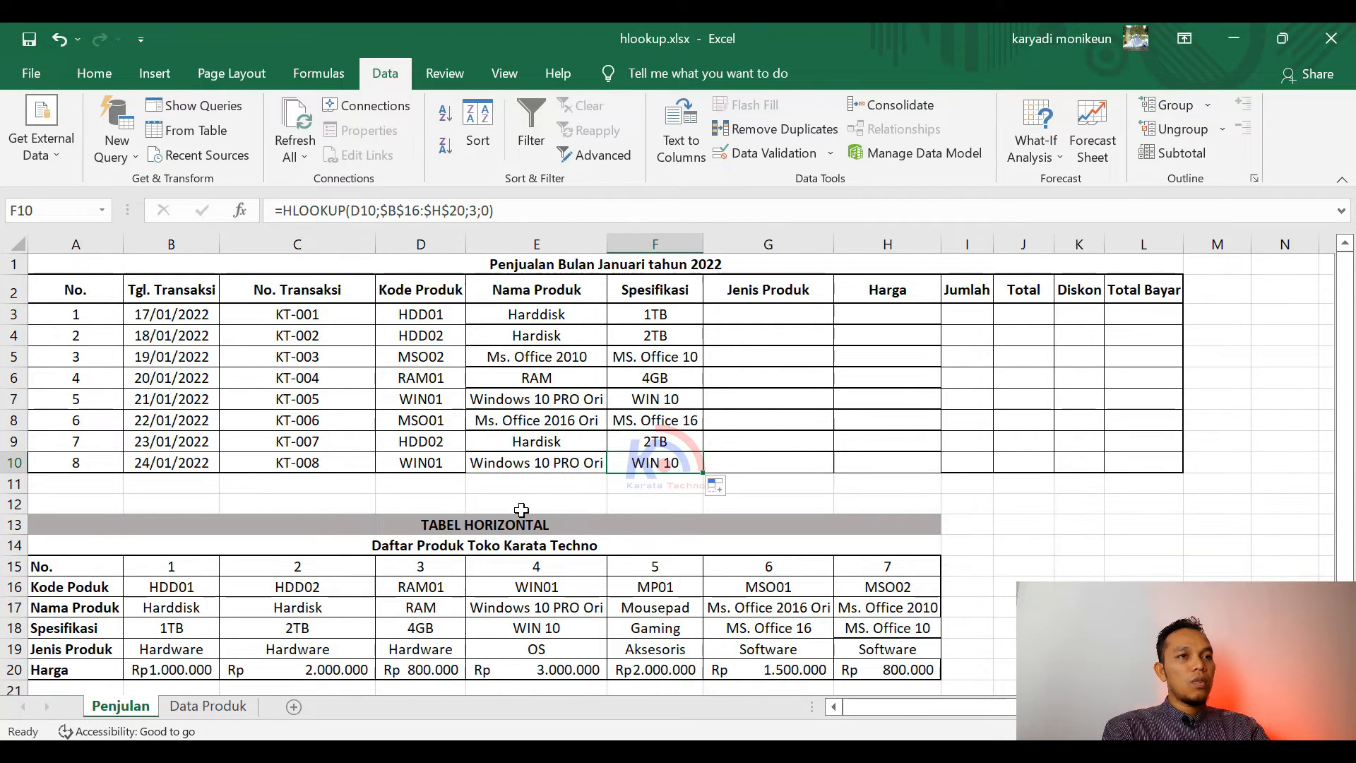
Copy the HLOOKUP formula from F3 into the Jenis Produk cell G3 and change its lookup value to D3
{"action": "left_click", "coordinate": [703, 323]}
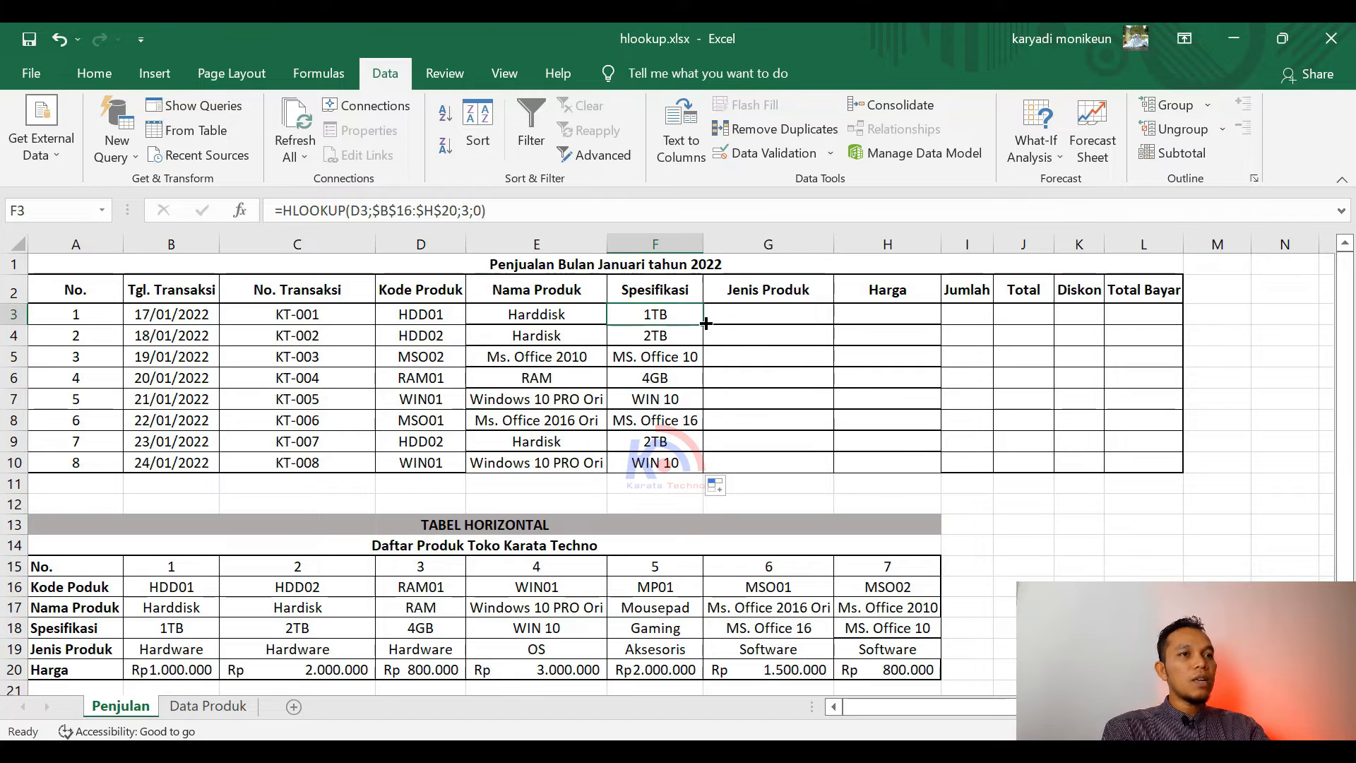
{"action": "left_click_drag", "start_coordinate": [705, 323], "coordinate": [783, 311]}
{"action": "left_click", "coordinate": [775, 316]}
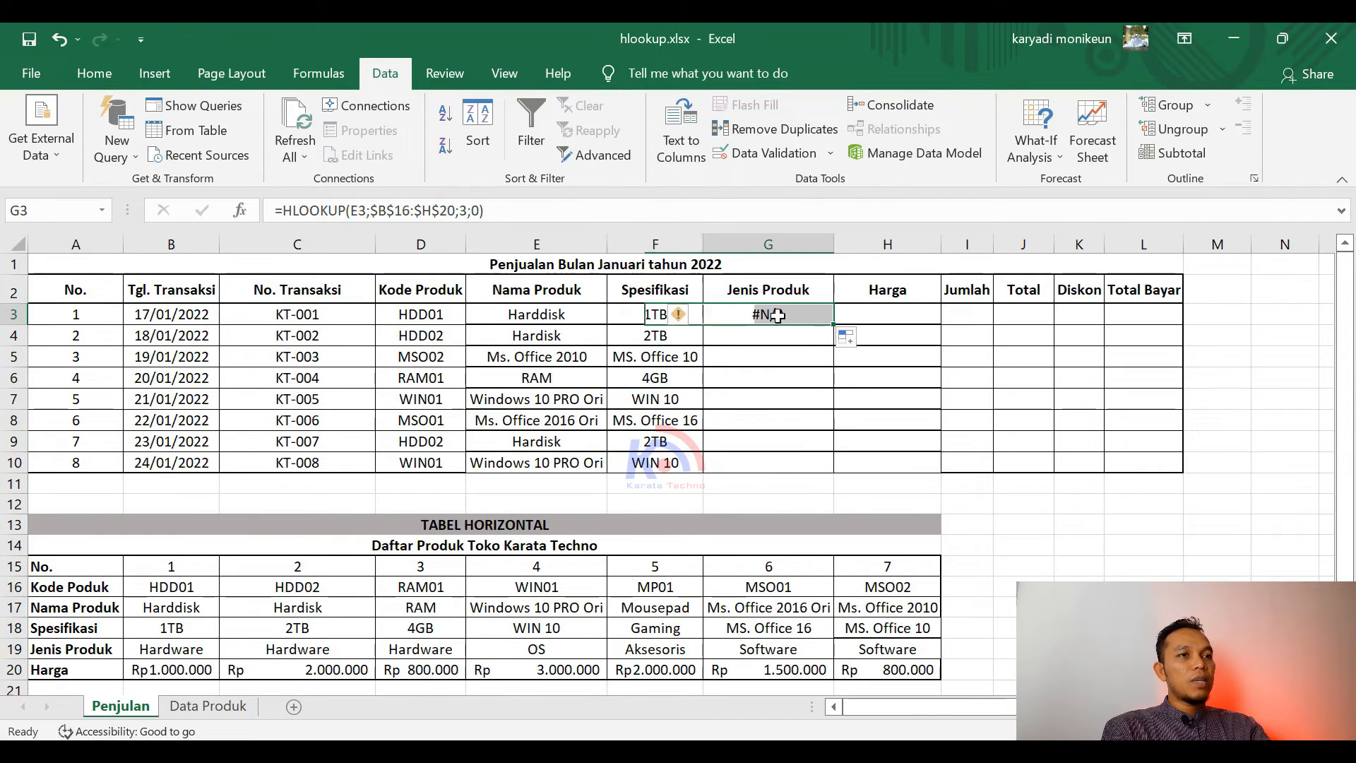
{"action": "left_click", "coordinate": [362, 210]}
{"action": "double_click", "coordinate": [362, 210]}
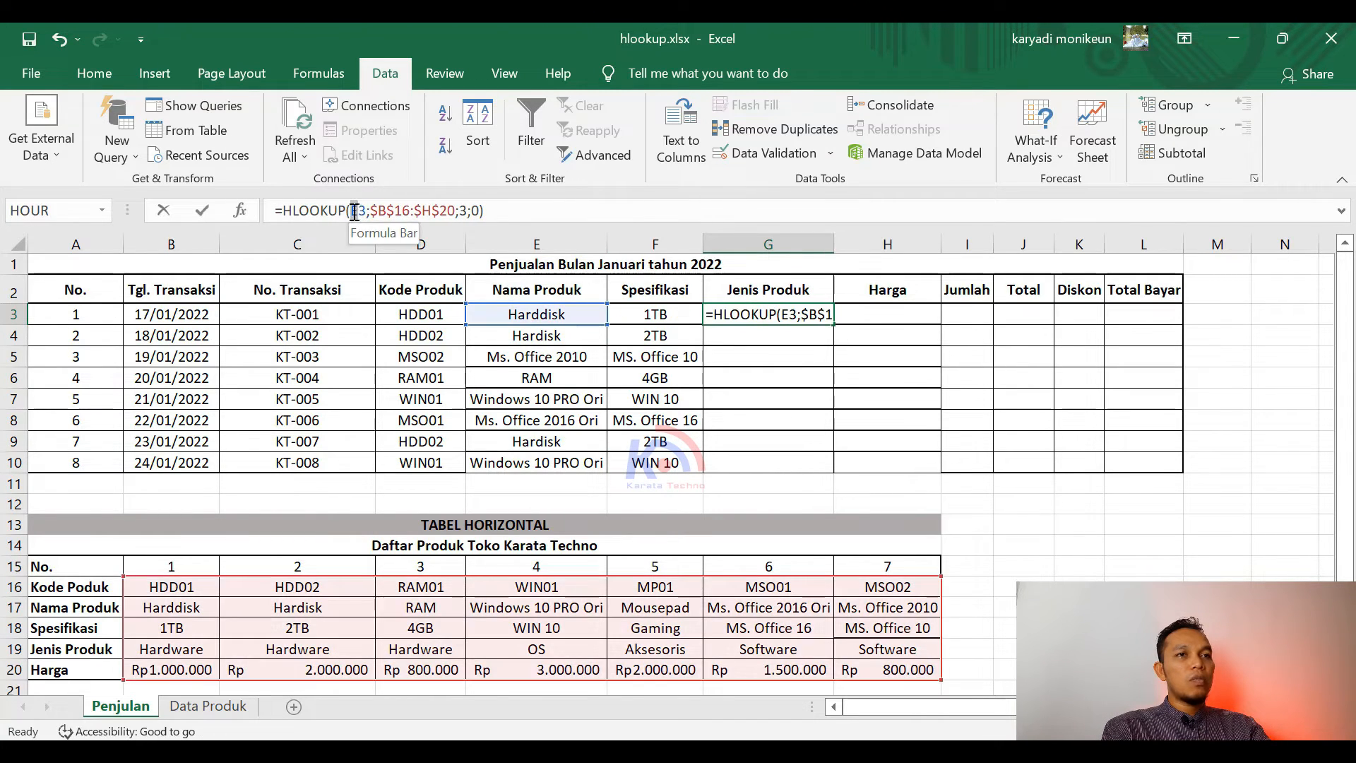
{"action": "type", "text": "d3"}
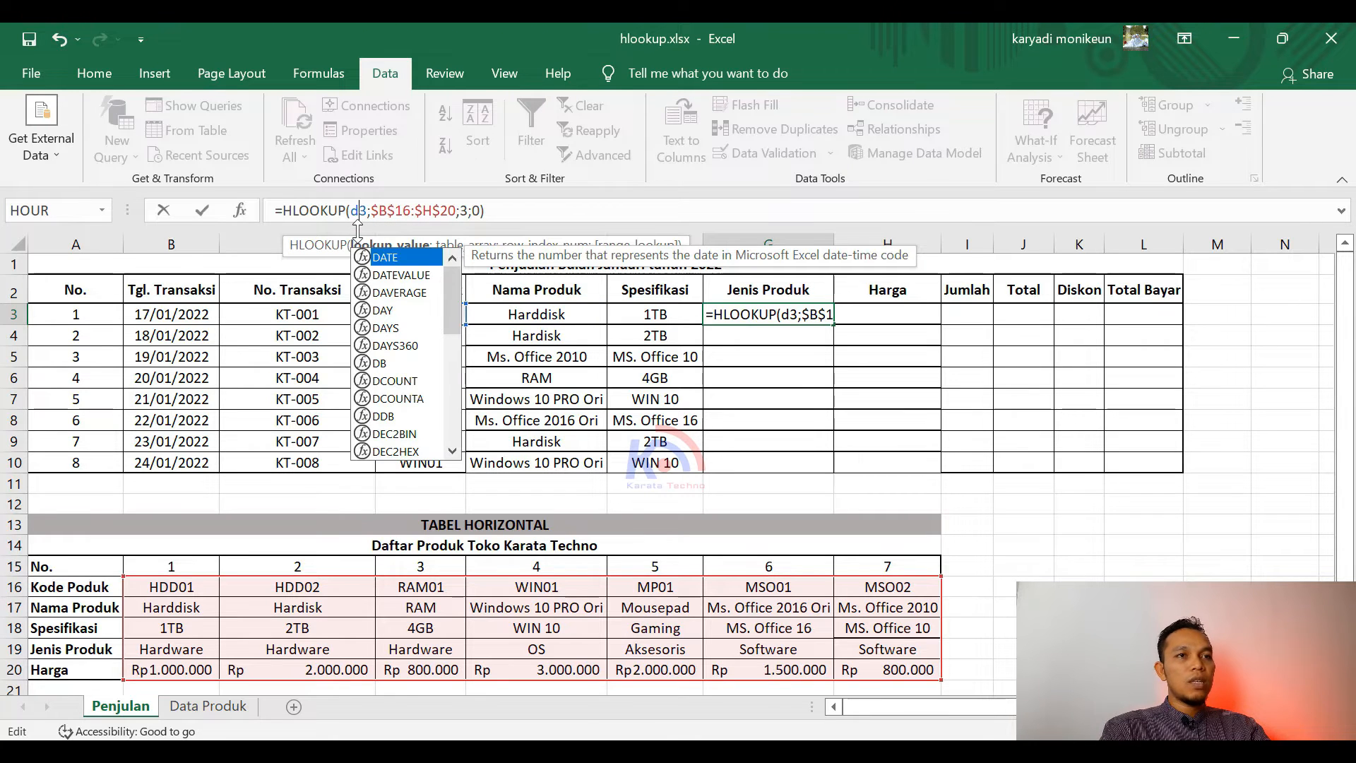
{"action": "key", "text": "BackSpace"}
{"action": "type", "text": "D"}
{"action": "key", "text": "Return"}
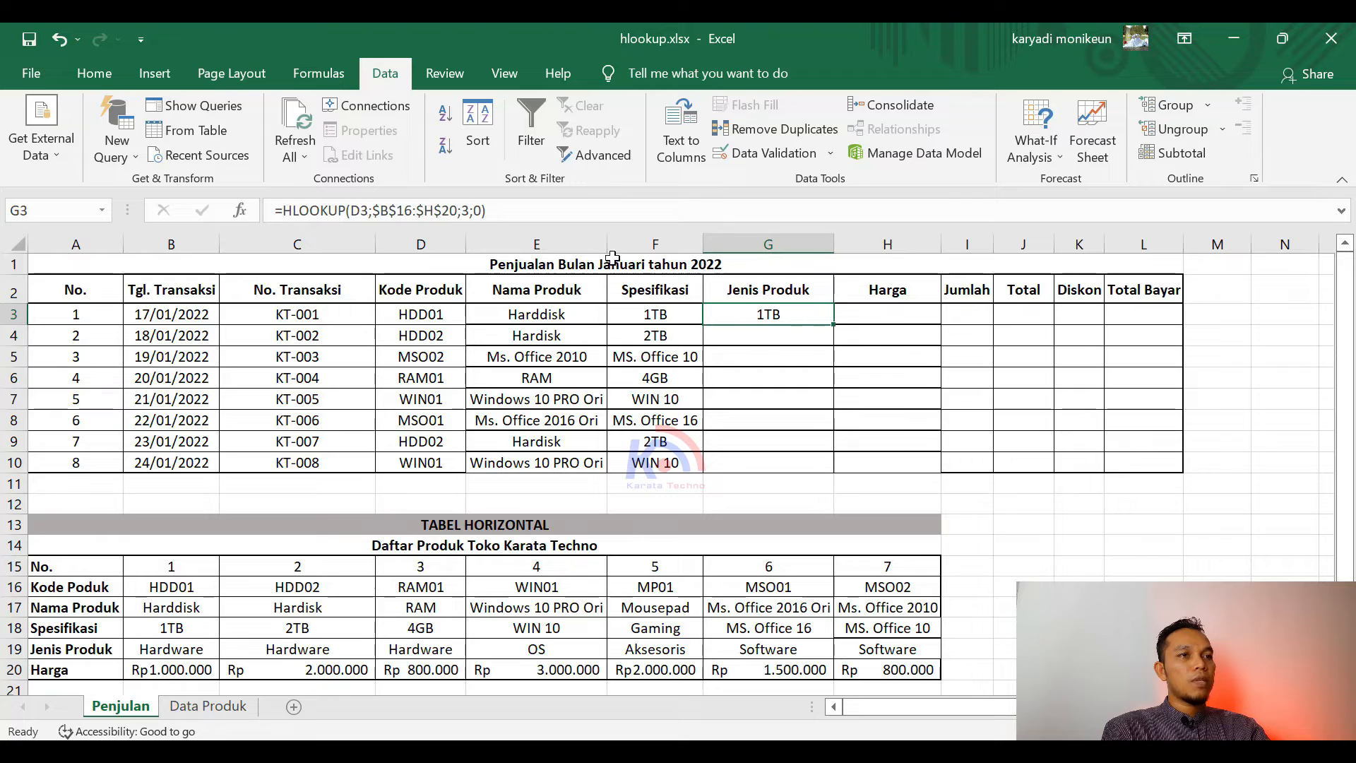
Set the row index of the Jenis Produk HLOOKUP in G3 to 4
{"action": "left_click", "coordinate": [469, 212]}
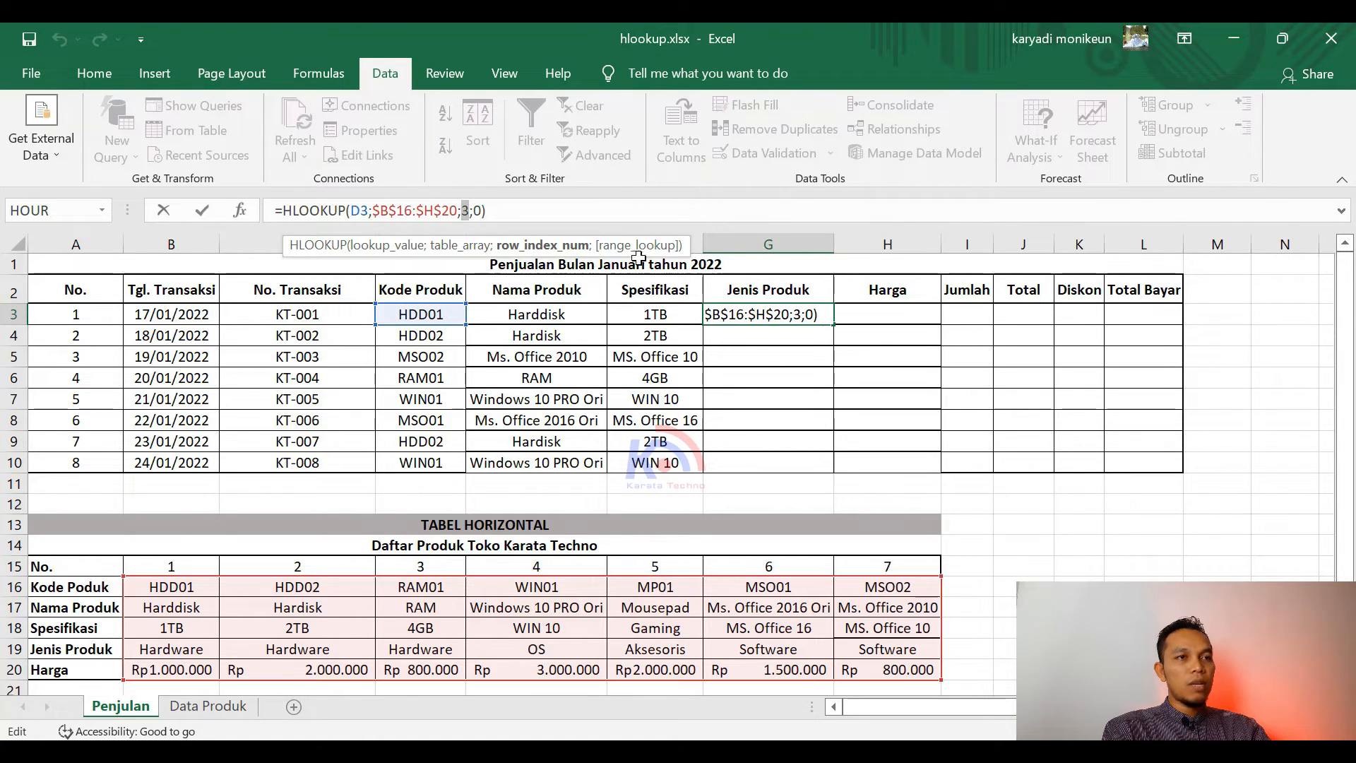
{"action": "type", "text": "4"}
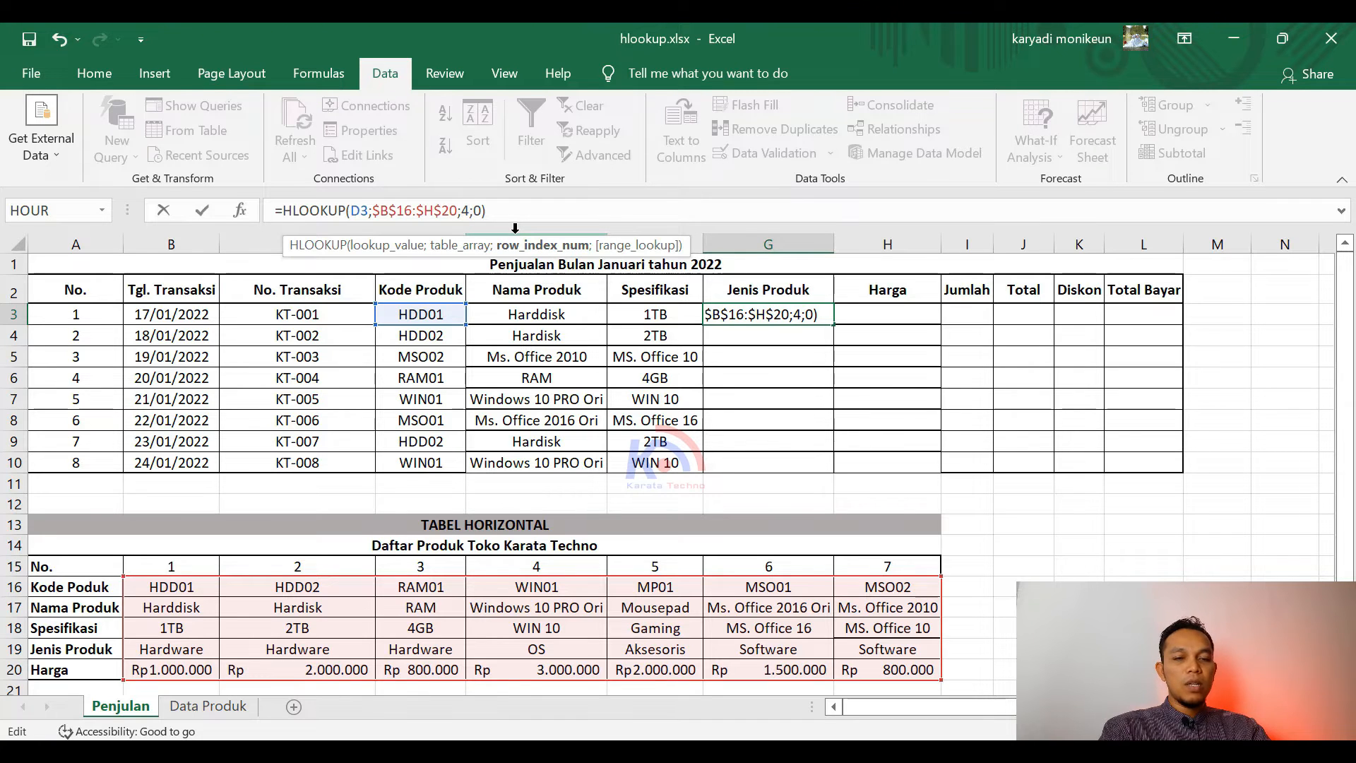
{"action": "key", "text": "Return"}
Fill the Jenis Produk formula from G3 down to G10 and check the copied formulas row by row
{"action": "left_click", "coordinate": [830, 318]}
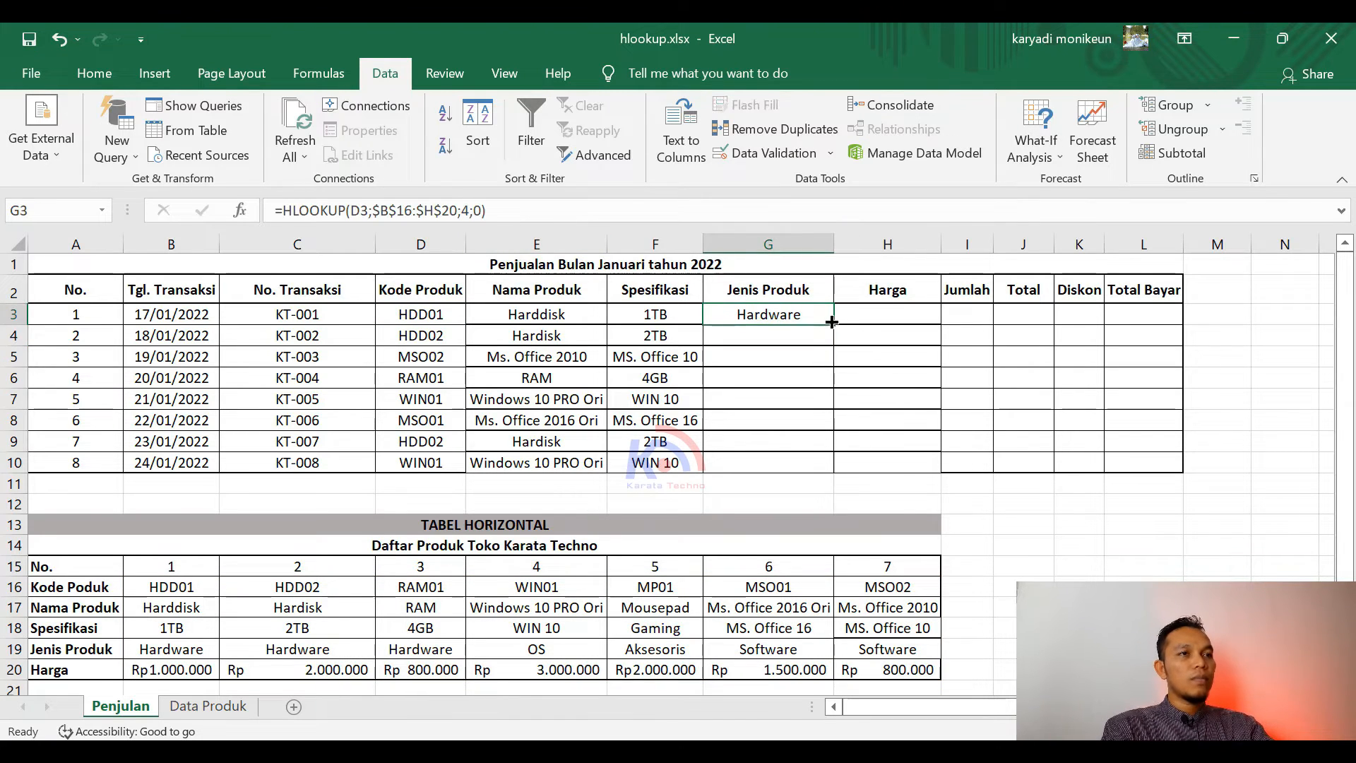
{"action": "left_click_drag", "start_coordinate": [835, 327], "coordinate": [830, 464]}
{"action": "left_click", "coordinate": [792, 335]}
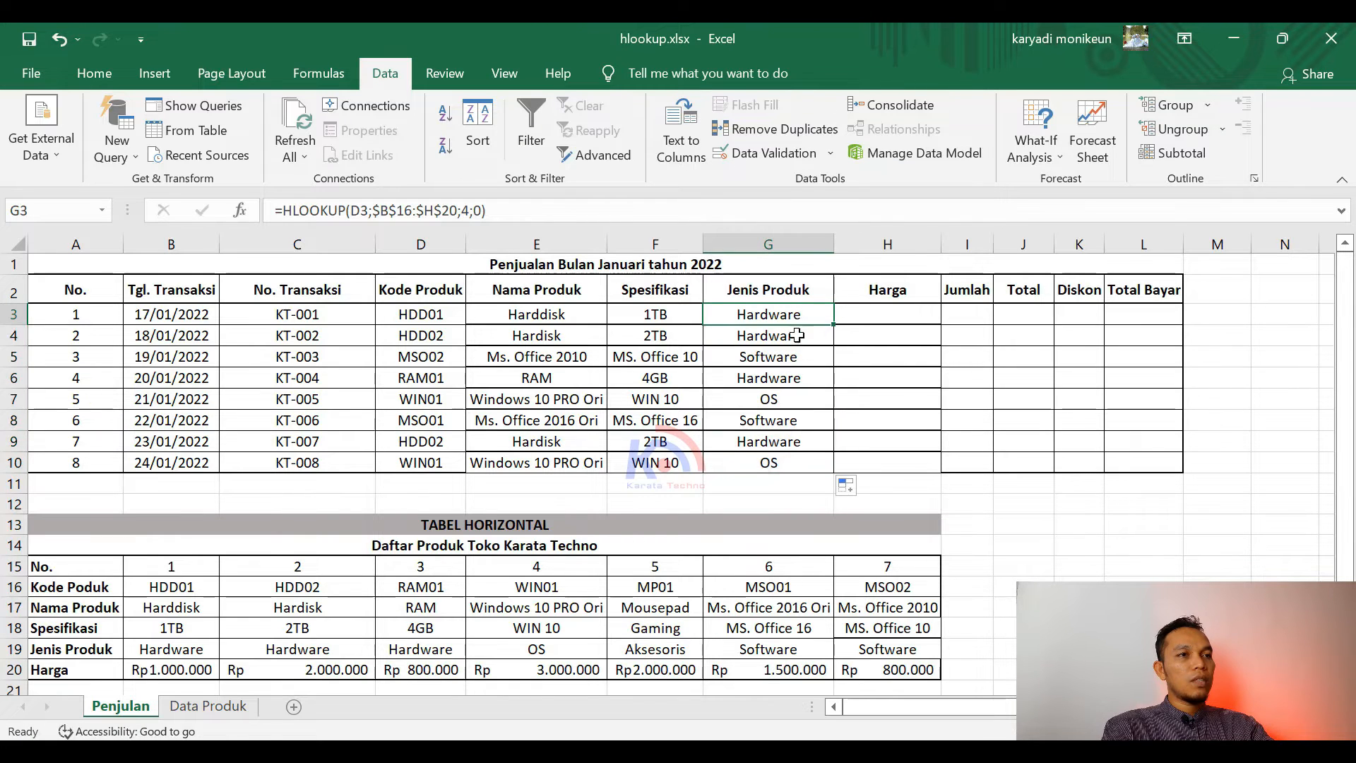
{"action": "left_click", "coordinate": [770, 353]}
{"action": "left_click", "coordinate": [777, 379]}
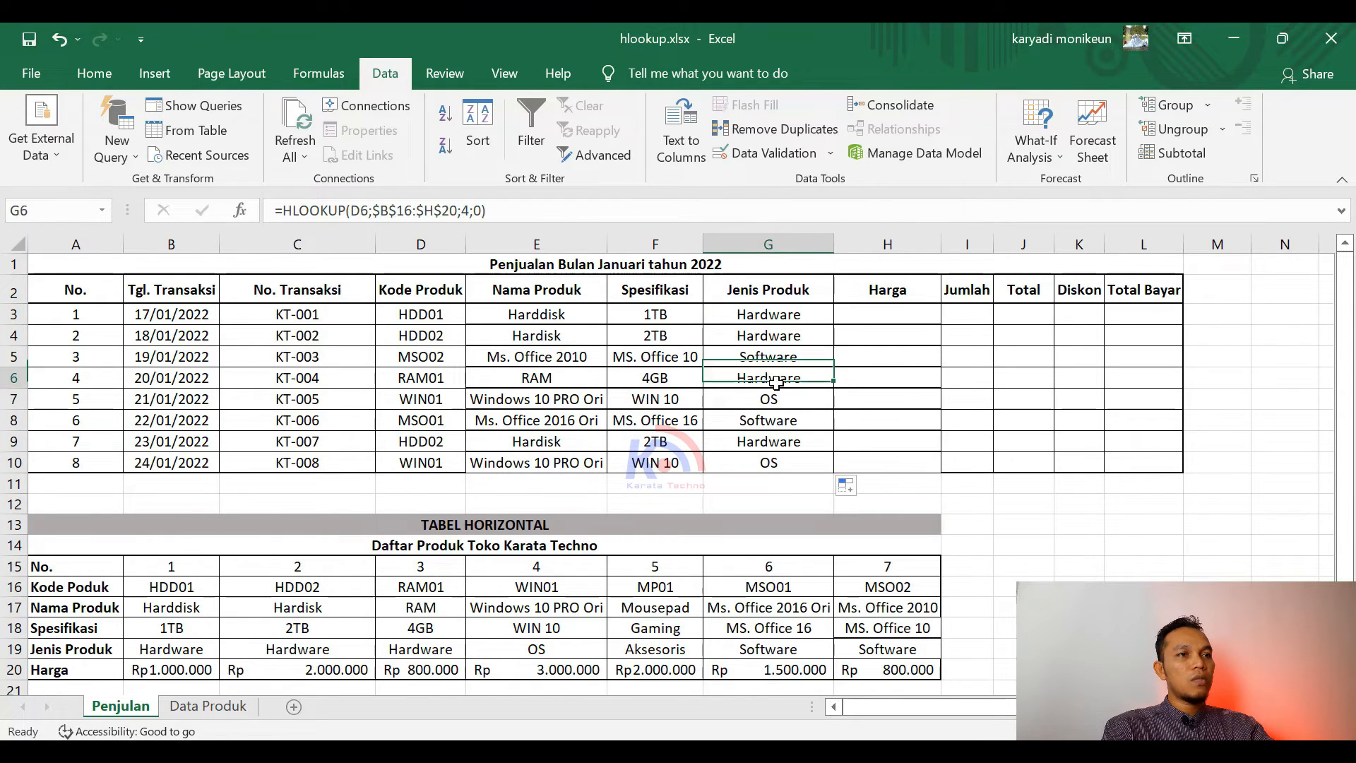
{"action": "left_click", "coordinate": [781, 402]}
{"action": "left_click", "coordinate": [783, 422]}
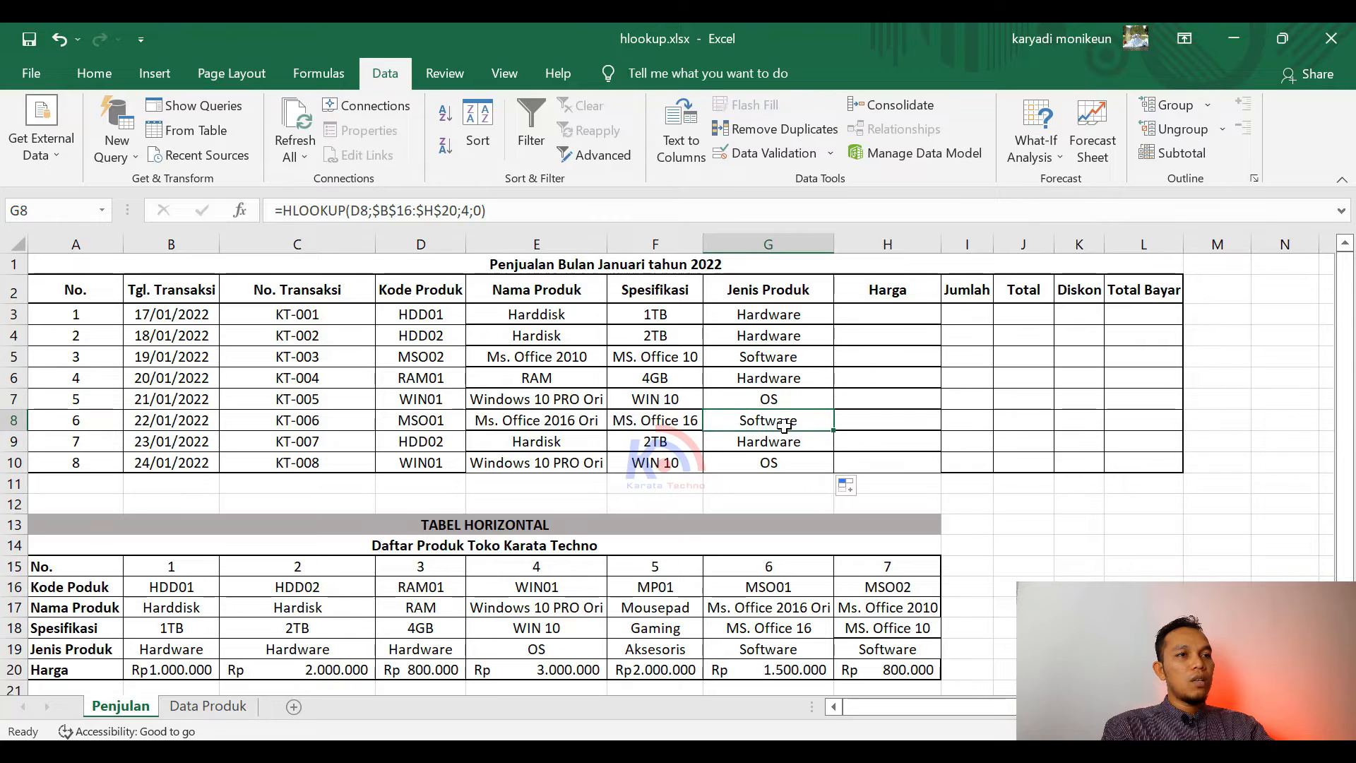
{"action": "left_click", "coordinate": [783, 443]}
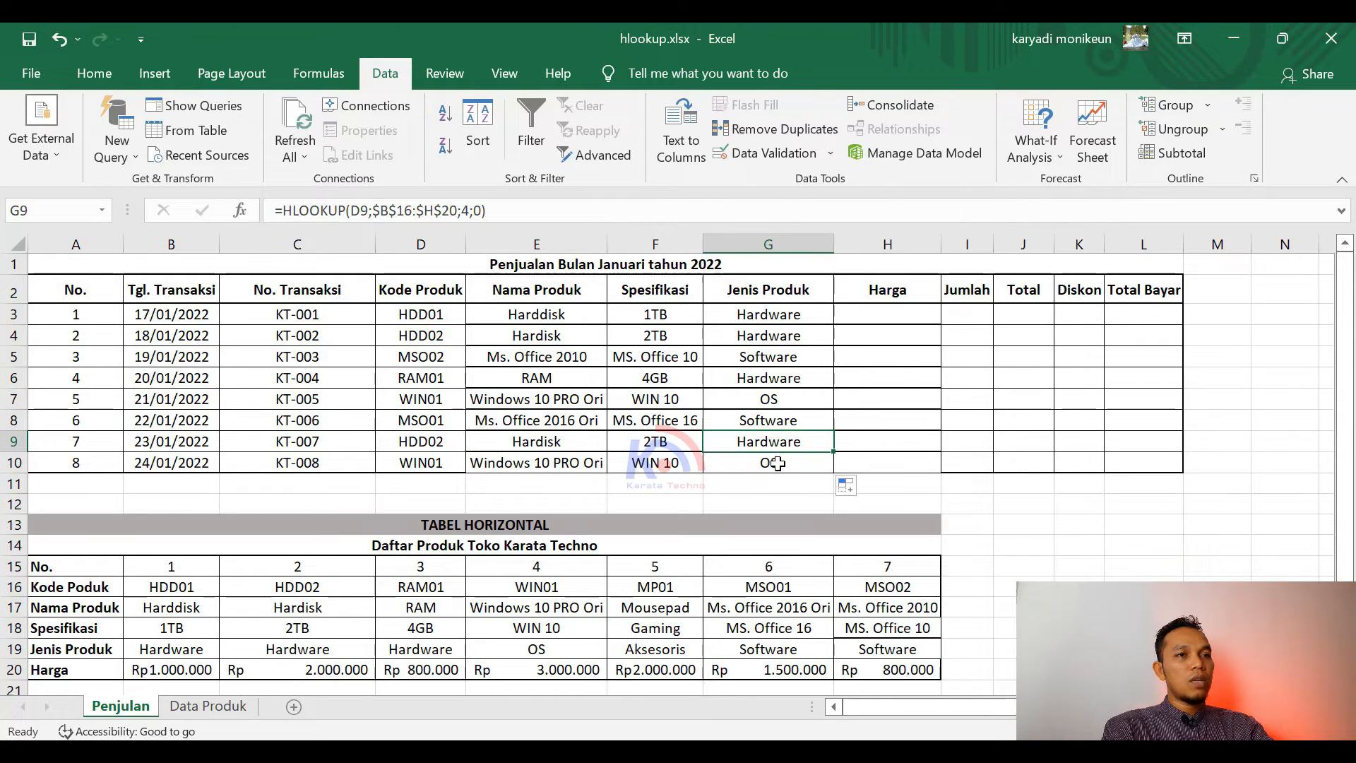
{"action": "left_click", "coordinate": [777, 464]}
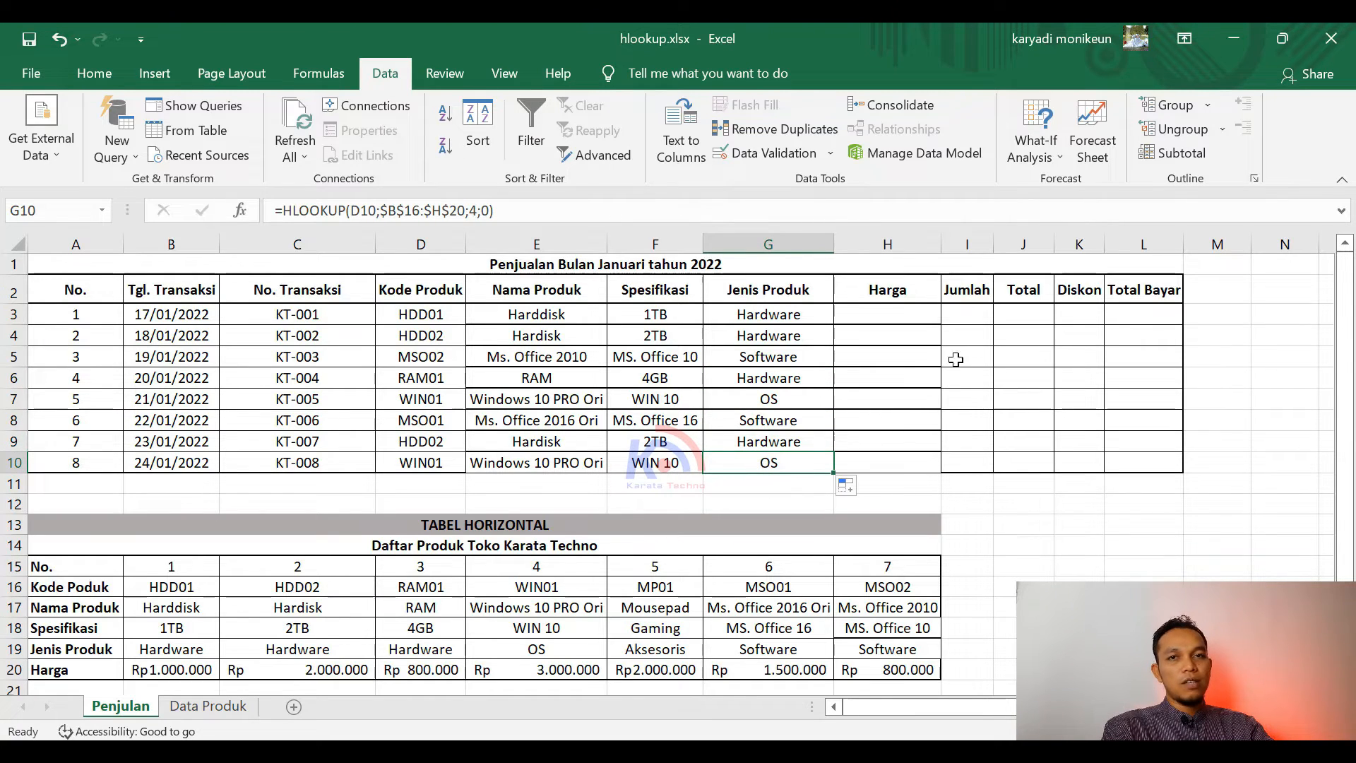
Copy the HLOOKUP formula from G3 into the Harga cell H3 and change its lookup value to D3
{"action": "left_click", "coordinate": [770, 320]}
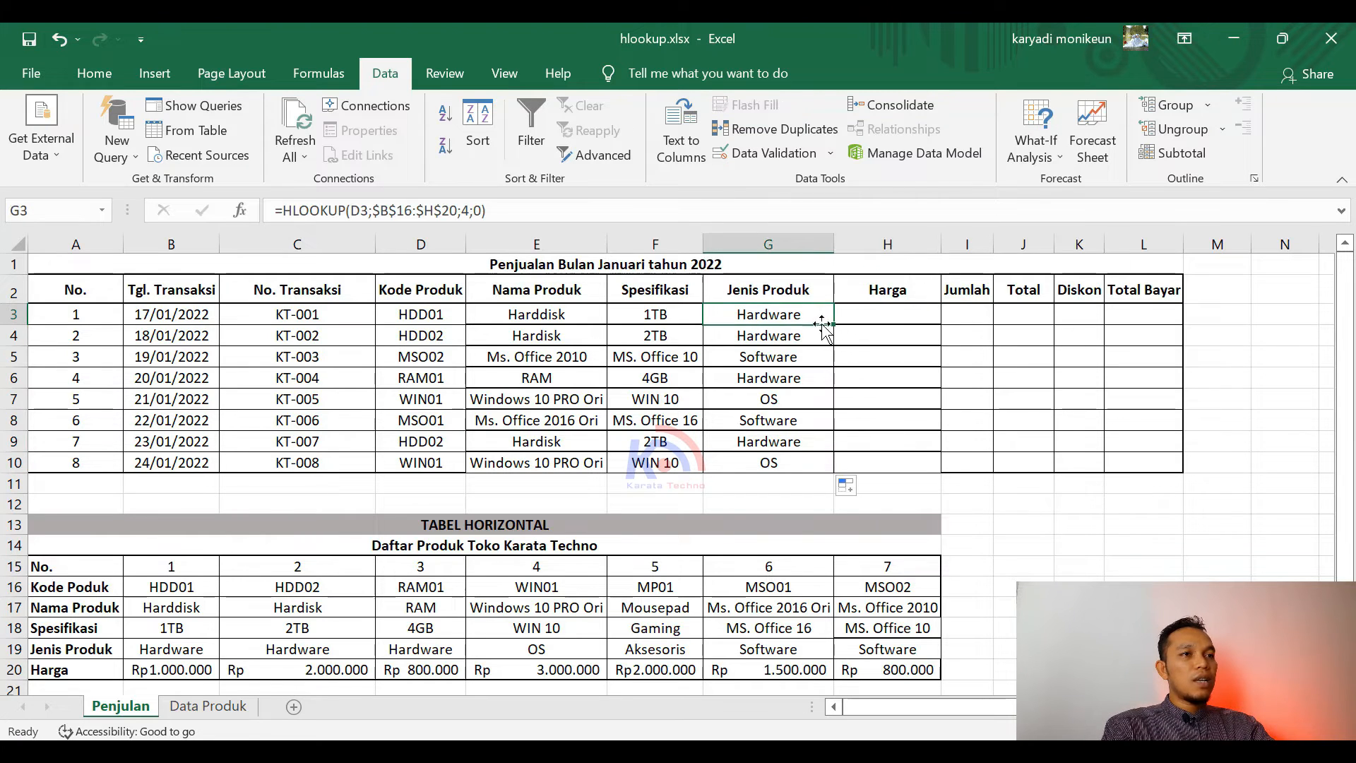
{"action": "left_click_drag", "start_coordinate": [834, 325], "coordinate": [911, 324]}
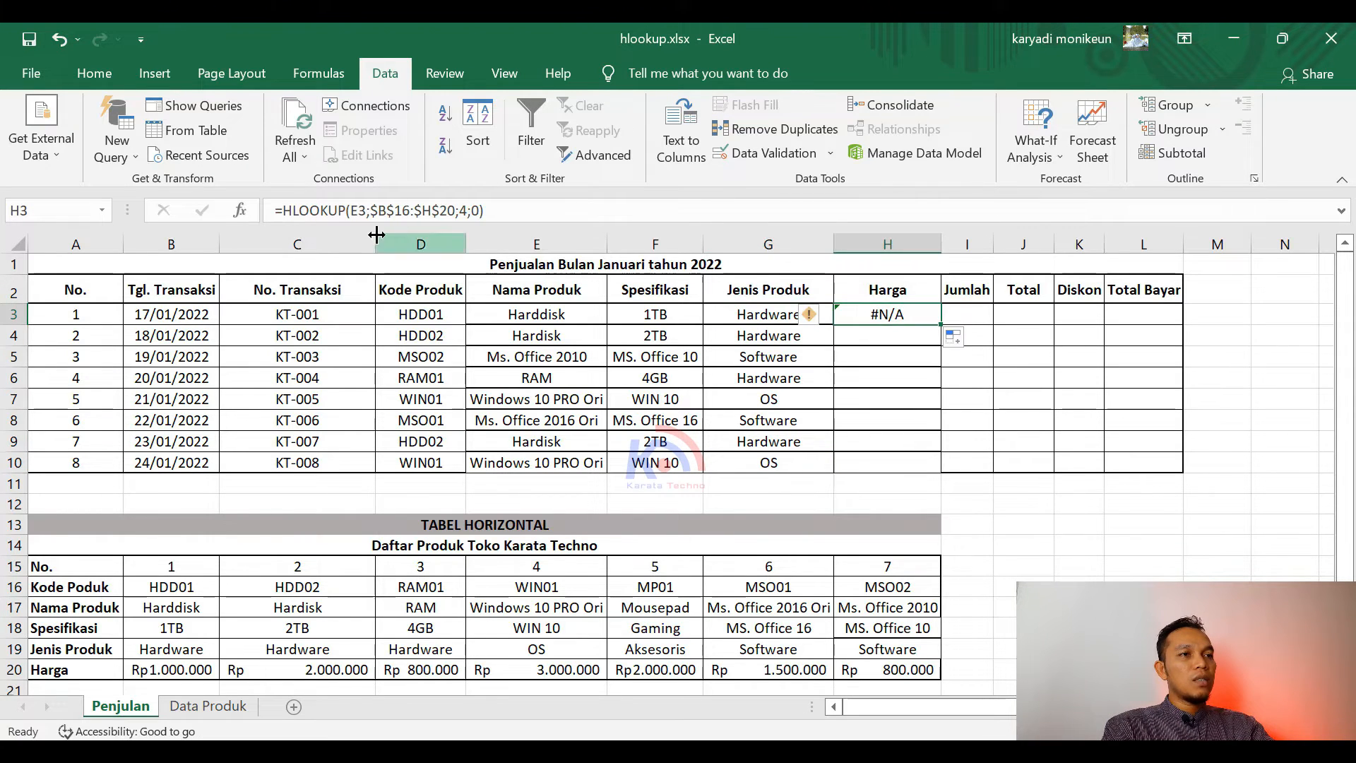
{"action": "left_click", "coordinate": [353, 214]}
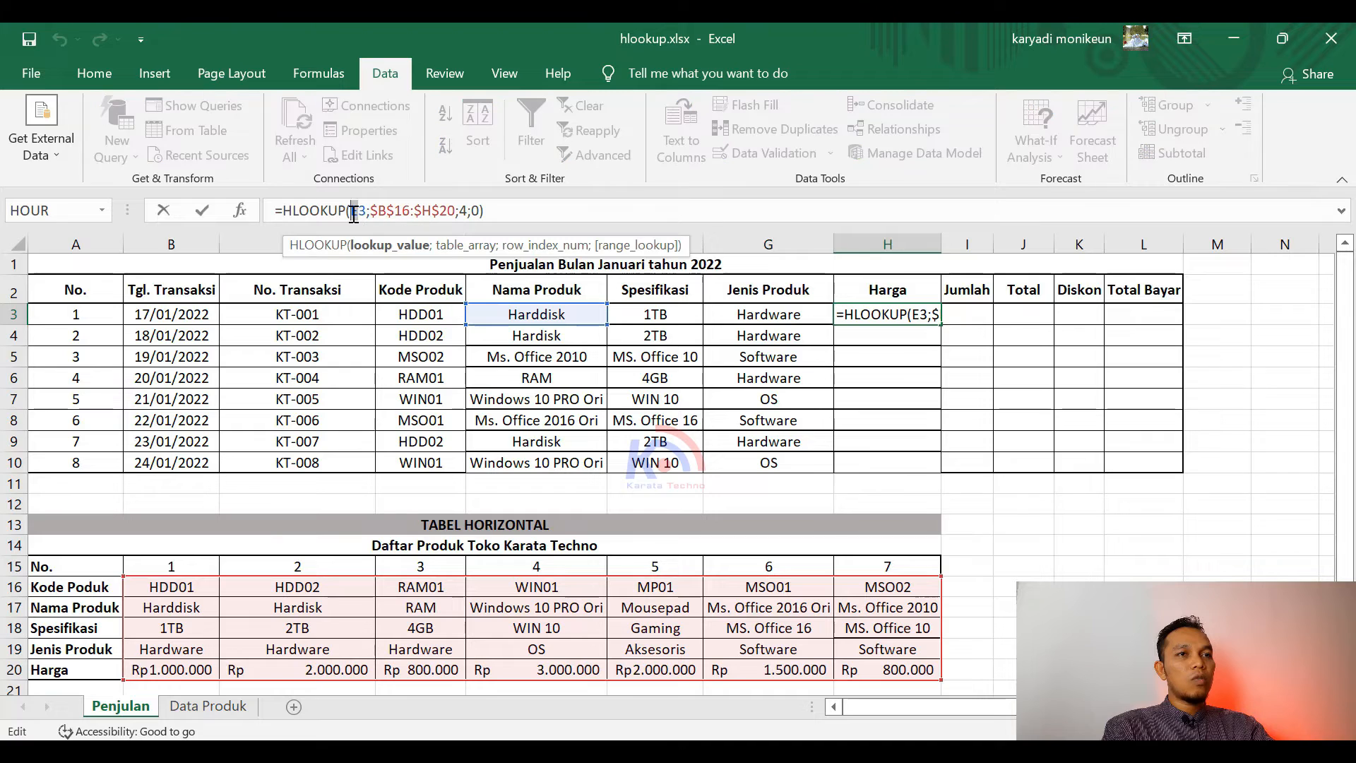
{"action": "key", "text": "Delete"}
{"action": "type", "text": "D"}
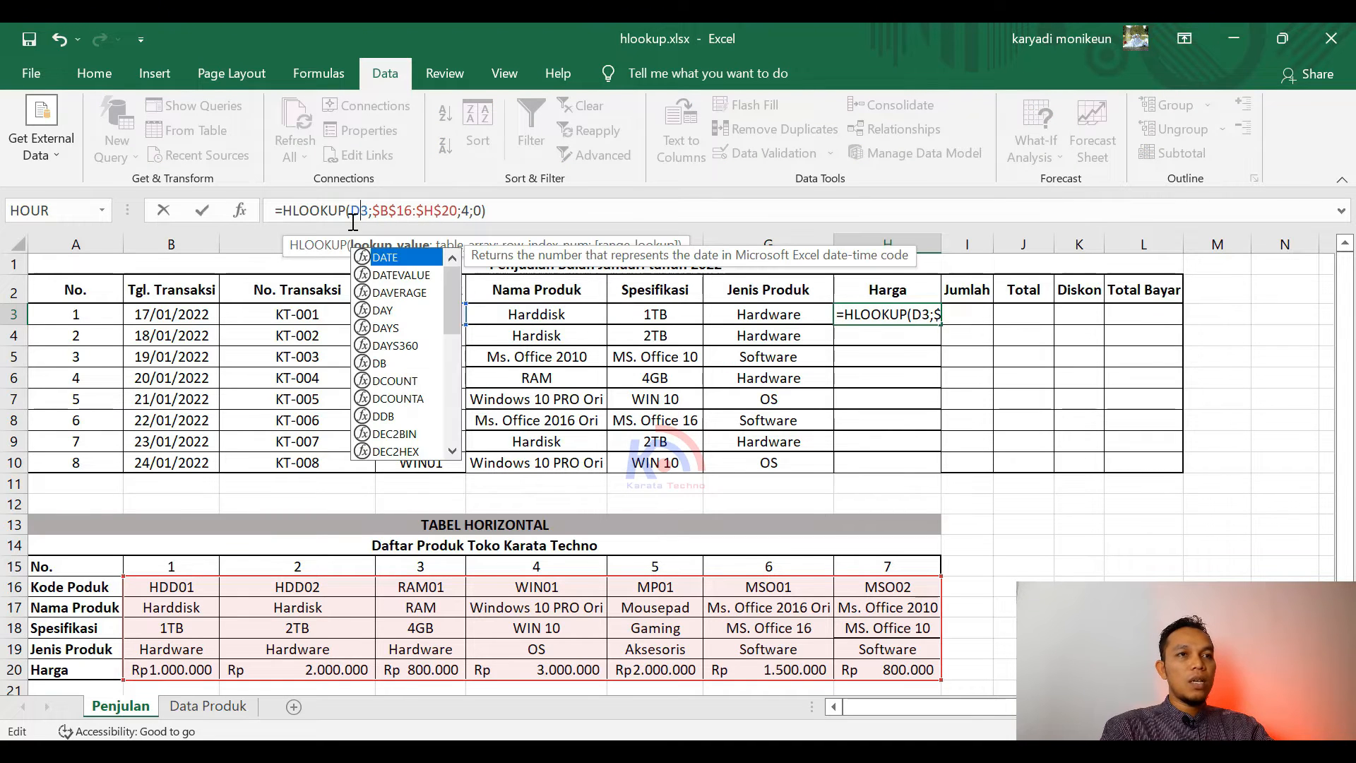
{"action": "key", "text": "ctrl+Return"}
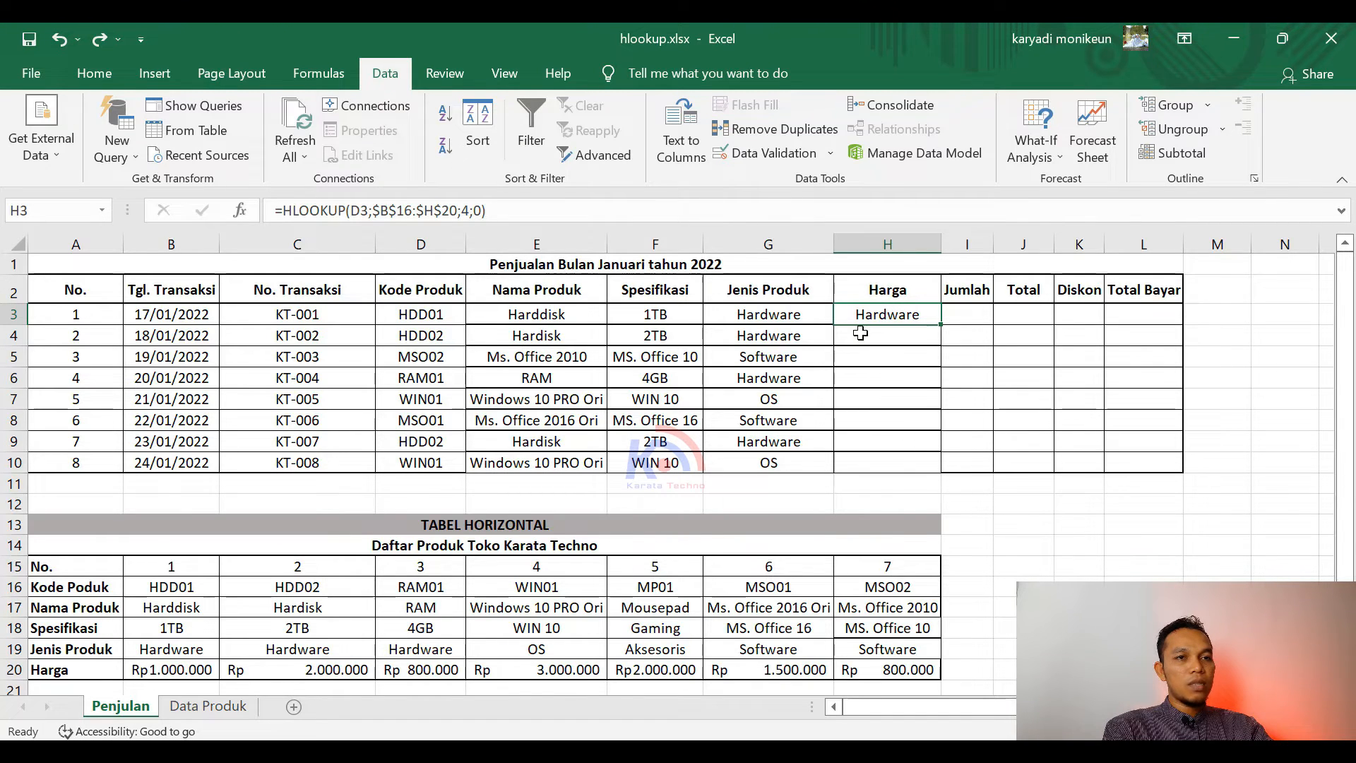
Set the row index of the Harga HLOOKUP in H3 to 5 and fill the formula down to H10
{"action": "left_click", "coordinate": [462, 211]}
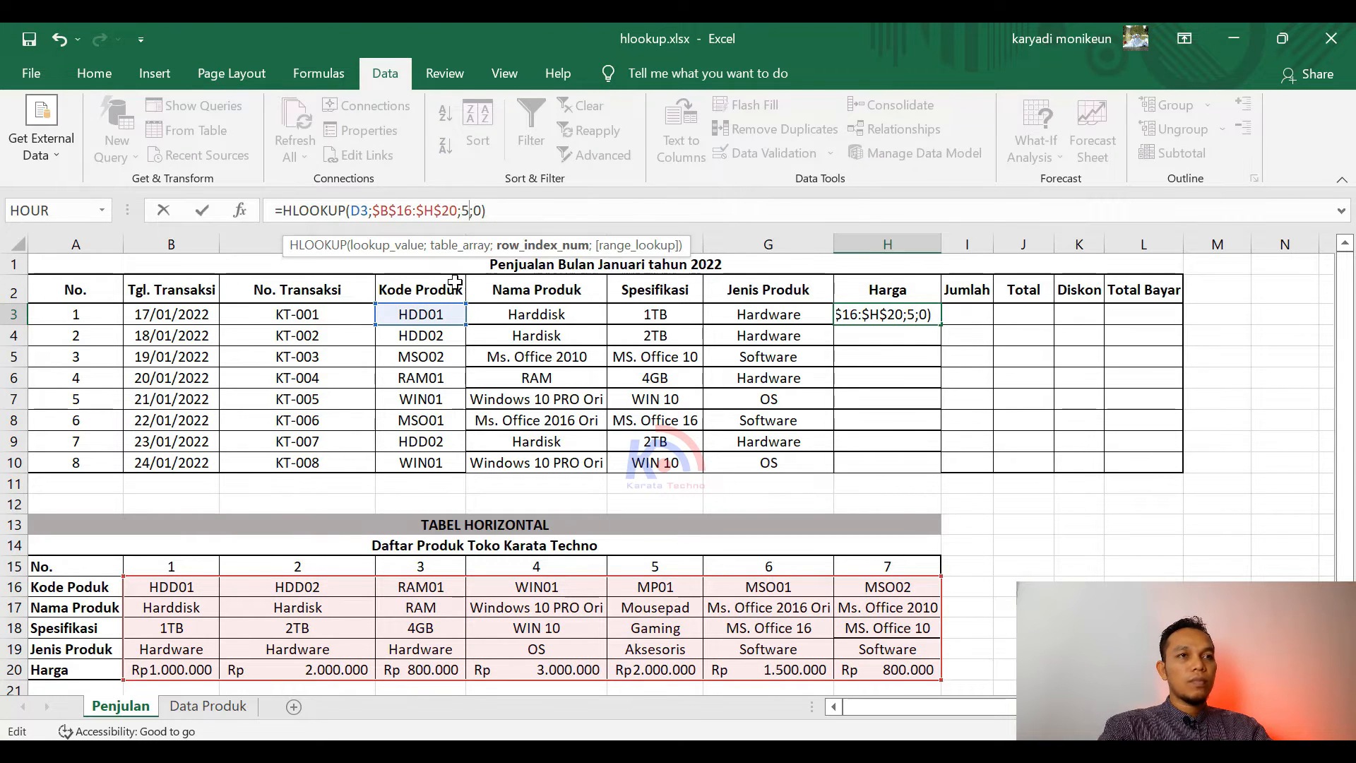
{"action": "type", "text": "5"}
{"action": "key", "text": "Return"}
{"action": "left_click", "coordinate": [918, 315]}
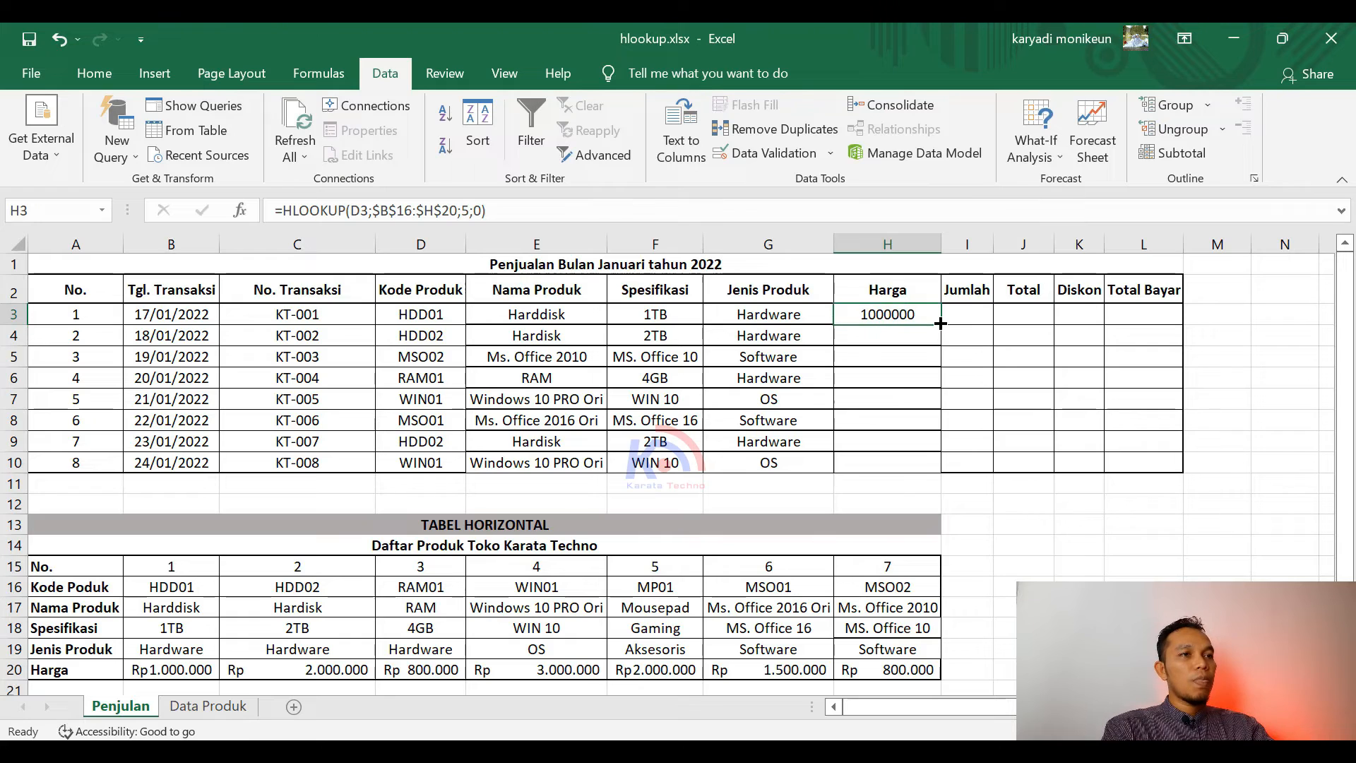
{"action": "left_click_drag", "start_coordinate": [940, 324], "coordinate": [931, 467]}
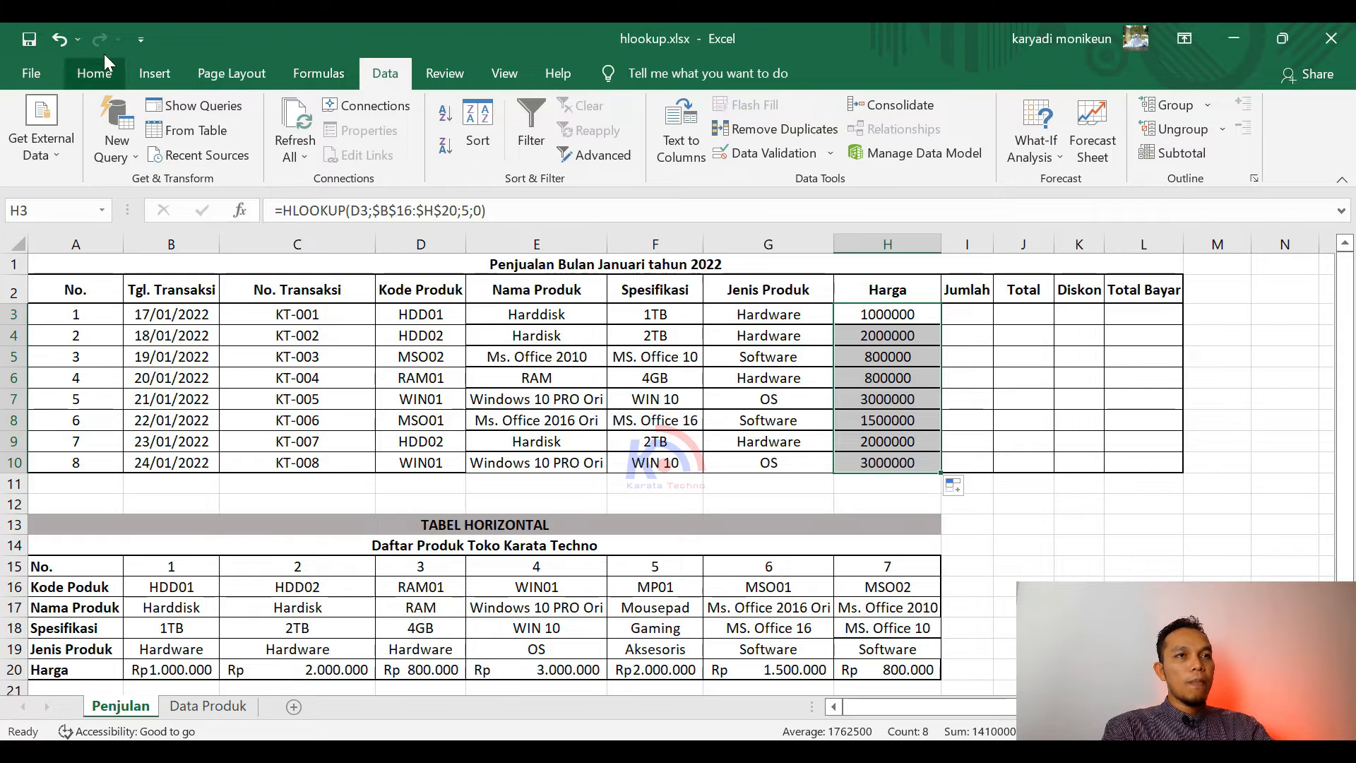
Format the Harga values in H3:H10 as Rp English (Indonesia) accounting amounts without decimal places
{"action": "left_click", "coordinate": [92, 73]}
{"action": "left_click", "coordinate": [655, 145]}
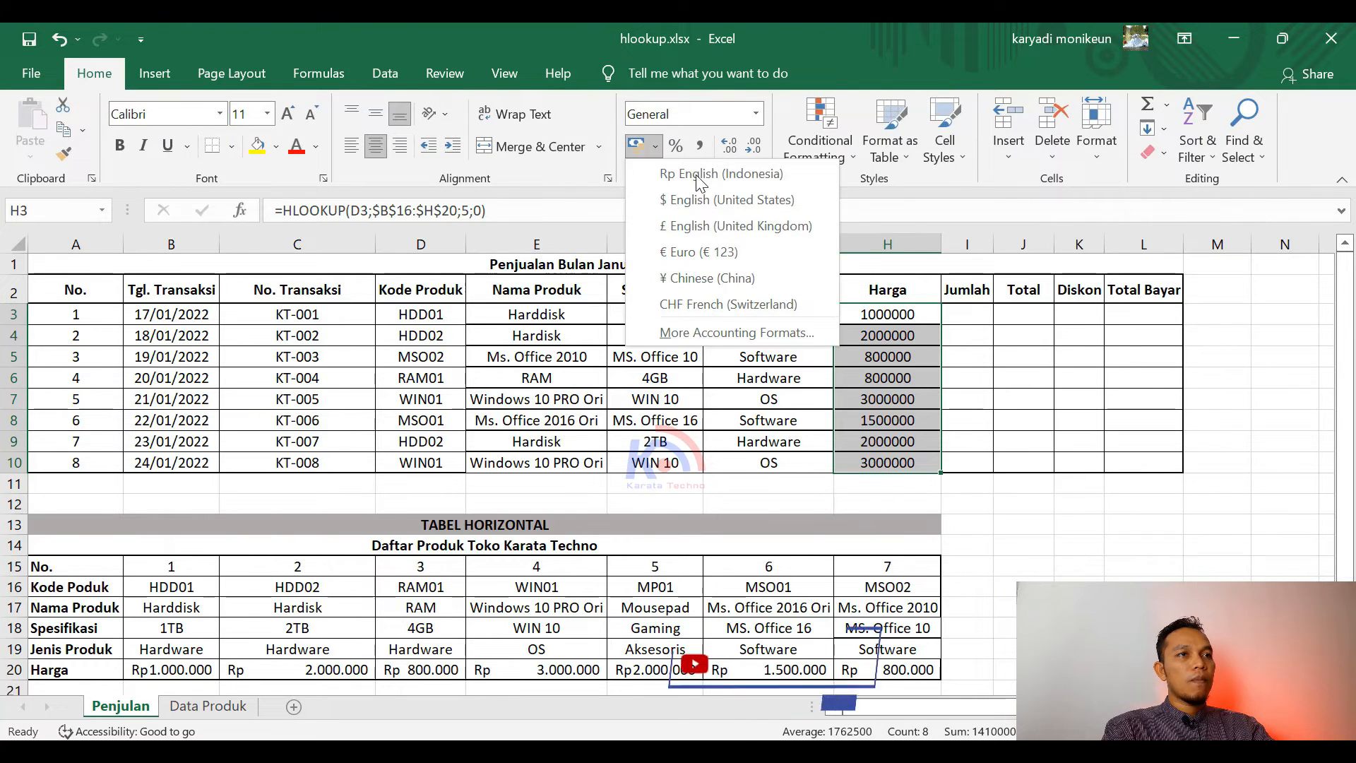
{"action": "left_click", "coordinate": [696, 174]}
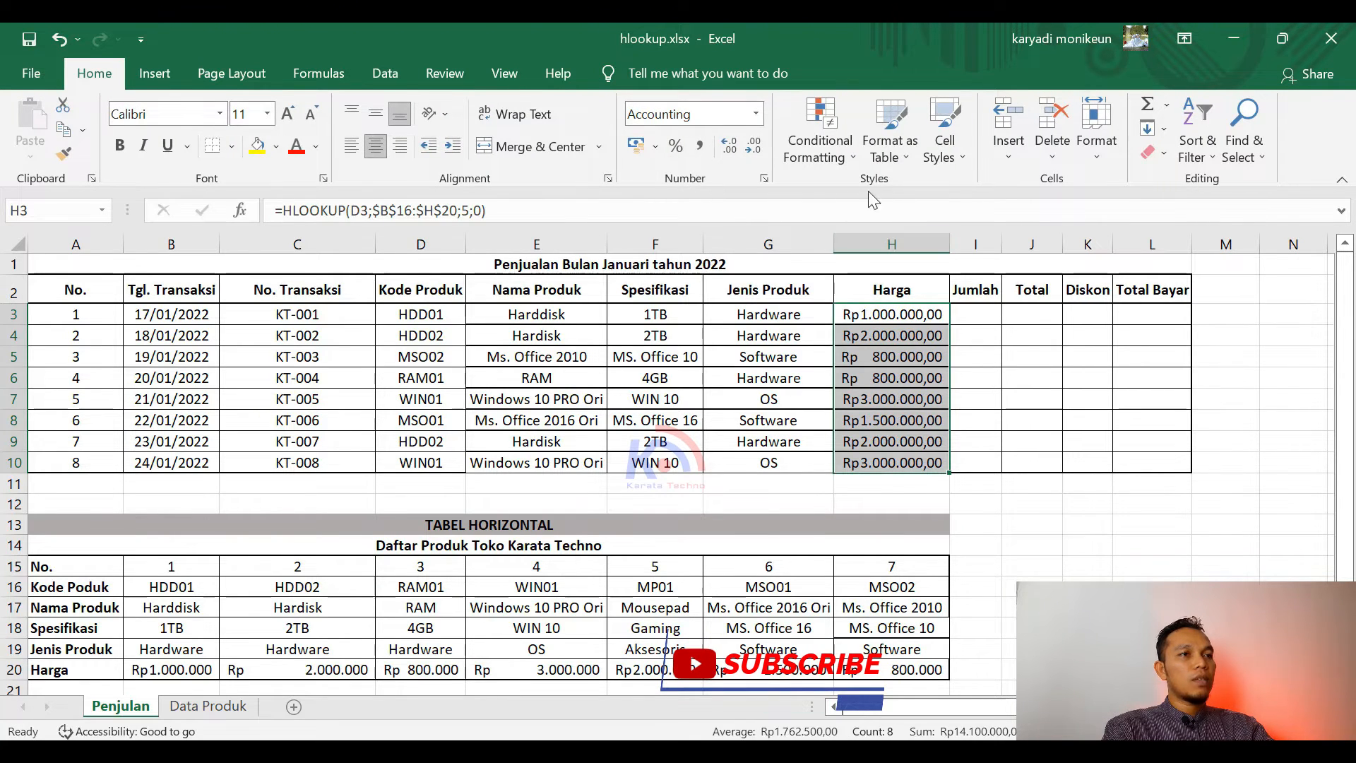
{"action": "left_click", "coordinate": [753, 150]}
{"action": "left_click", "coordinate": [753, 150]}
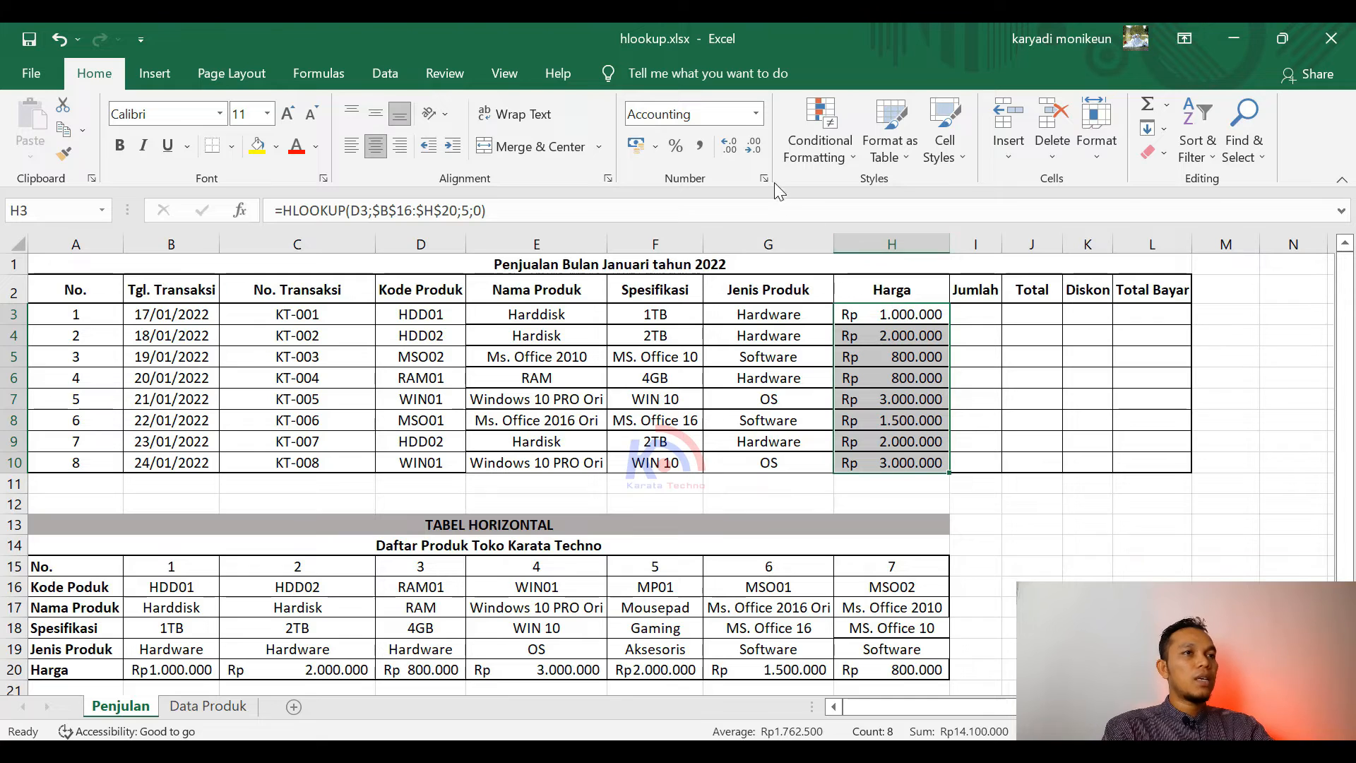
{"action": "left_click", "coordinate": [732, 147]}
{"action": "left_click", "coordinate": [732, 147]}
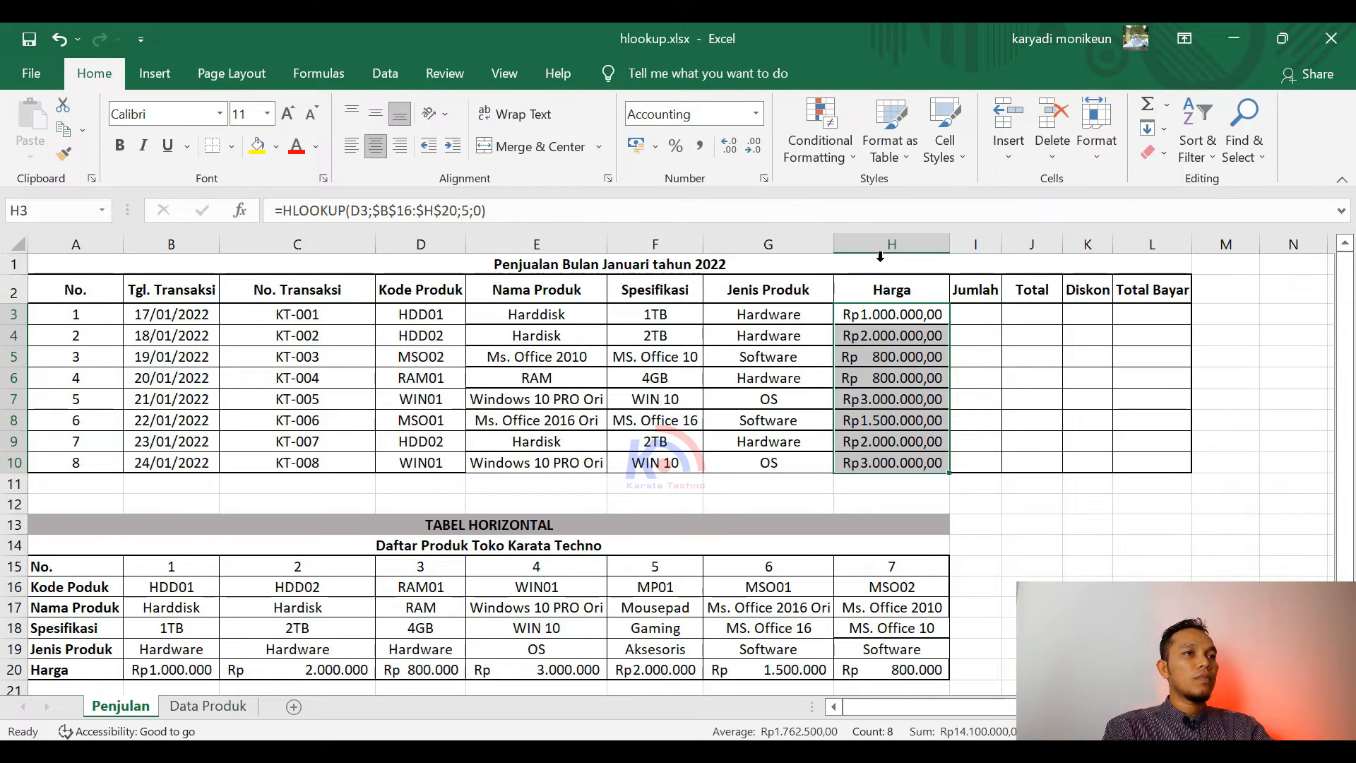
{"action": "left_click", "coordinate": [754, 145]}
{"action": "left_click", "coordinate": [753, 145]}
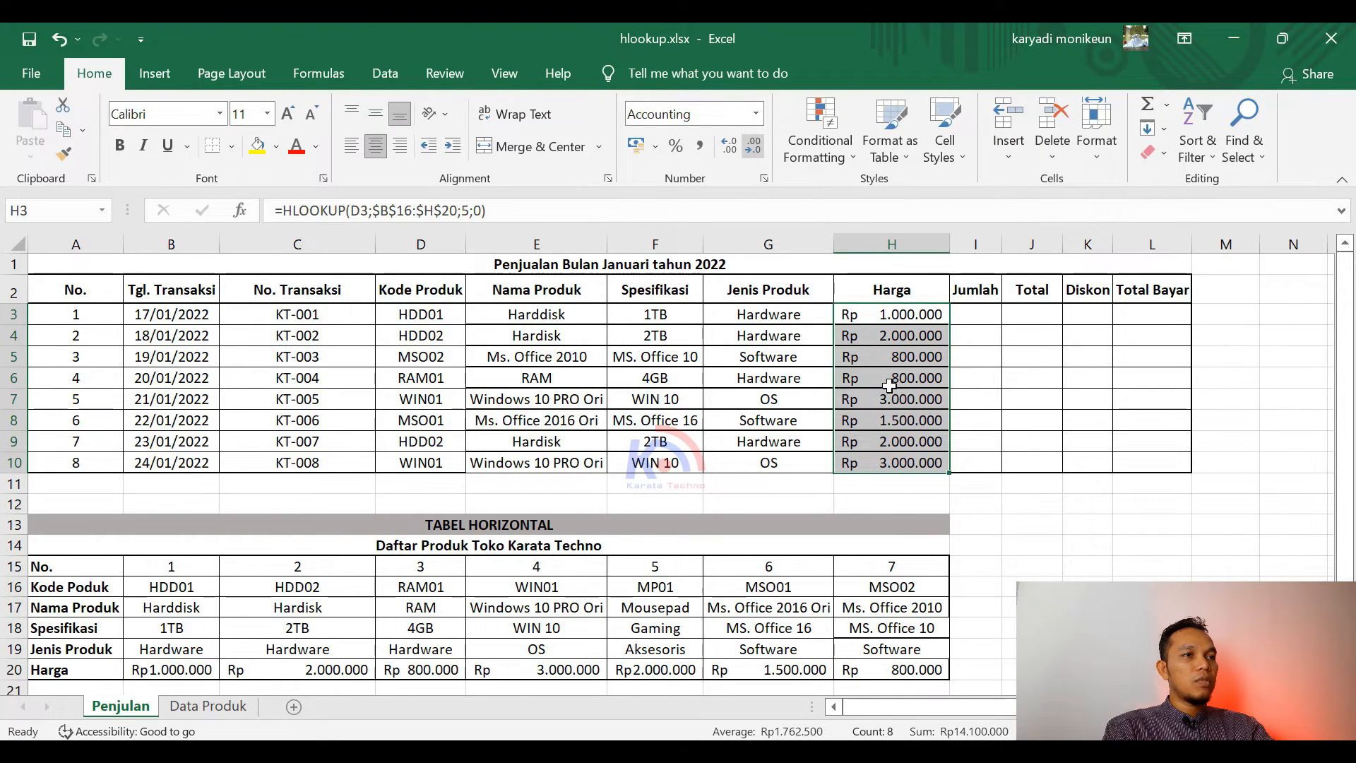
Autofit the width of the Harga column H to its contents
{"action": "left_click", "coordinate": [1065, 425]}
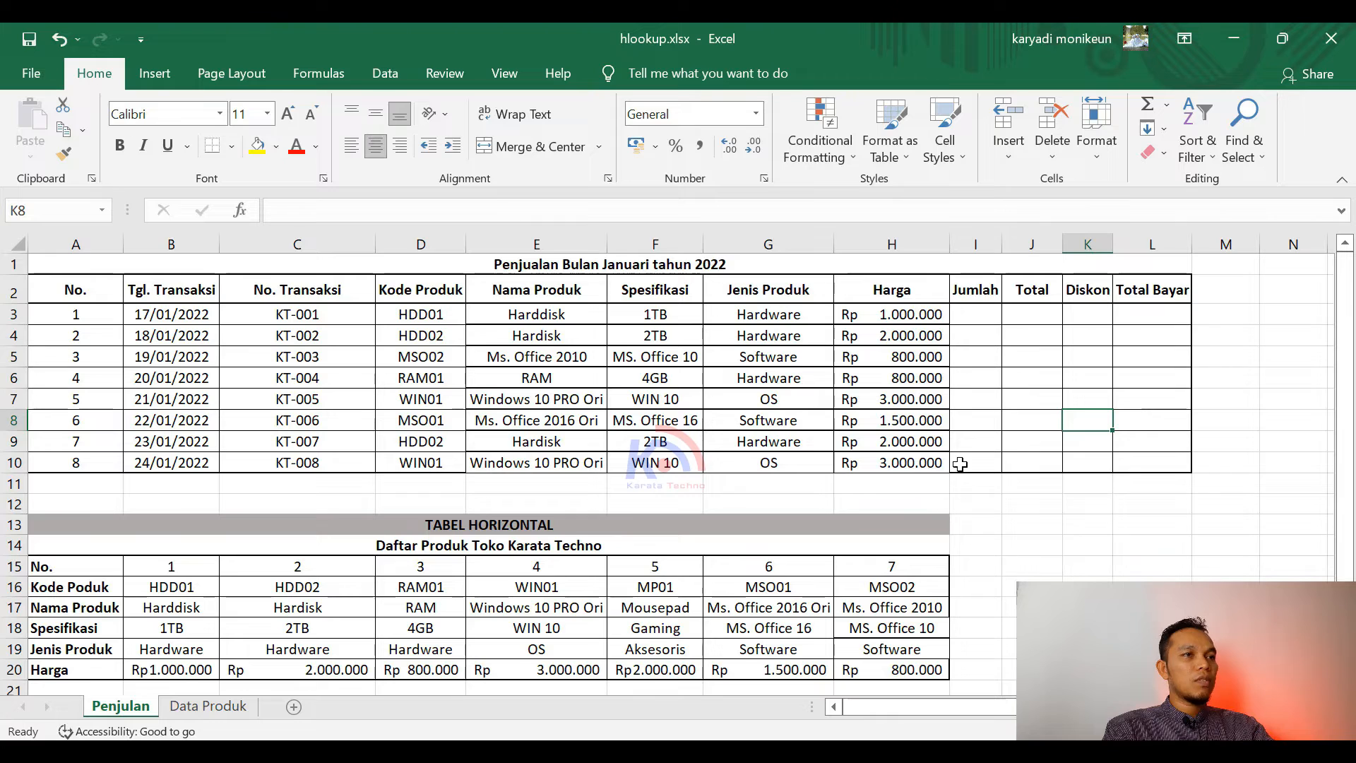
{"action": "double_click", "coordinate": [951, 243]}
{"action": "left_click", "coordinate": [1024, 378]}
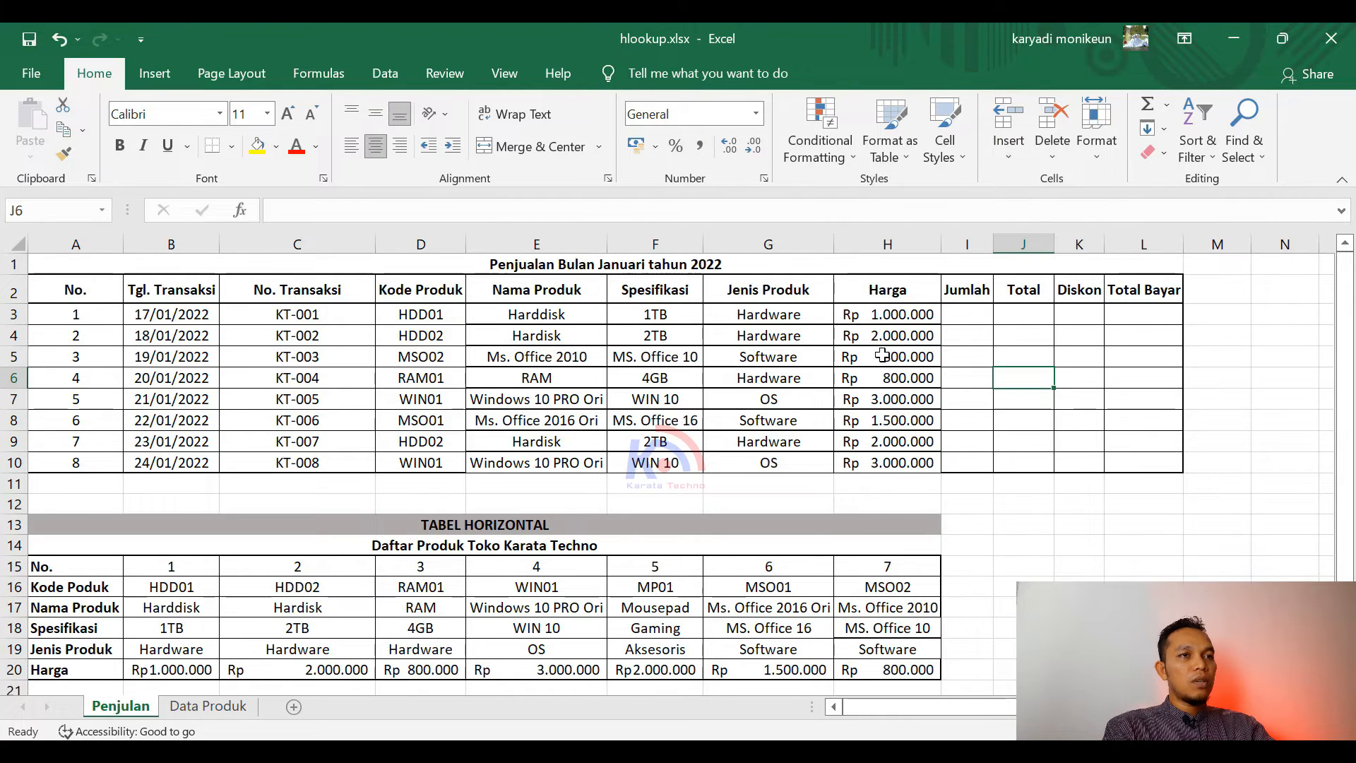
Examine the Jenis Produk and Harga lookups in rows 5 and 9 and compare the sales rows with the horizontal product table
{"action": "left_click", "coordinate": [791, 354]}
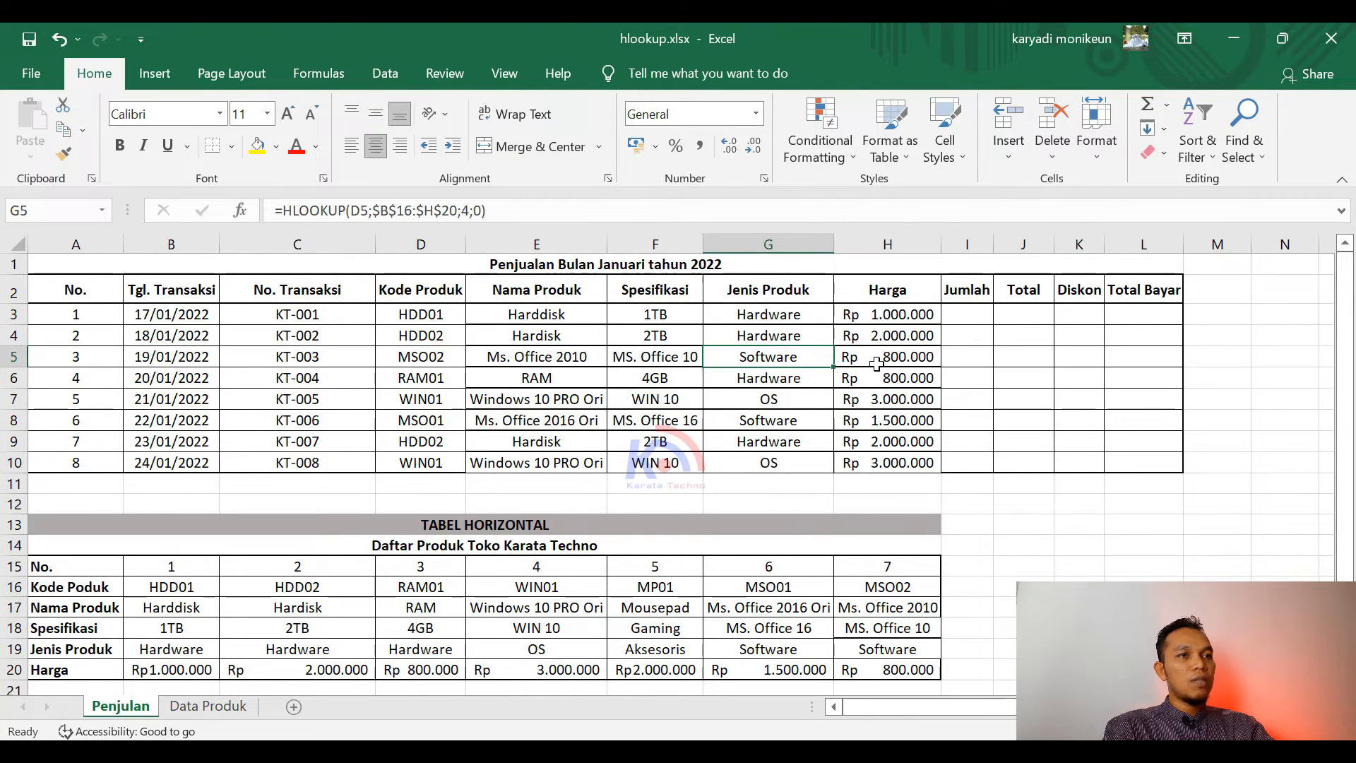
{"action": "left_click", "coordinate": [876, 364]}
{"action": "left_click", "coordinate": [890, 441]}
{"action": "left_click", "coordinate": [798, 445]}
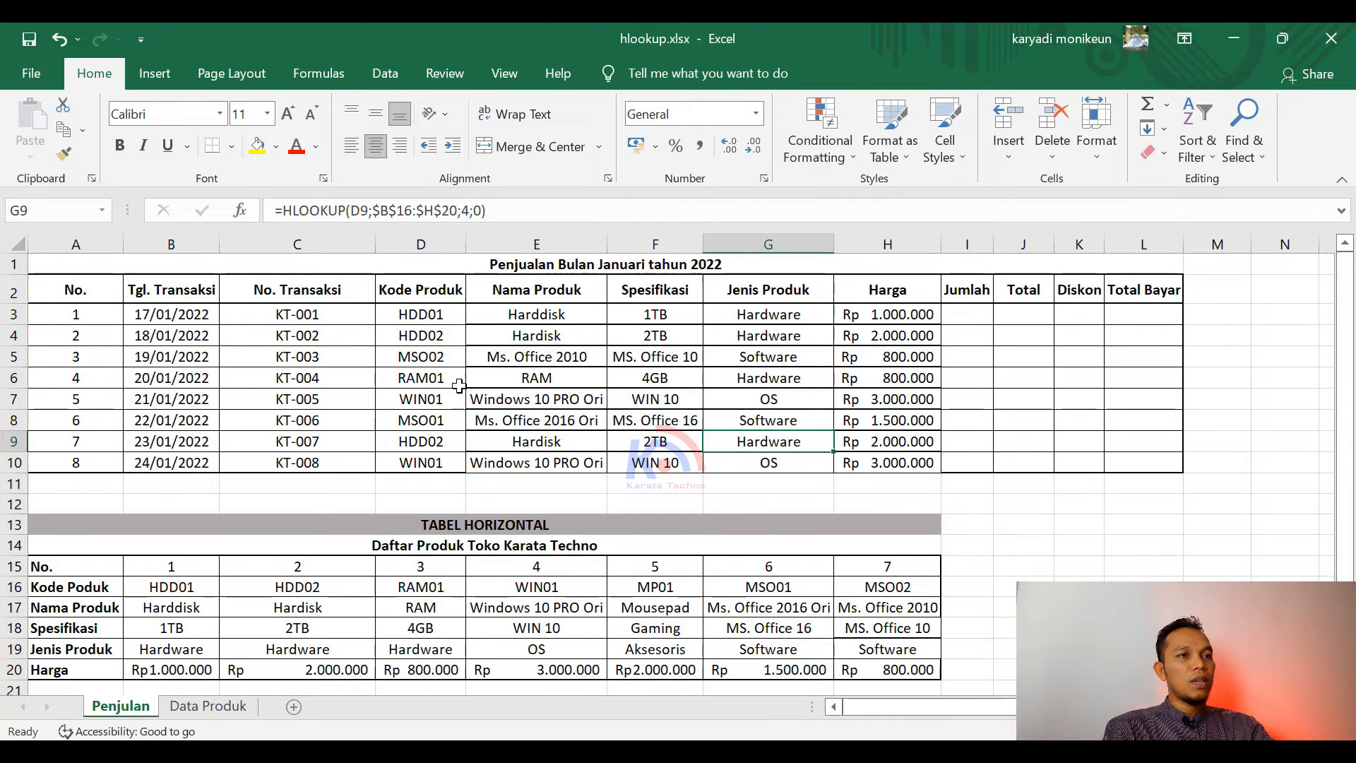
{"action": "scroll", "coordinate": [304, 575], "scroll_direction": "down", "scroll_amount": 1}
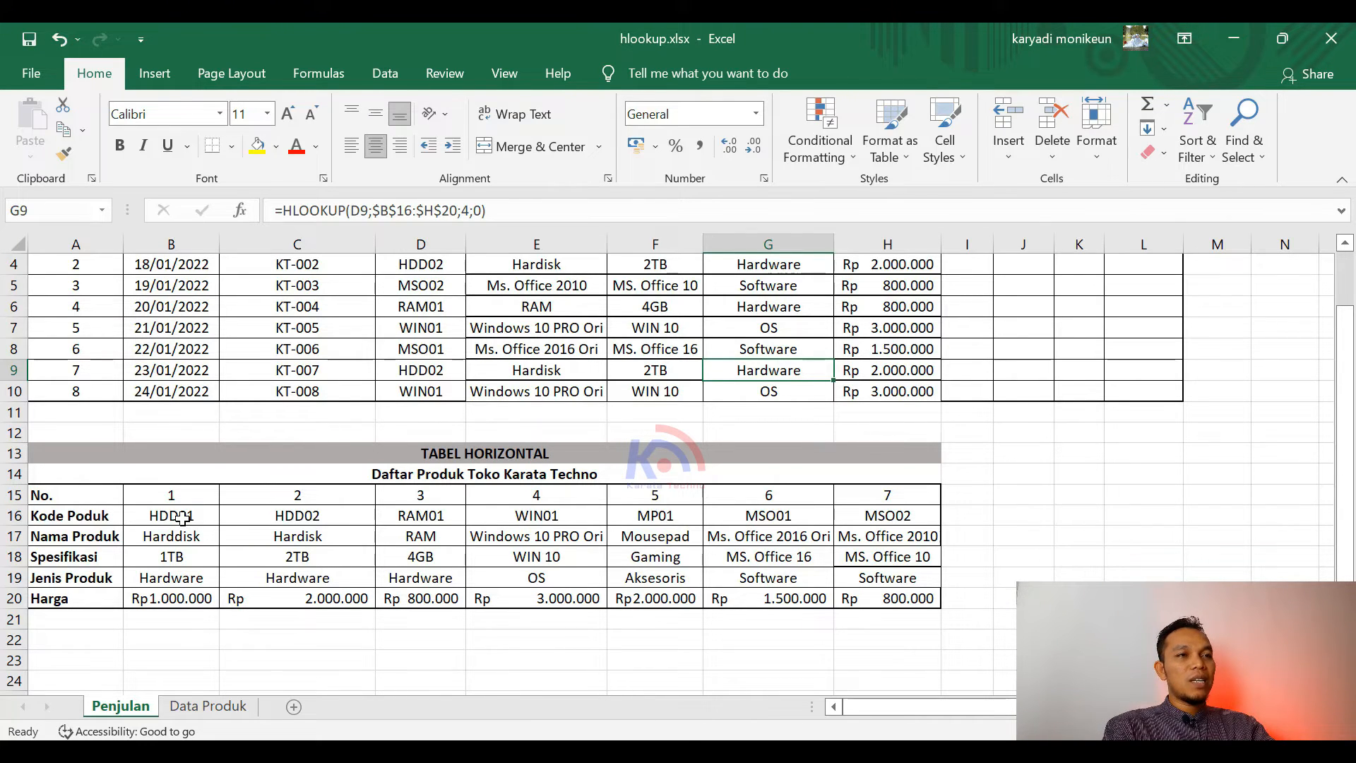
{"action": "scroll", "coordinate": [182, 518], "scroll_direction": "up", "scroll_amount": 1}
{"action": "scroll", "coordinate": [181, 518], "scroll_direction": "down", "scroll_amount": 1}
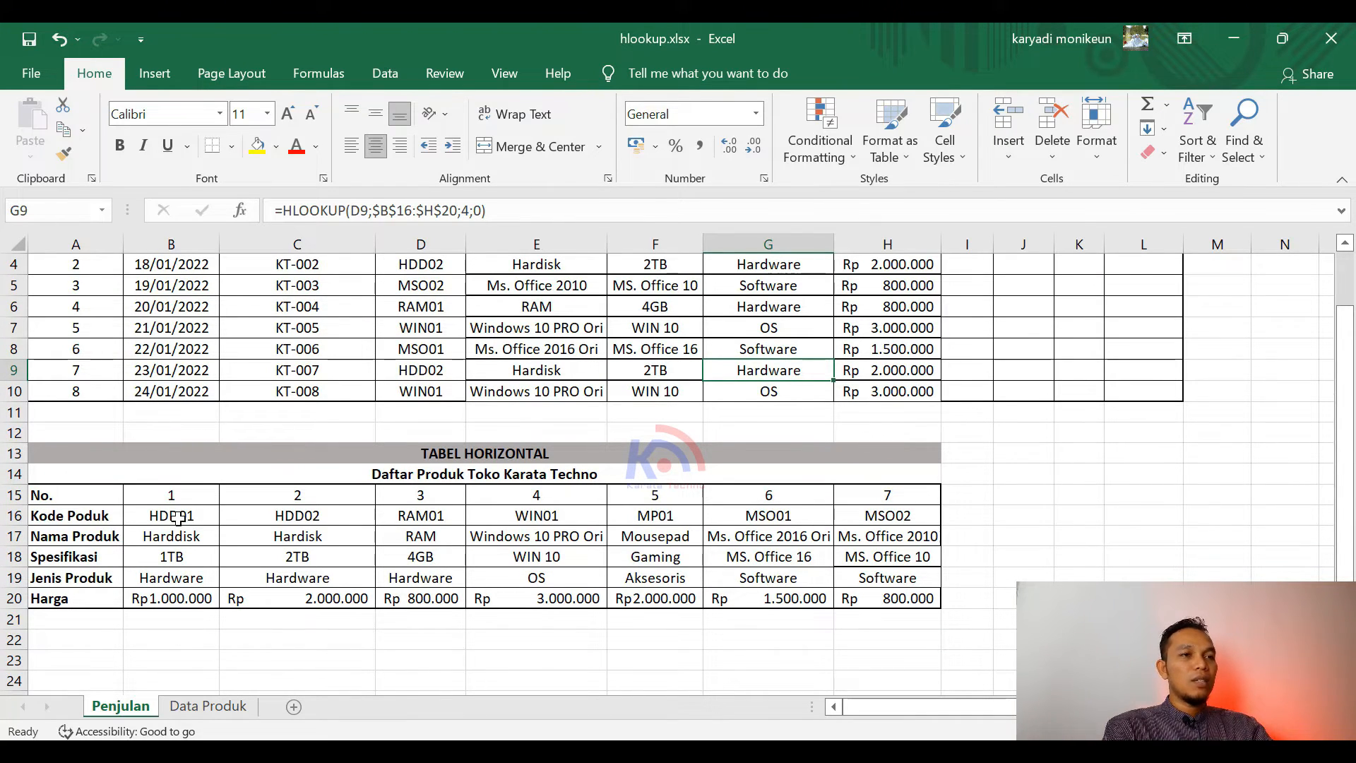
{"action": "scroll", "coordinate": [695, 388], "scroll_direction": "up", "scroll_amount": 1}
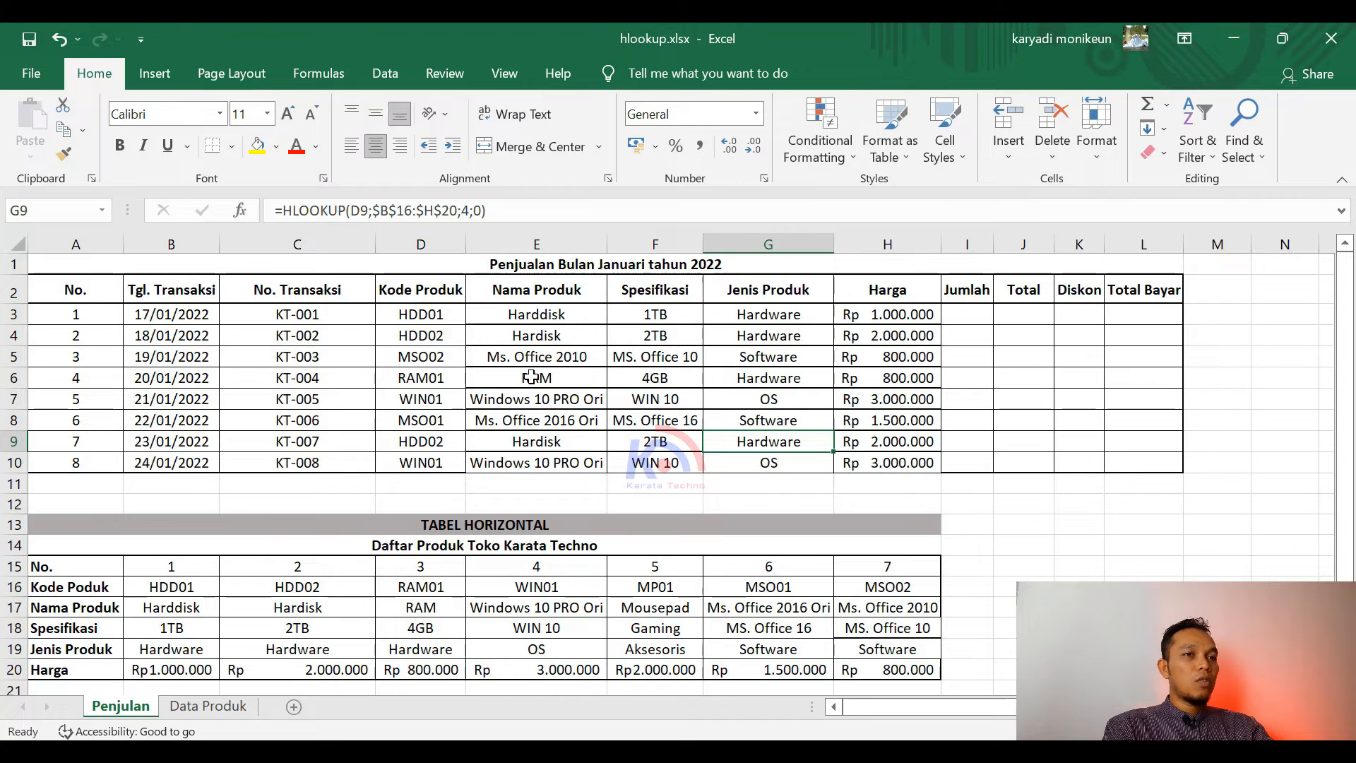
{"action": "scroll", "coordinate": [514, 513], "scroll_direction": "down", "scroll_amount": 1}
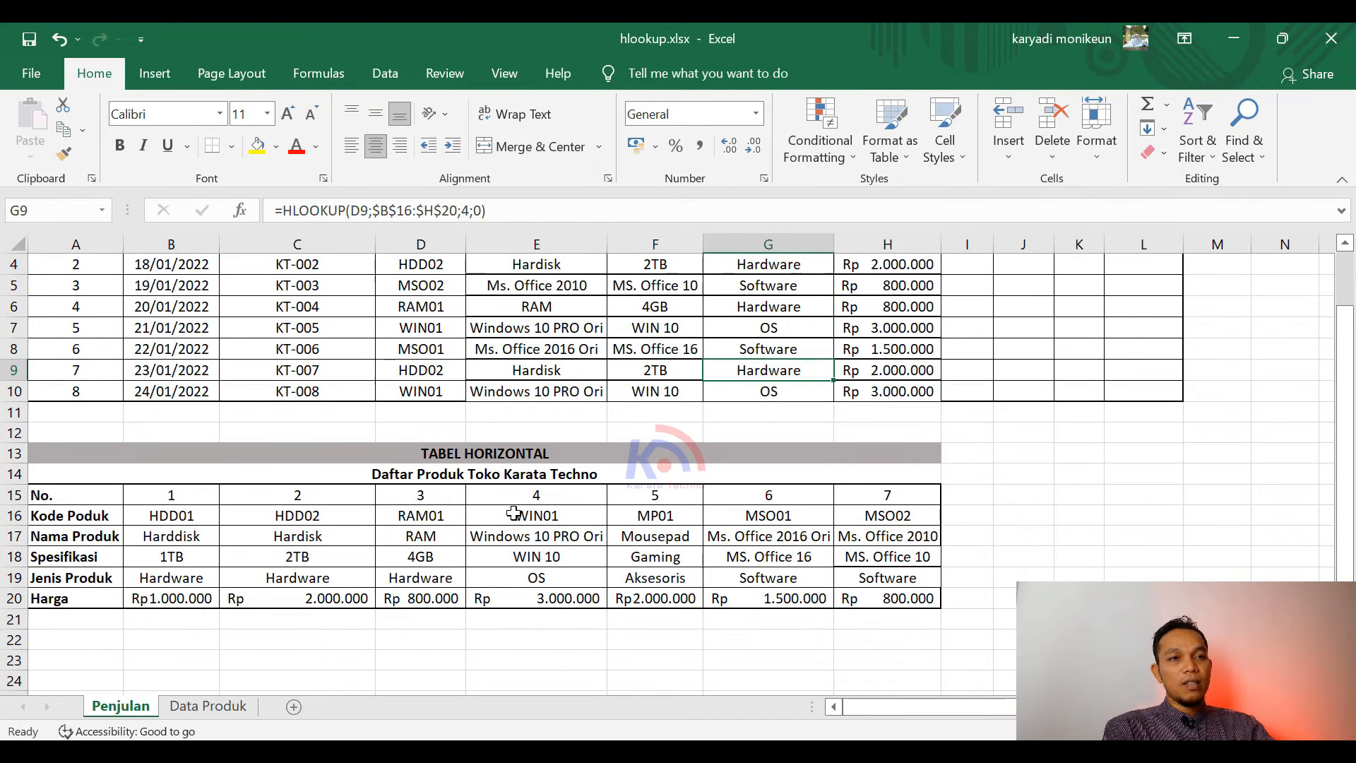
Start a custom sort of the horizontal product data B16:H20 and set its orientation to Sort left to right
{"action": "left_click", "coordinate": [179, 515]}
{"action": "key", "text": "Up"}
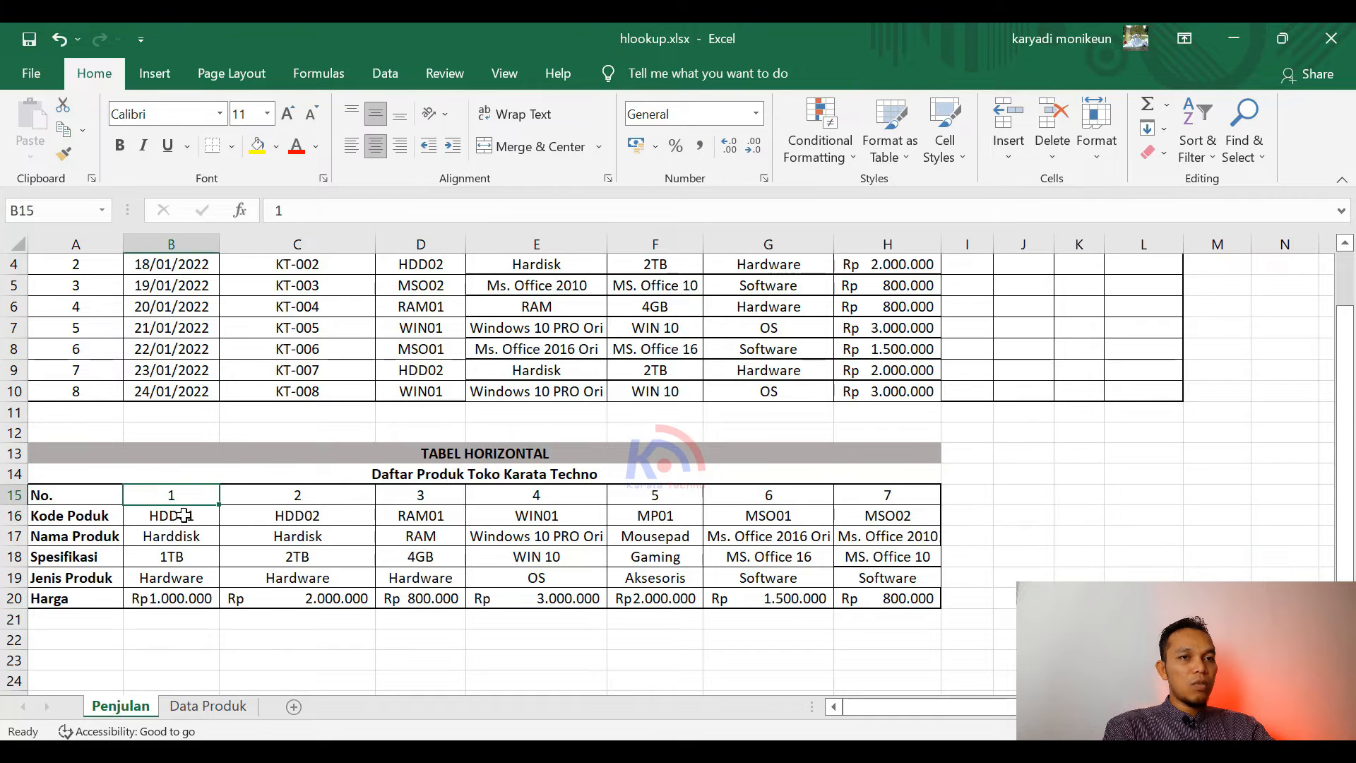
{"action": "mouse_move", "coordinate": [171, 517]}
{"action": "left_mouse_down"}
{"action": "mouse_move", "coordinate": [216, 539]}
{"action": "mouse_move", "coordinate": [622, 597]}
{"action": "mouse_move", "coordinate": [892, 603]}
{"action": "left_mouse_up"}
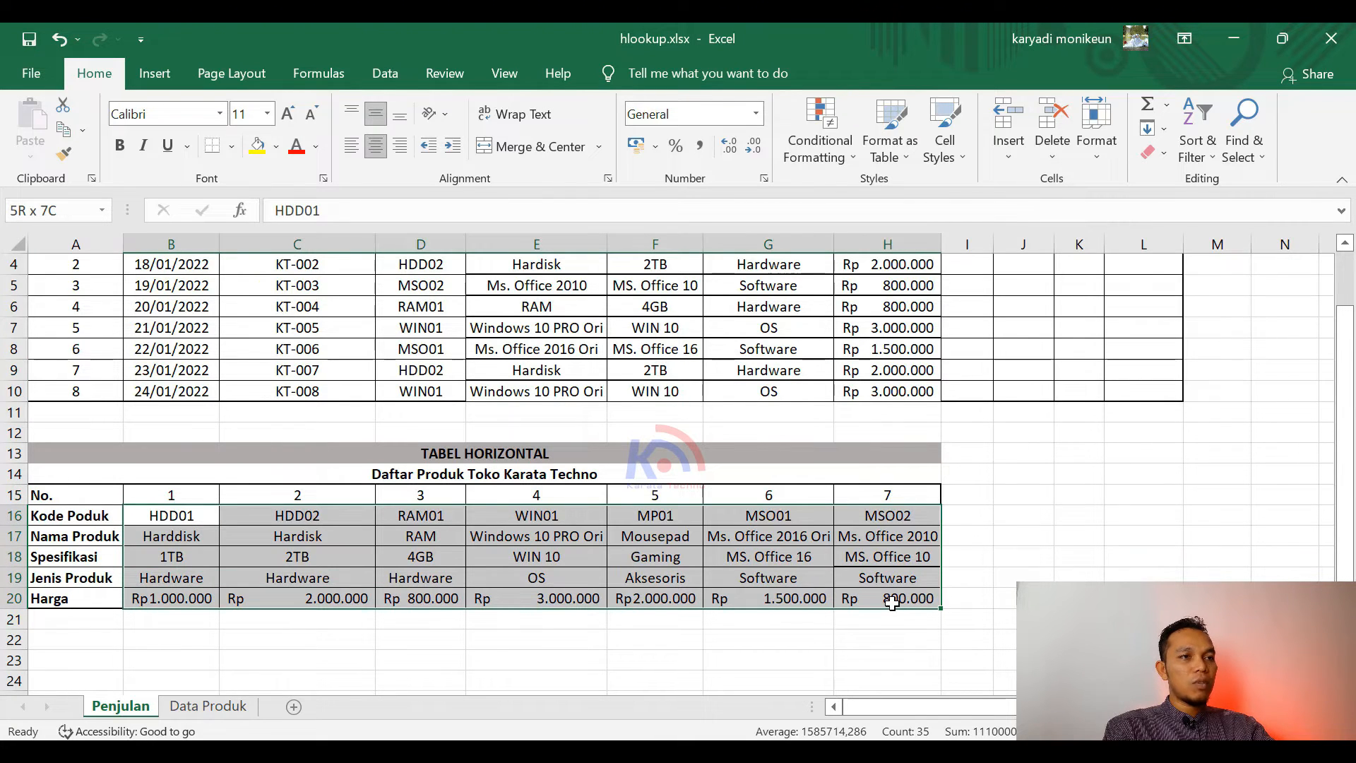
{"action": "left_click", "coordinate": [385, 74]}
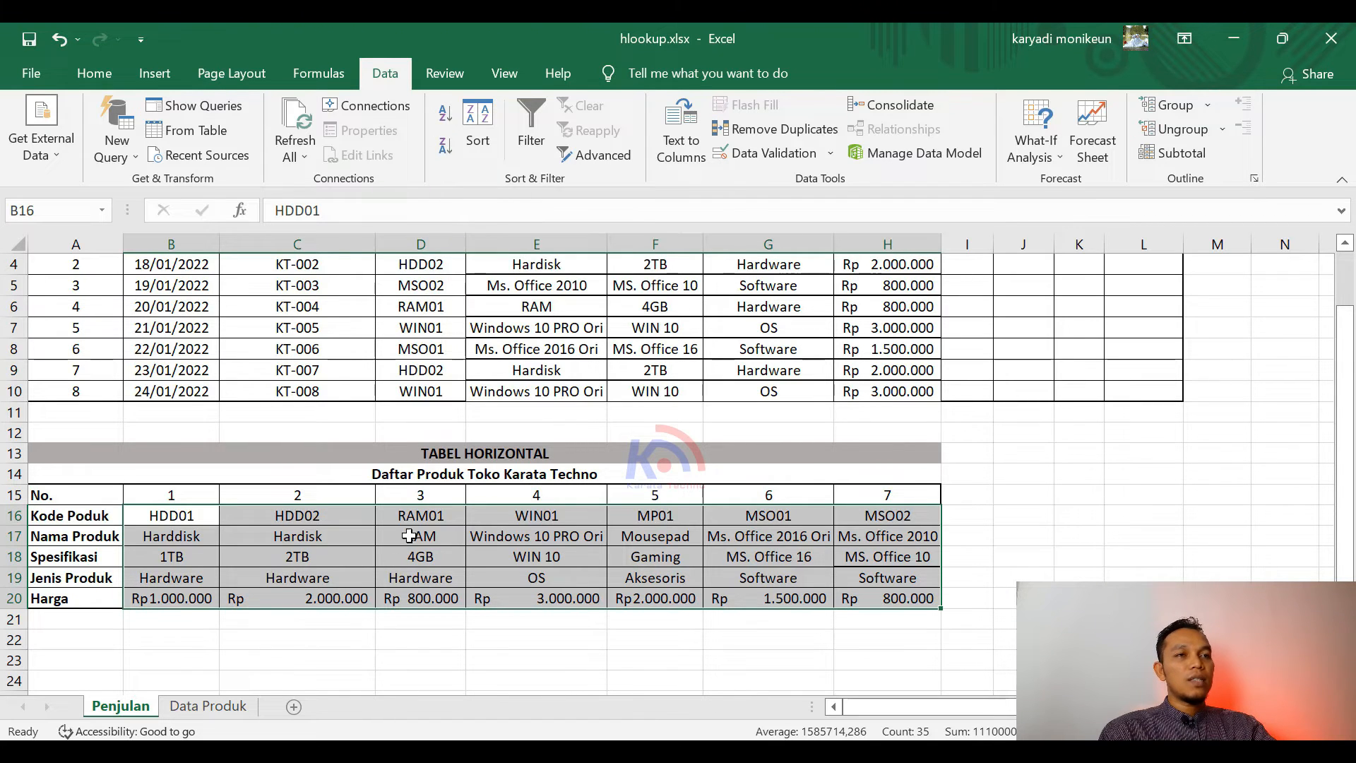
{"action": "left_click", "coordinate": [469, 152]}
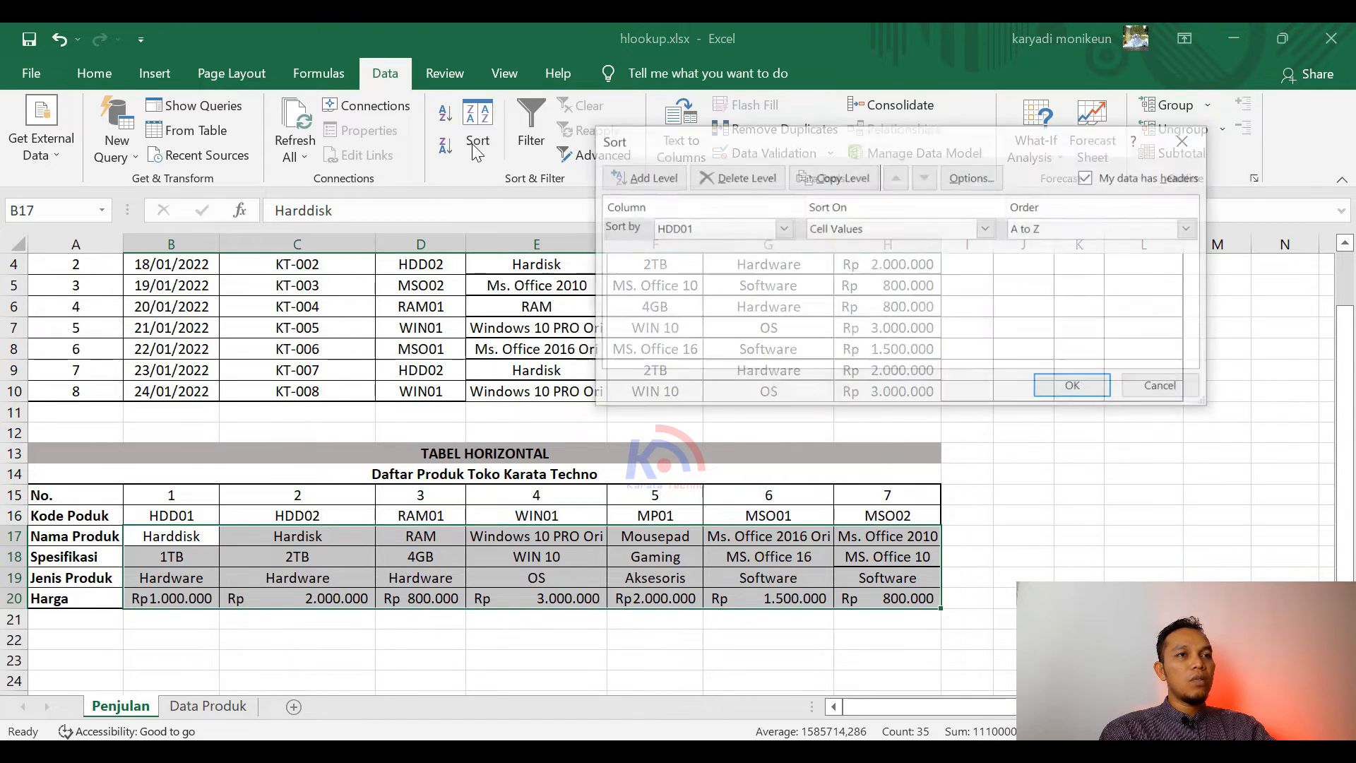
{"action": "left_click", "coordinate": [973, 178]}
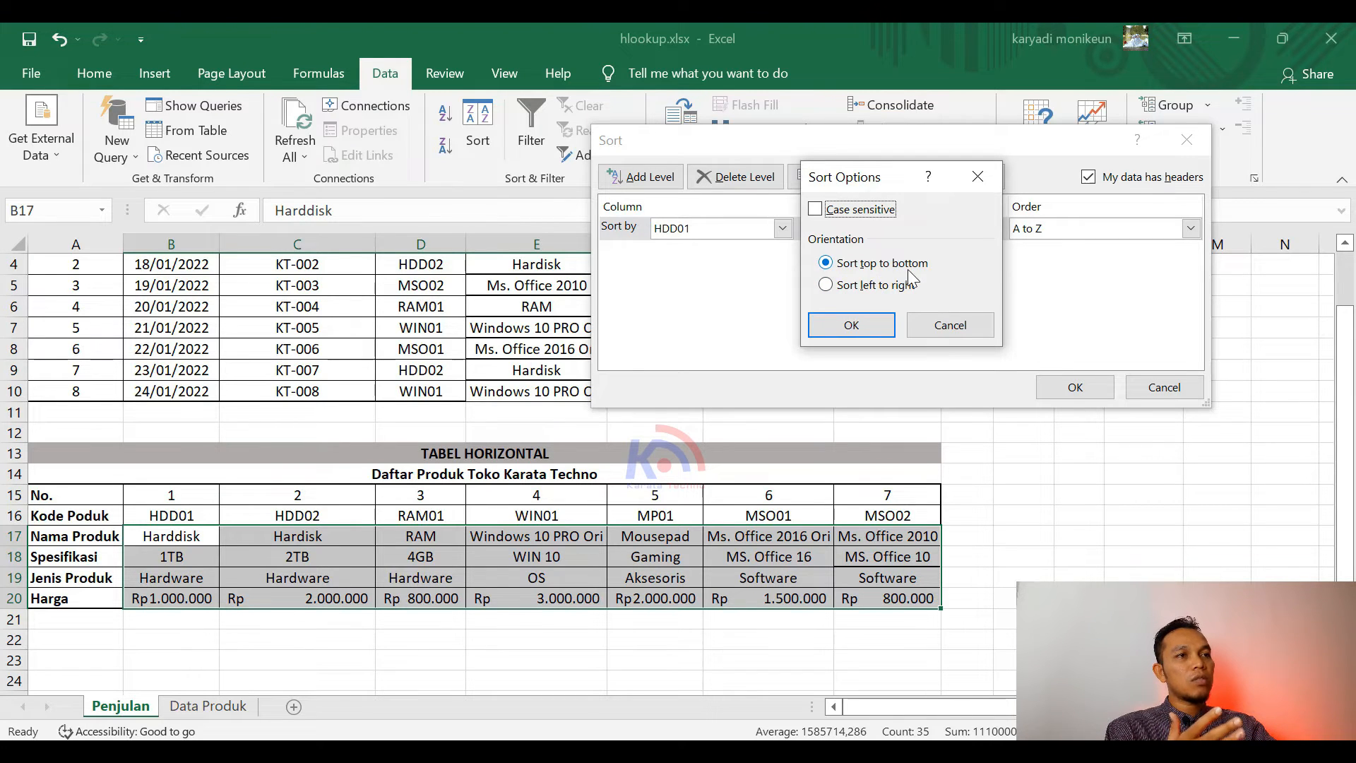
{"action": "left_click", "coordinate": [836, 285]}
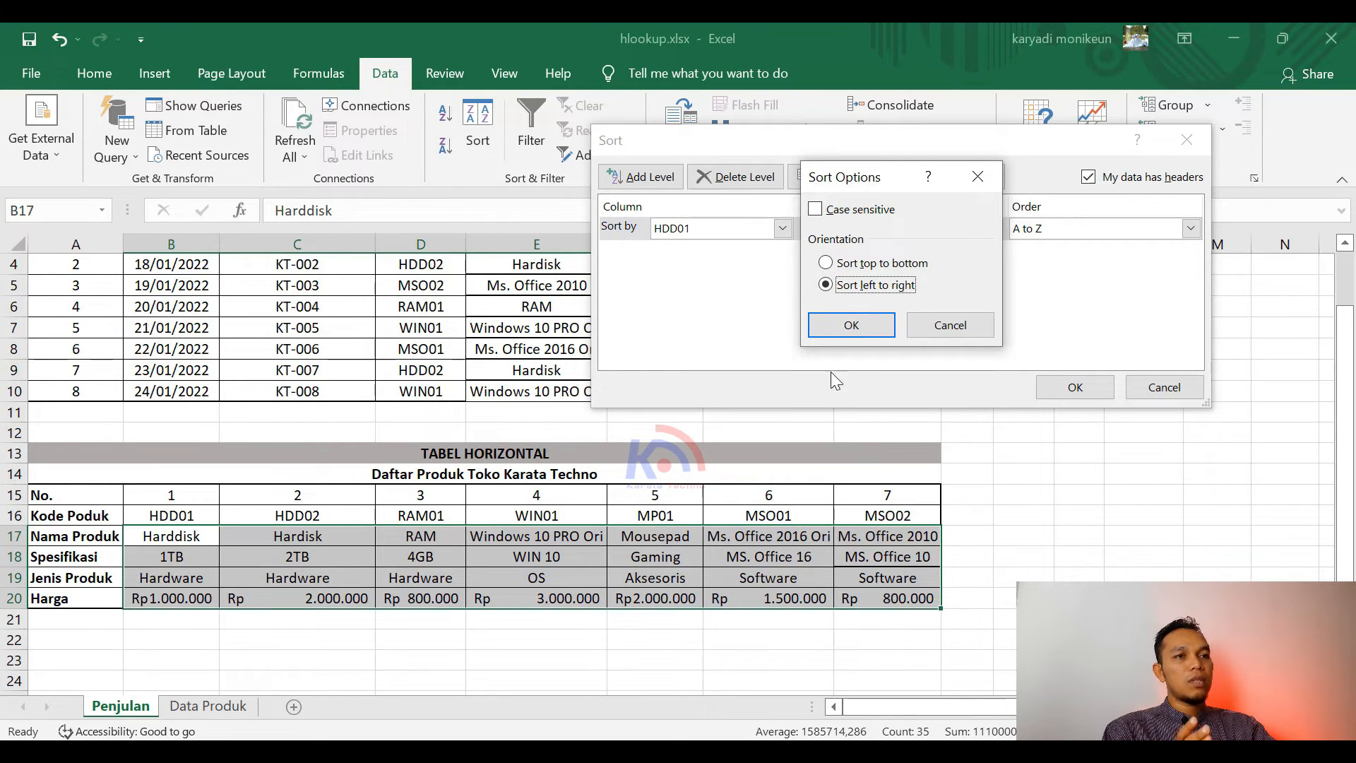
{"action": "left_click", "coordinate": [851, 326]}
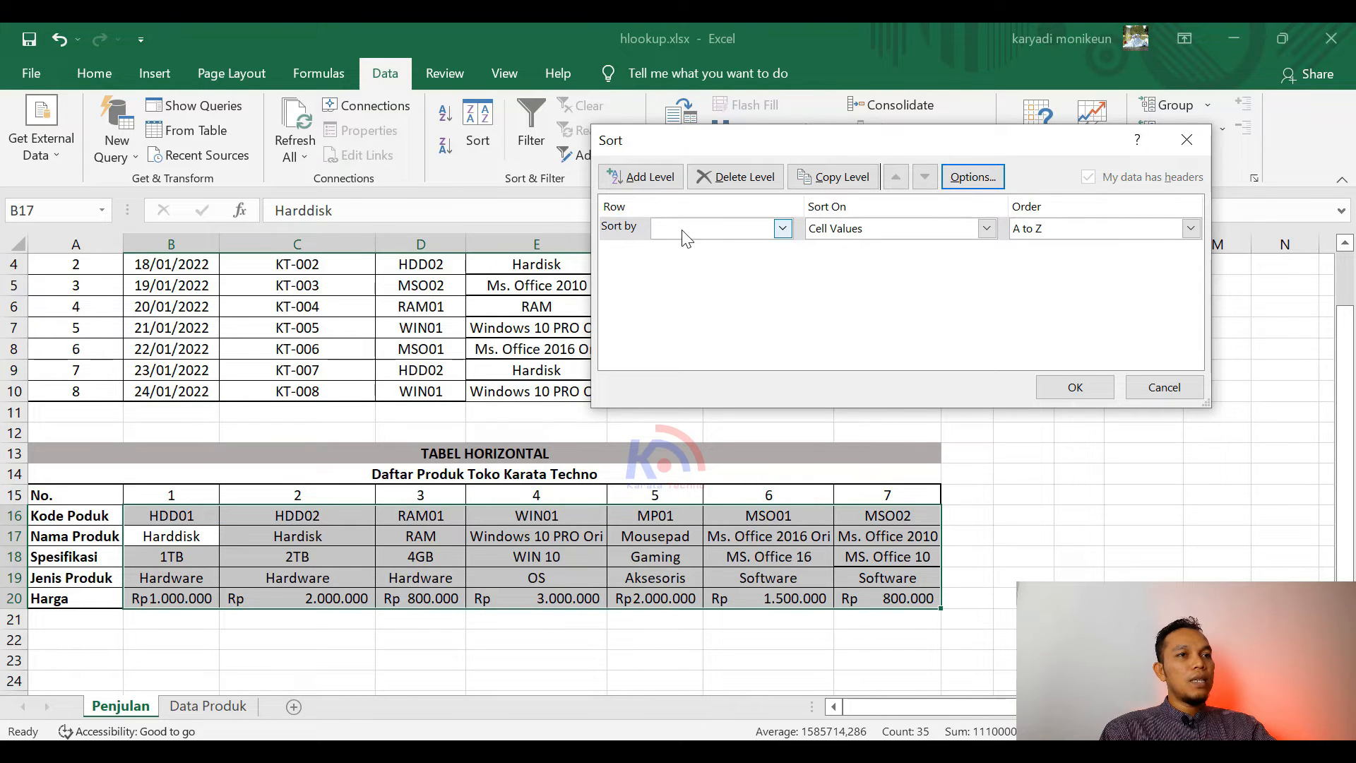
Sort the horizontal product table by Row 16 on Cell Values in A to Z order
{"action": "left_click", "coordinate": [783, 230]}
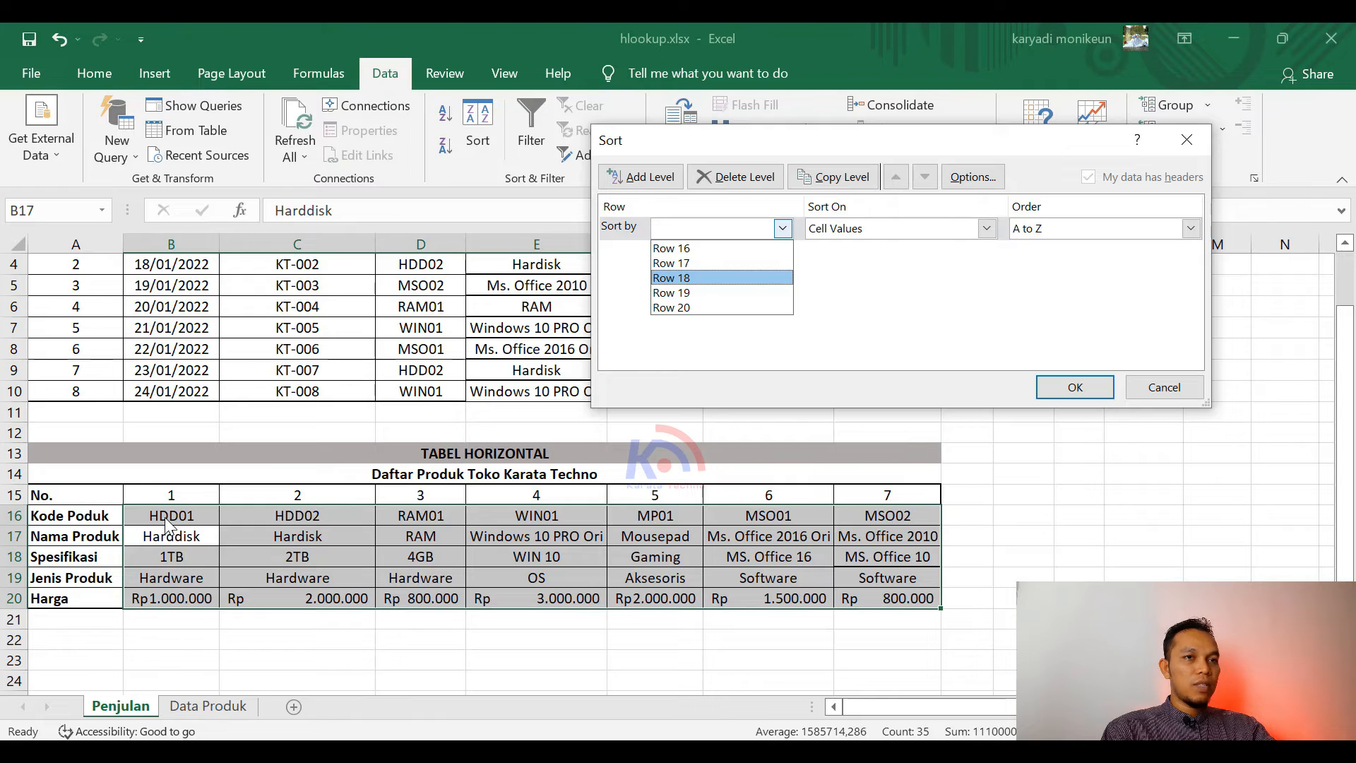
{"action": "left_click", "coordinate": [689, 249]}
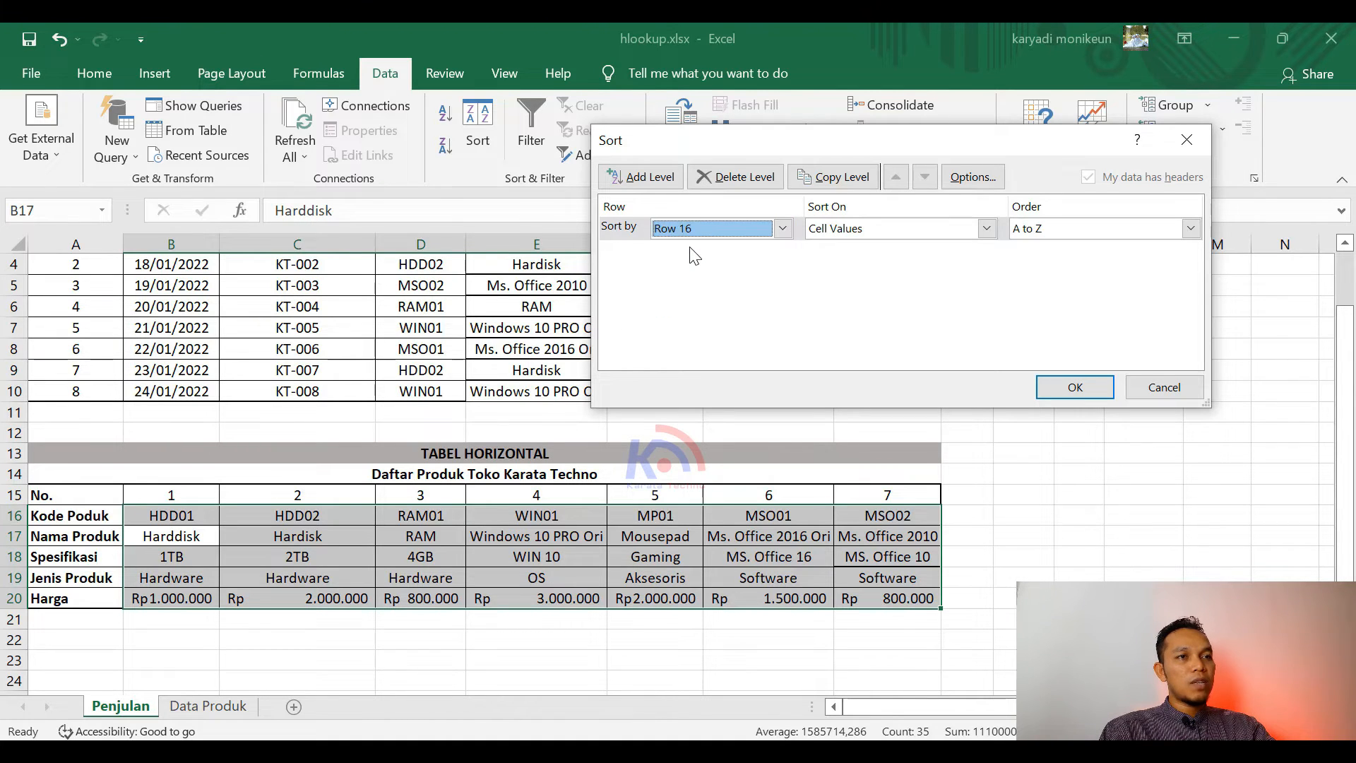
{"action": "left_click", "coordinate": [890, 228]}
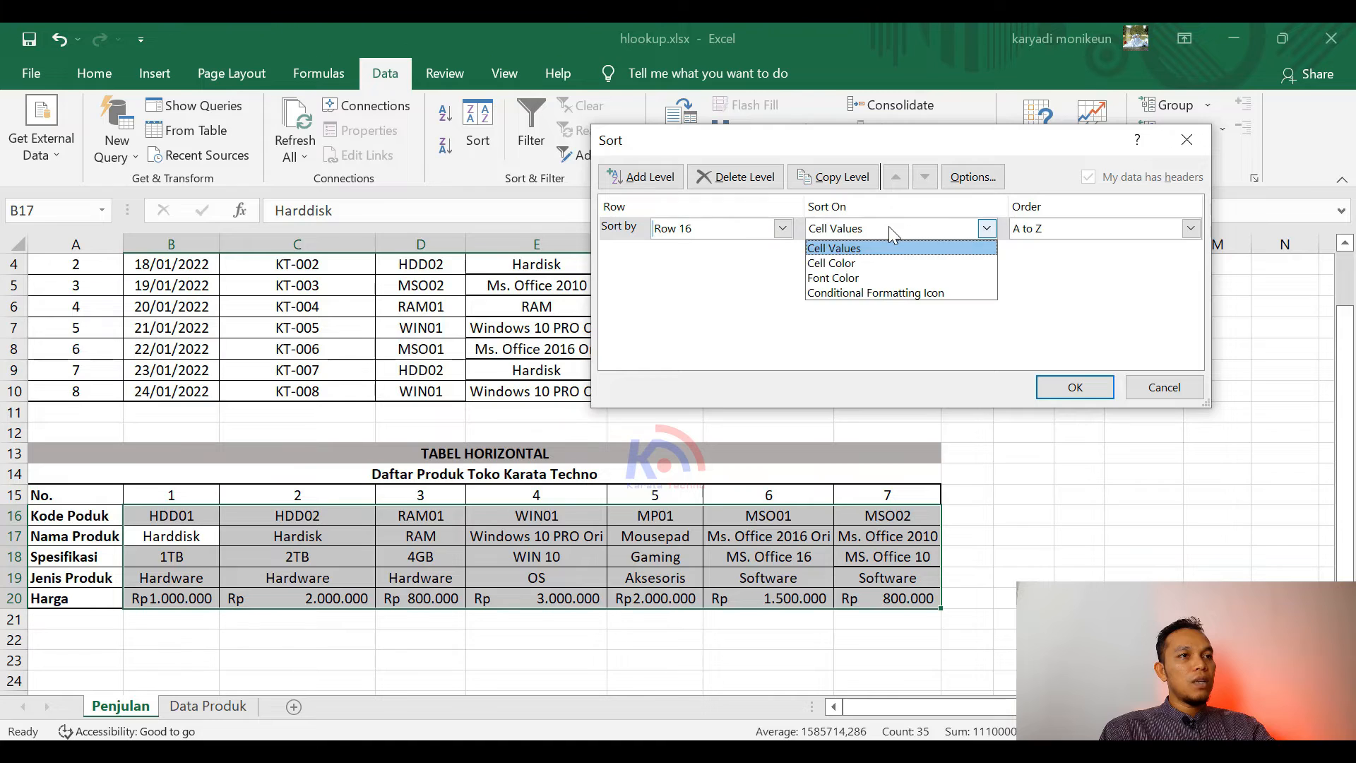
{"action": "double_click", "coordinate": [869, 228]}
{"action": "left_click", "coordinate": [869, 228]}
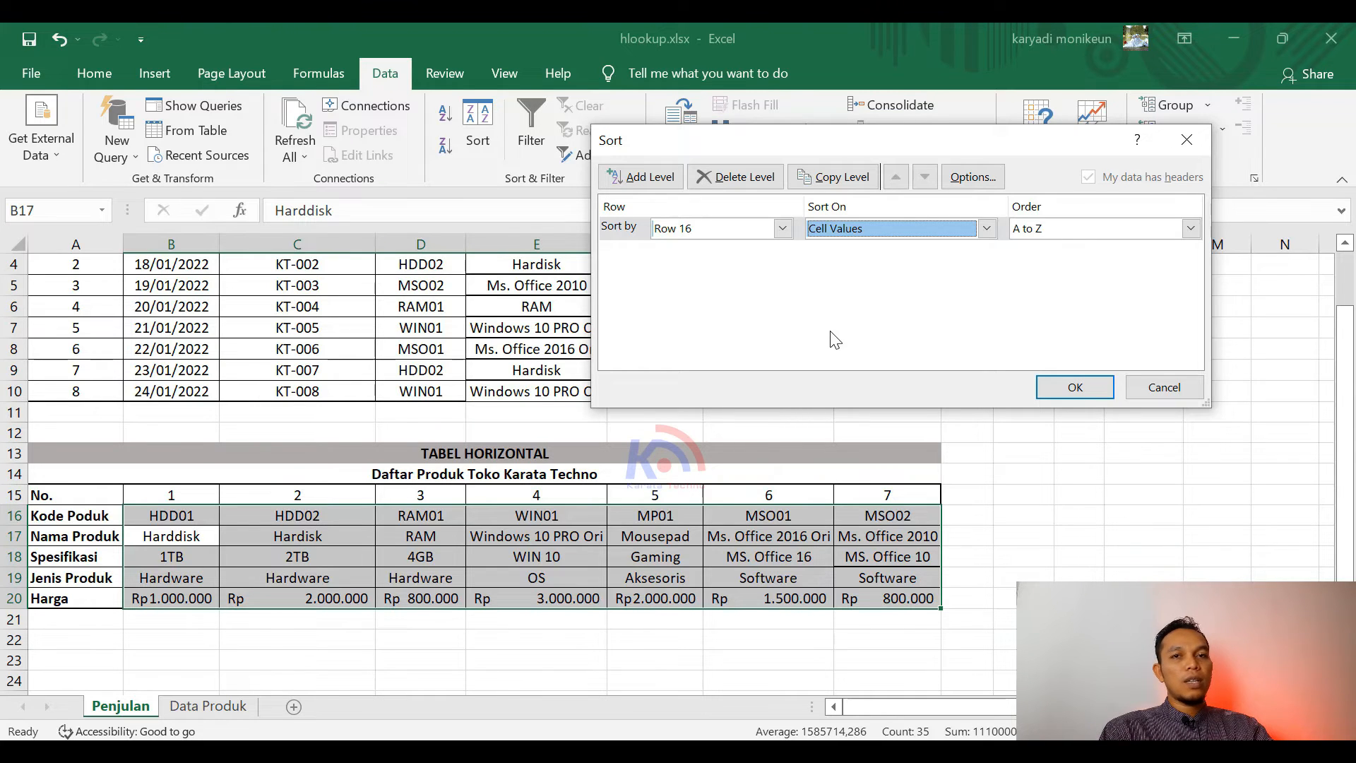
{"action": "left_click", "coordinate": [889, 228]}
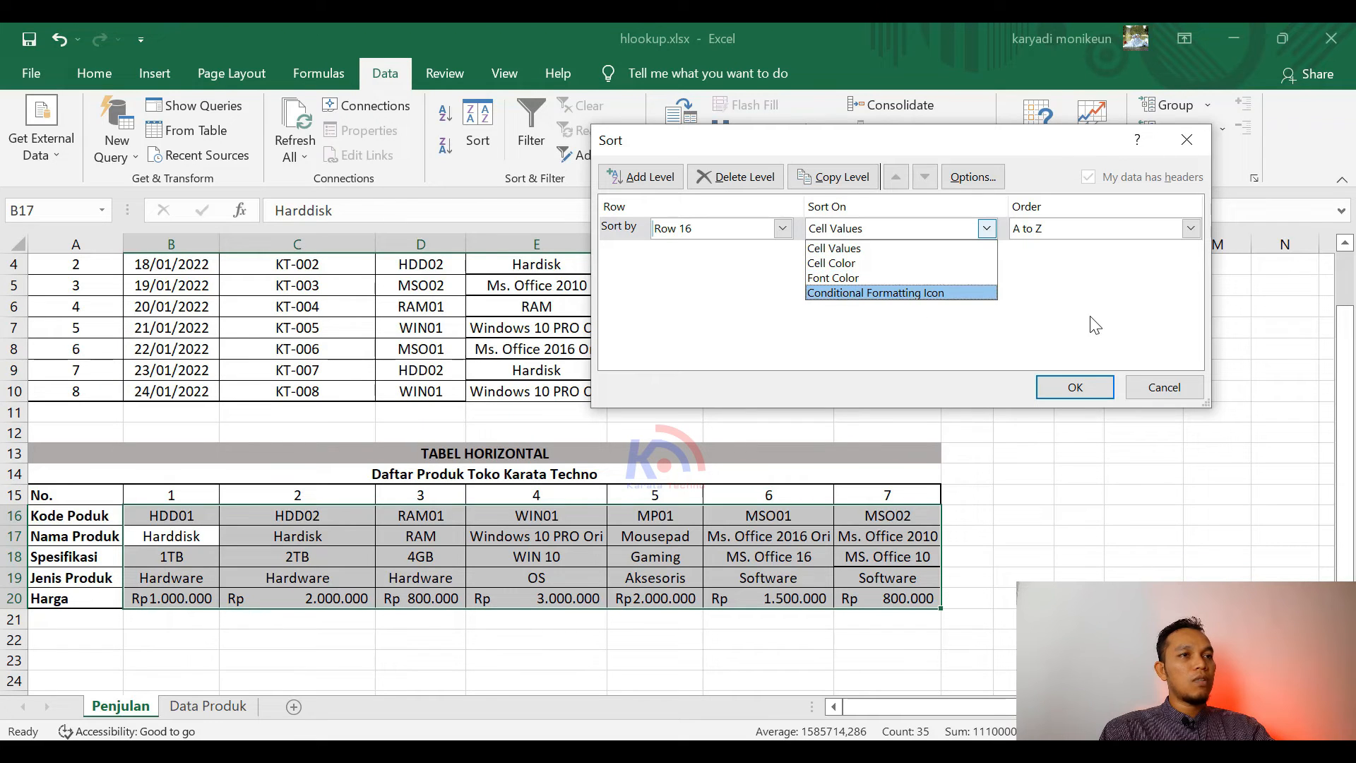
{"action": "left_click", "coordinate": [1080, 299]}
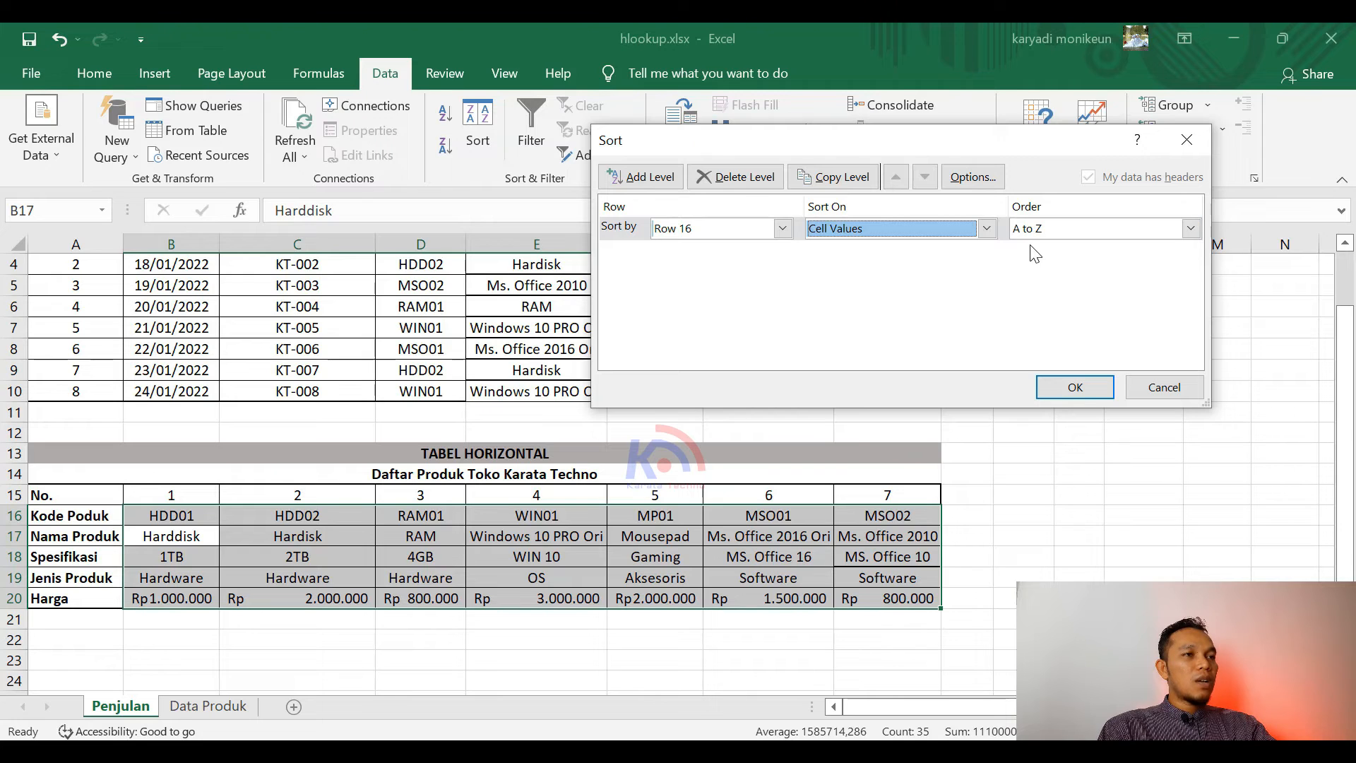
{"action": "left_click", "coordinate": [1076, 388]}
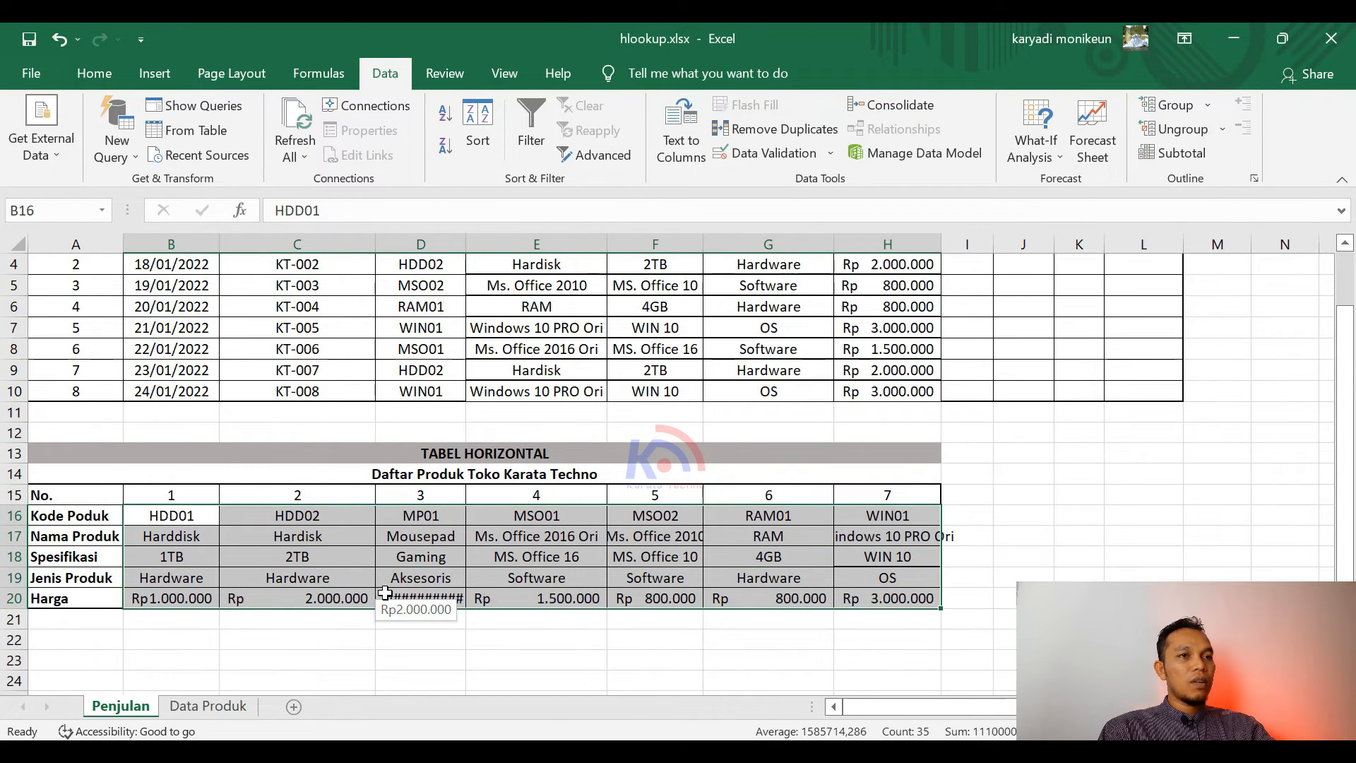
Undo and redo the sort of the horizontal product table
{"action": "key", "text": "ctrl+z"}
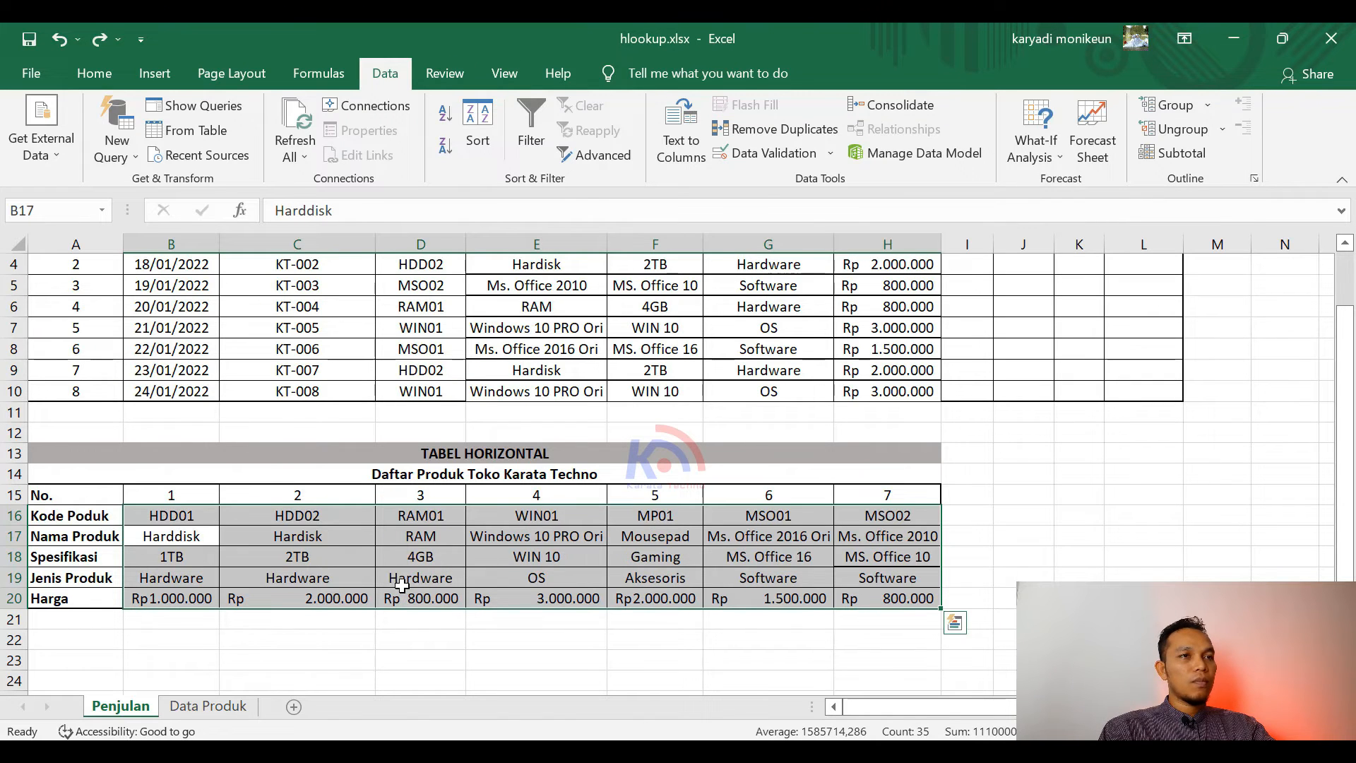
{"action": "key", "text": "ctrl+y"}
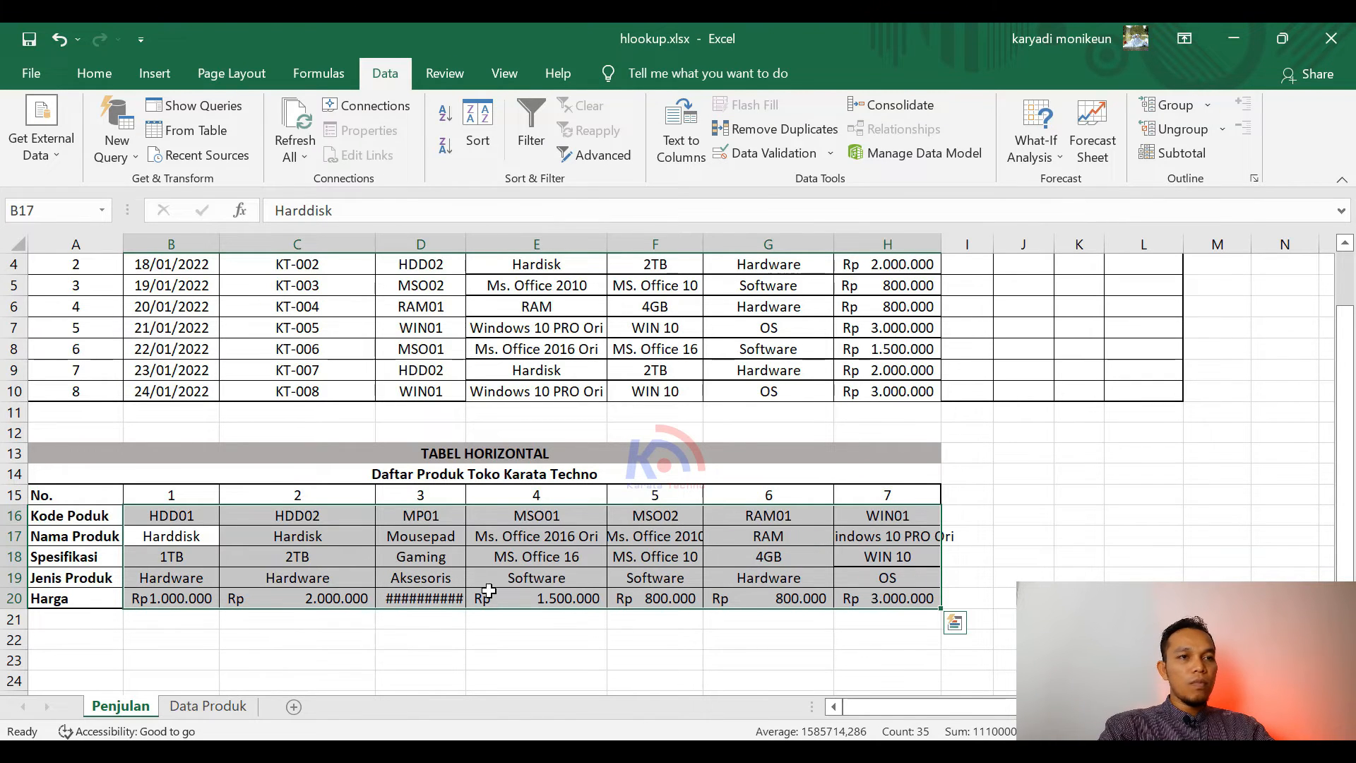
Autofit the widths of columns D and H to the contents of the sorted product table
{"action": "left_click", "coordinate": [443, 601]}
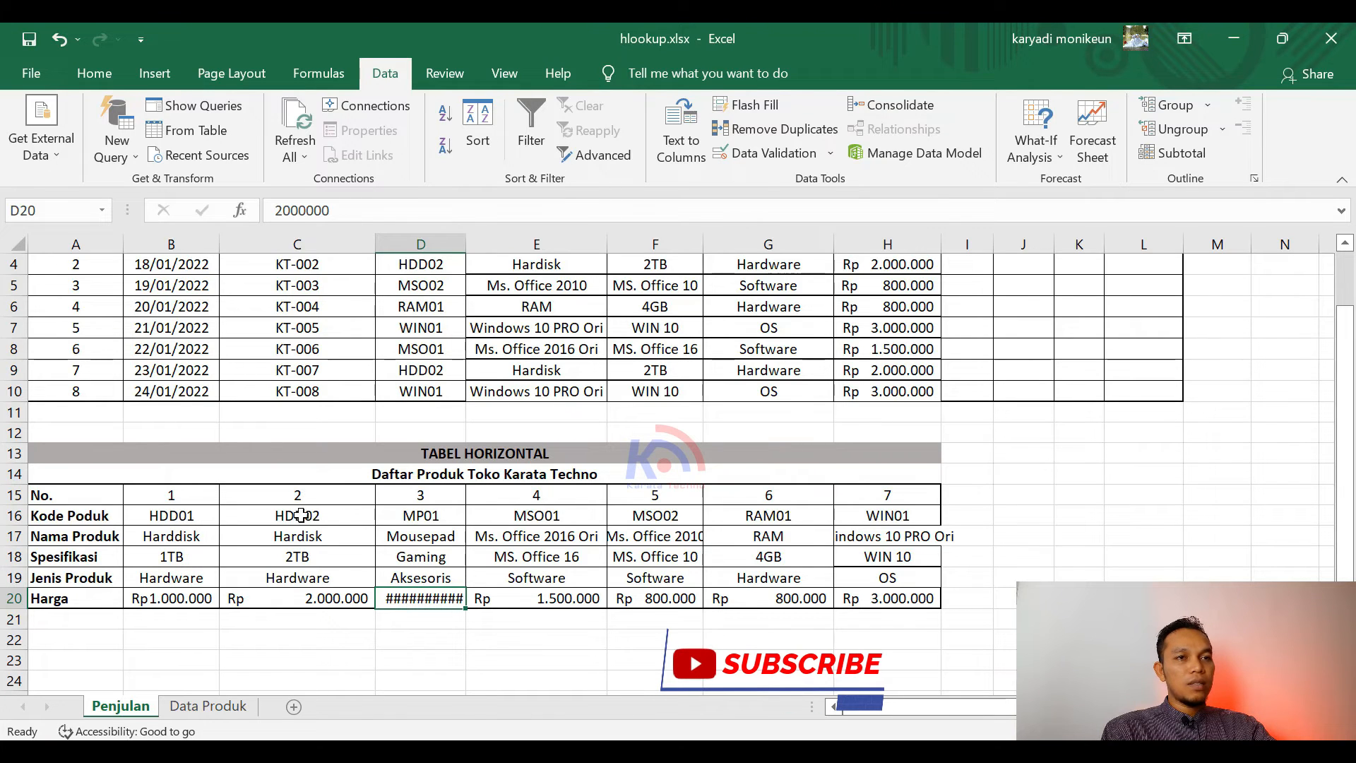
{"action": "double_click", "coordinate": [466, 245]}
{"action": "left_click", "coordinate": [1001, 596]}
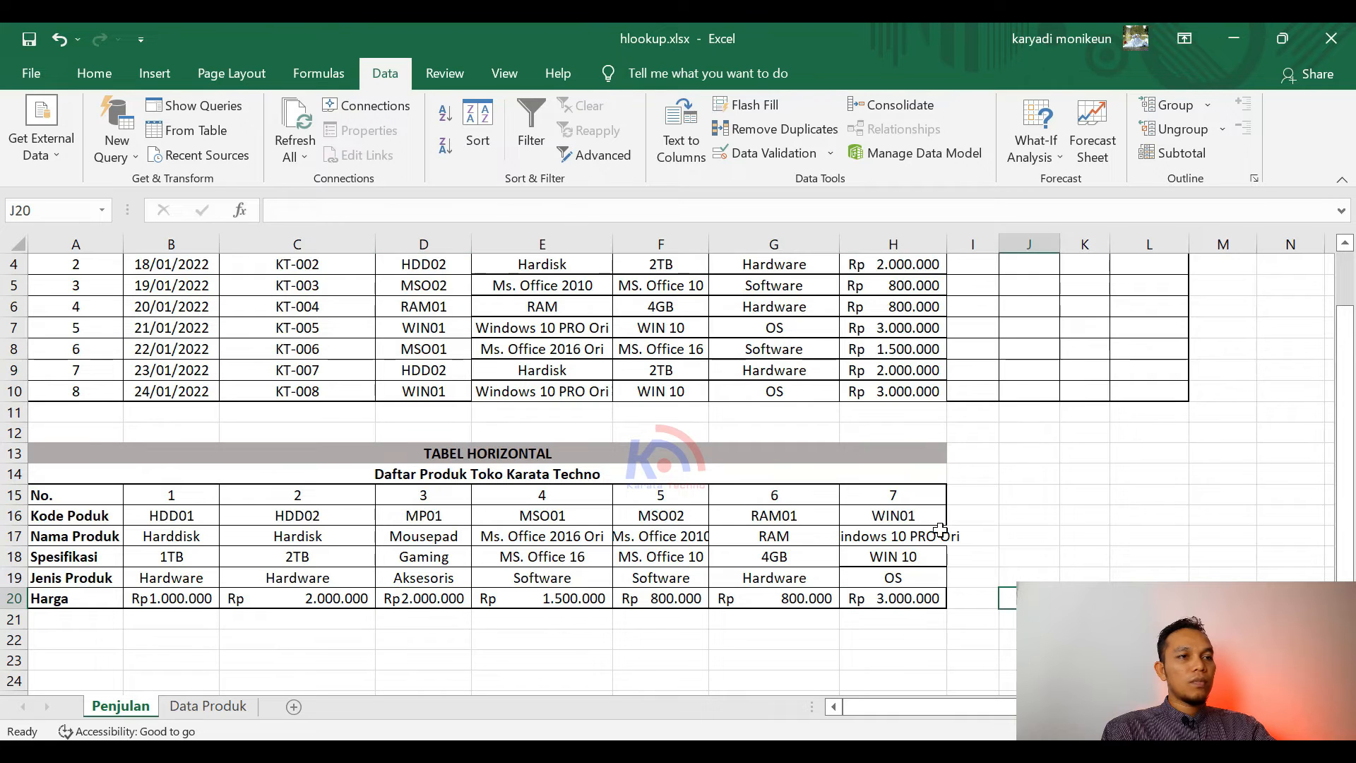
{"action": "double_click", "coordinate": [946, 243]}
{"action": "left_click", "coordinate": [1064, 516]}
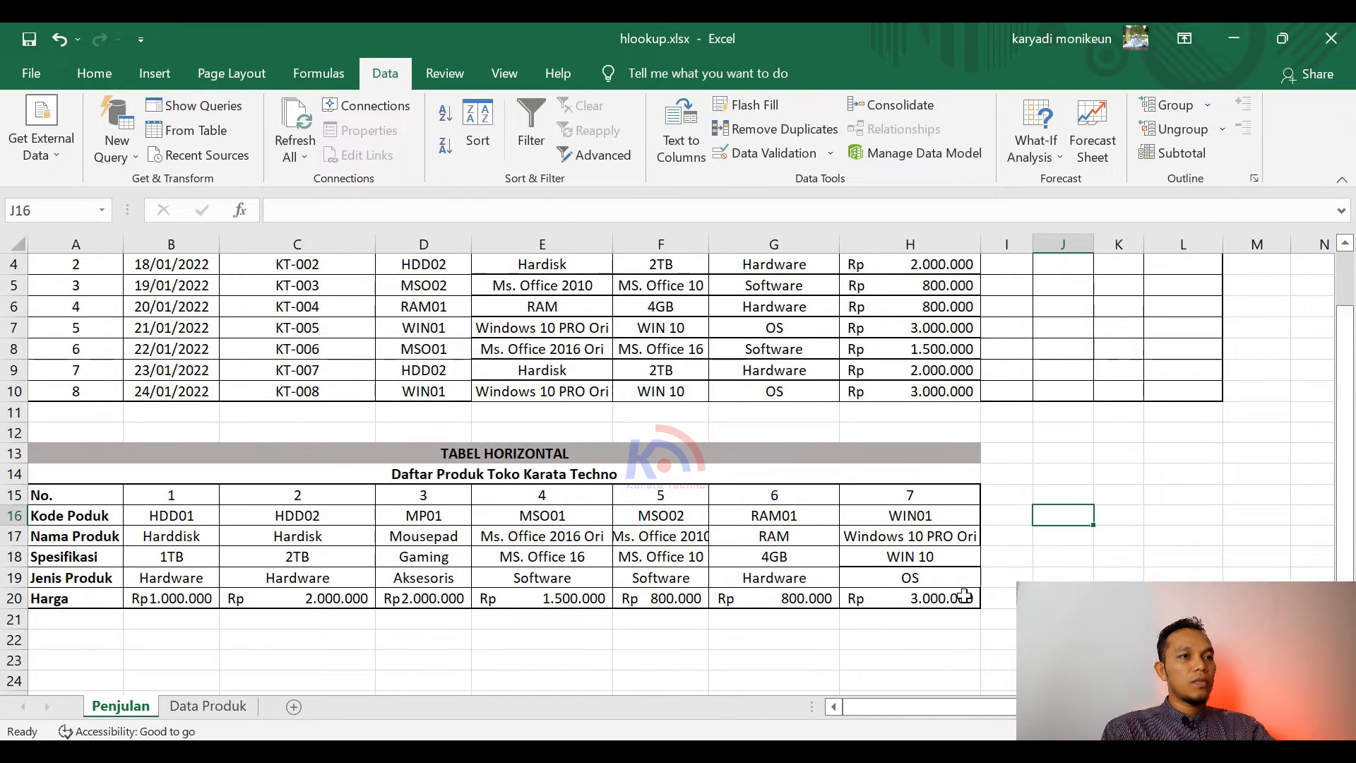
Review the lookup results in E3:H10 and the empty Jumlah, Total, Diskon and Total Bayar columns beside them
{"action": "scroll", "coordinate": [792, 473], "scroll_direction": "up", "scroll_amount": 1}
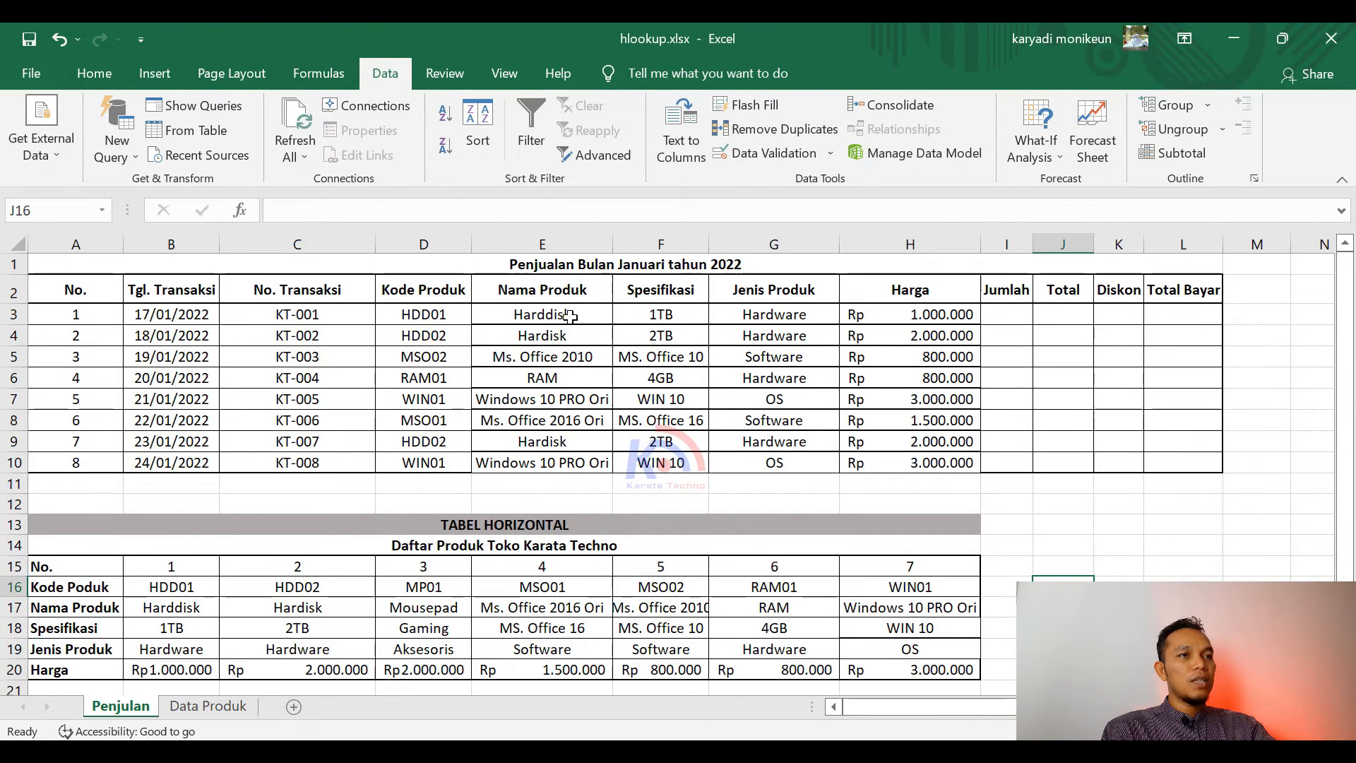
{"action": "left_click_drag", "start_coordinate": [562, 314], "coordinate": [937, 459]}
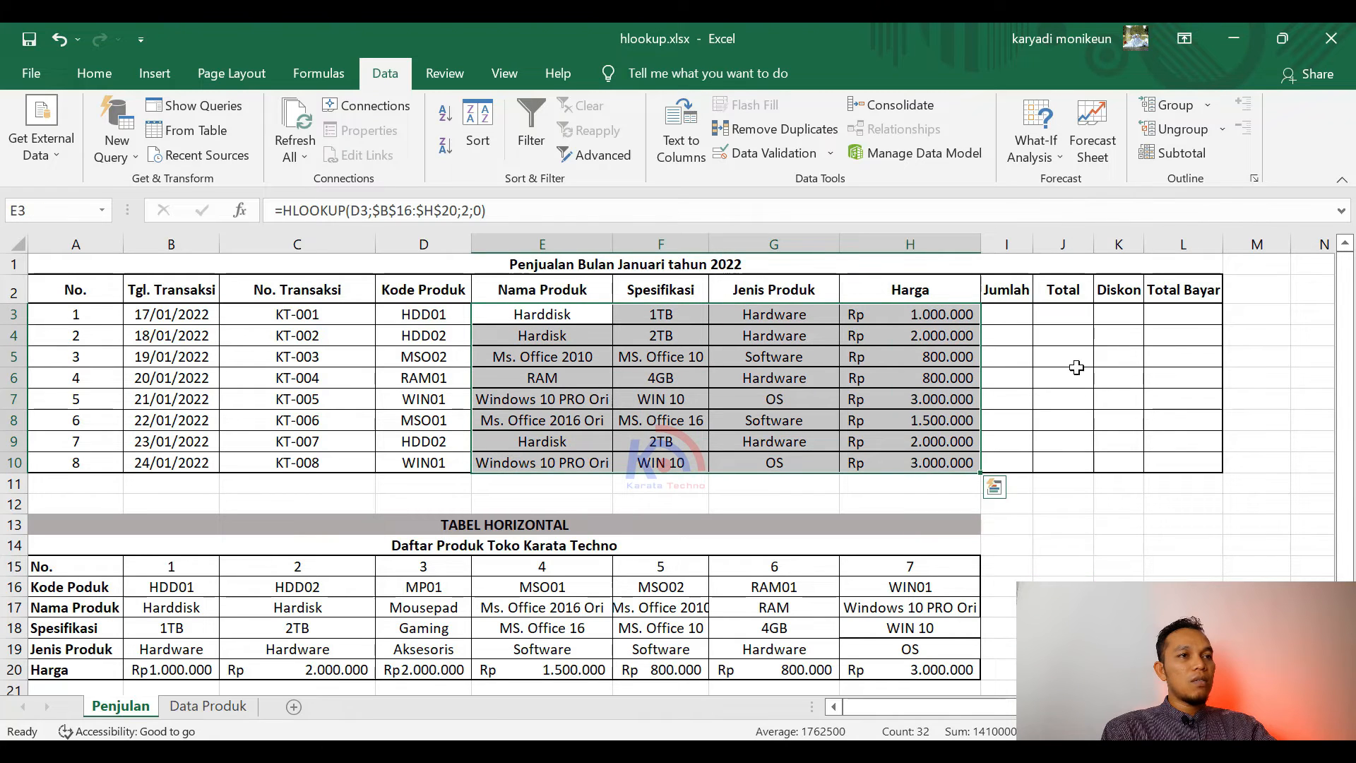
{"action": "left_click", "coordinate": [1111, 381]}
{"action": "left_click", "coordinate": [1193, 382]}
{"action": "left_click", "coordinate": [1121, 381]}
{"action": "left_click", "coordinate": [1068, 380]}
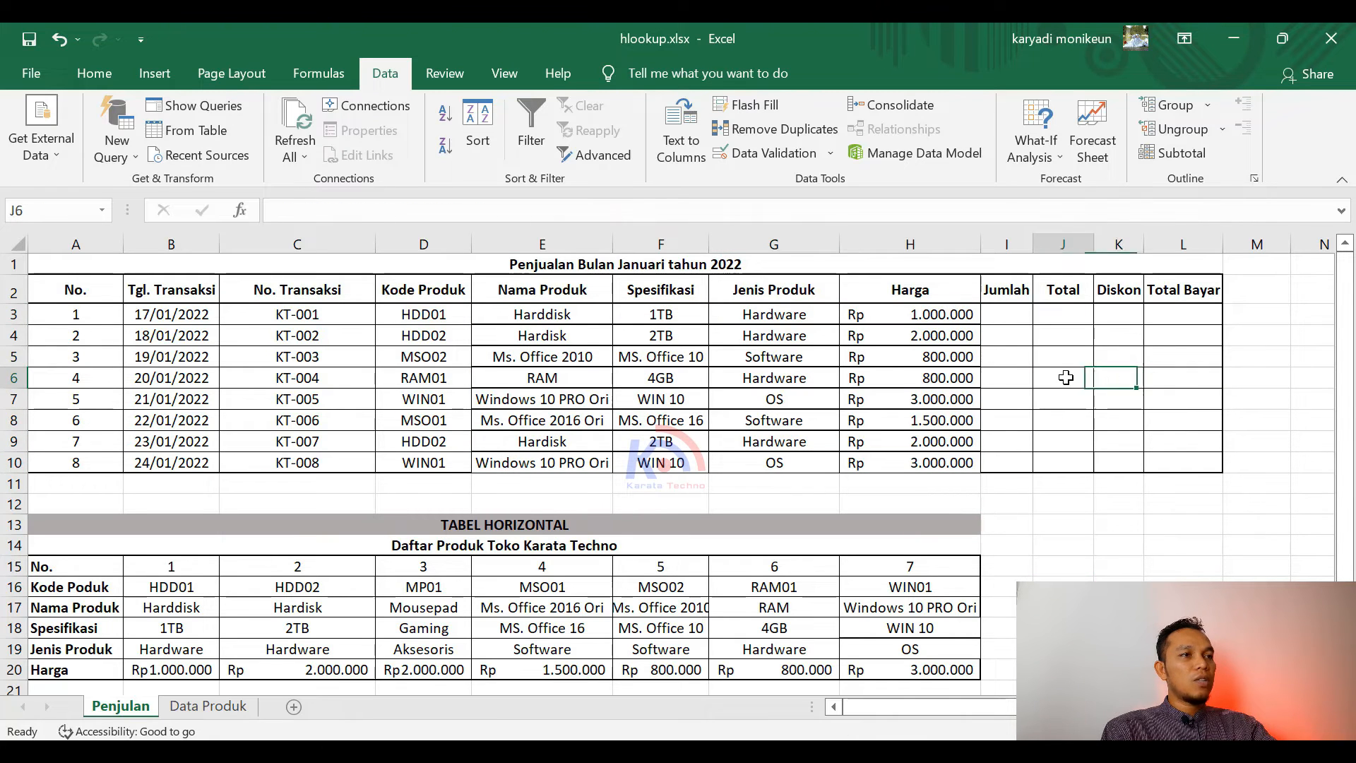
{"action": "left_click", "coordinate": [1014, 380]}
{"action": "left_click", "coordinate": [1059, 382]}
{"action": "left_click", "coordinate": [1011, 312]}
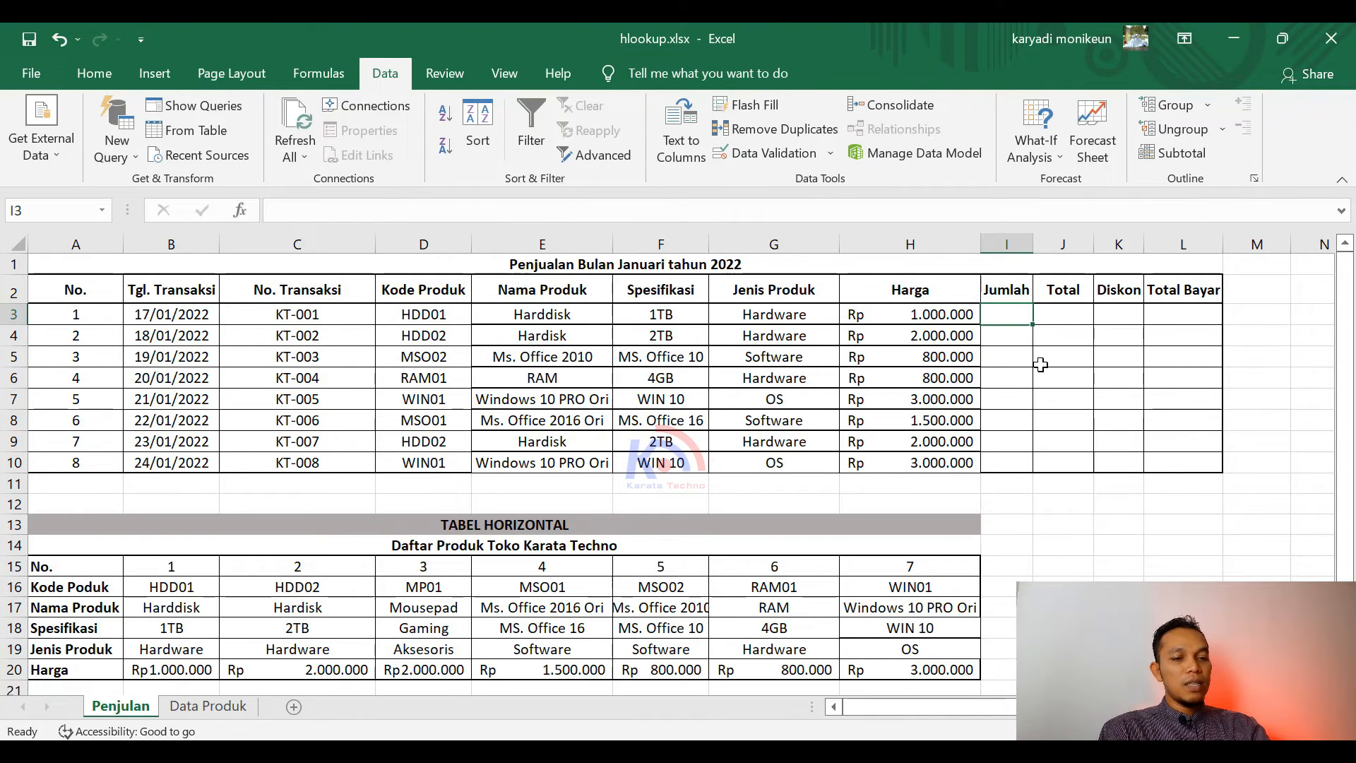
{"action": "type", "text": "="}
{"action": "key", "text": "BackSpace"}
{"action": "key", "text": "Right"}
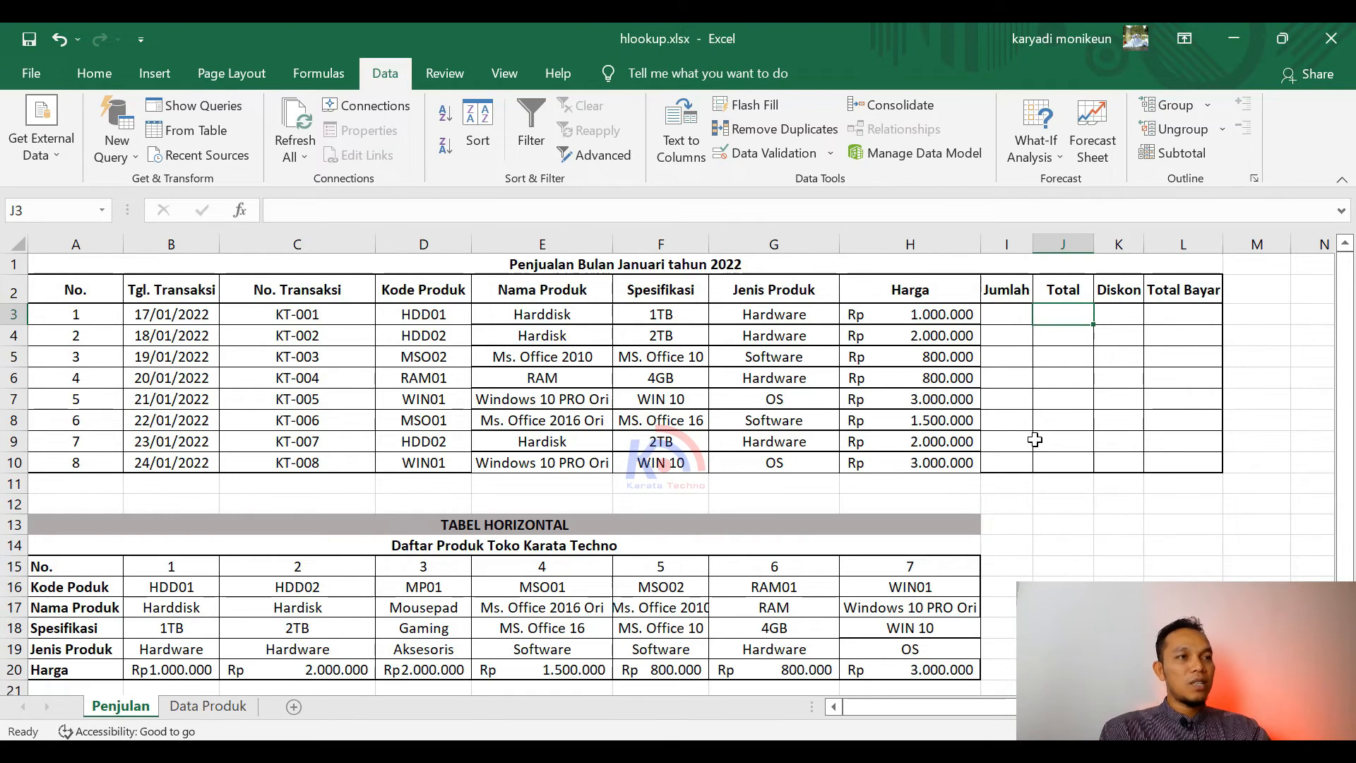
Enter the Jumlah quantities 5, 3, 2, 1, 4, 6, 6 and 2 in cells I3 to I10
{"action": "left_click", "coordinate": [1023, 320]}
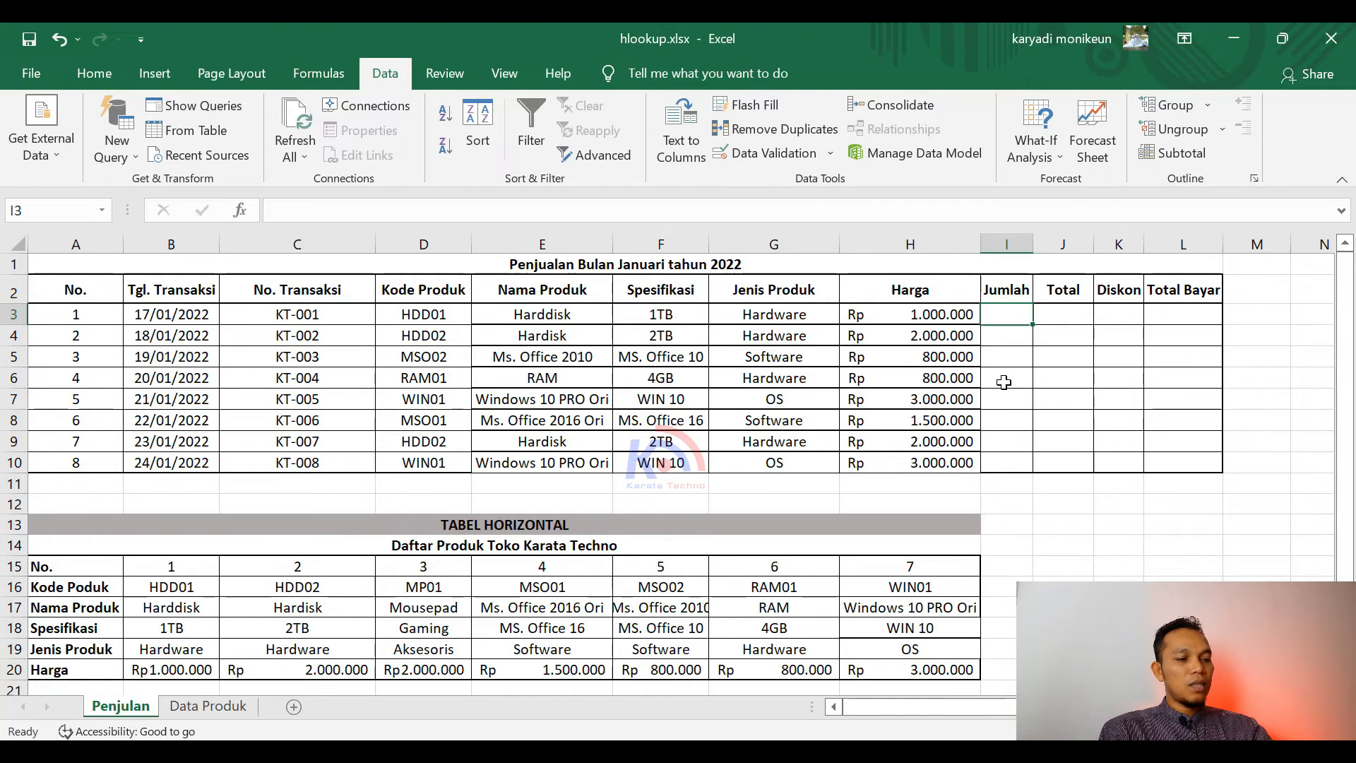
{"action": "type", "text": "5"}
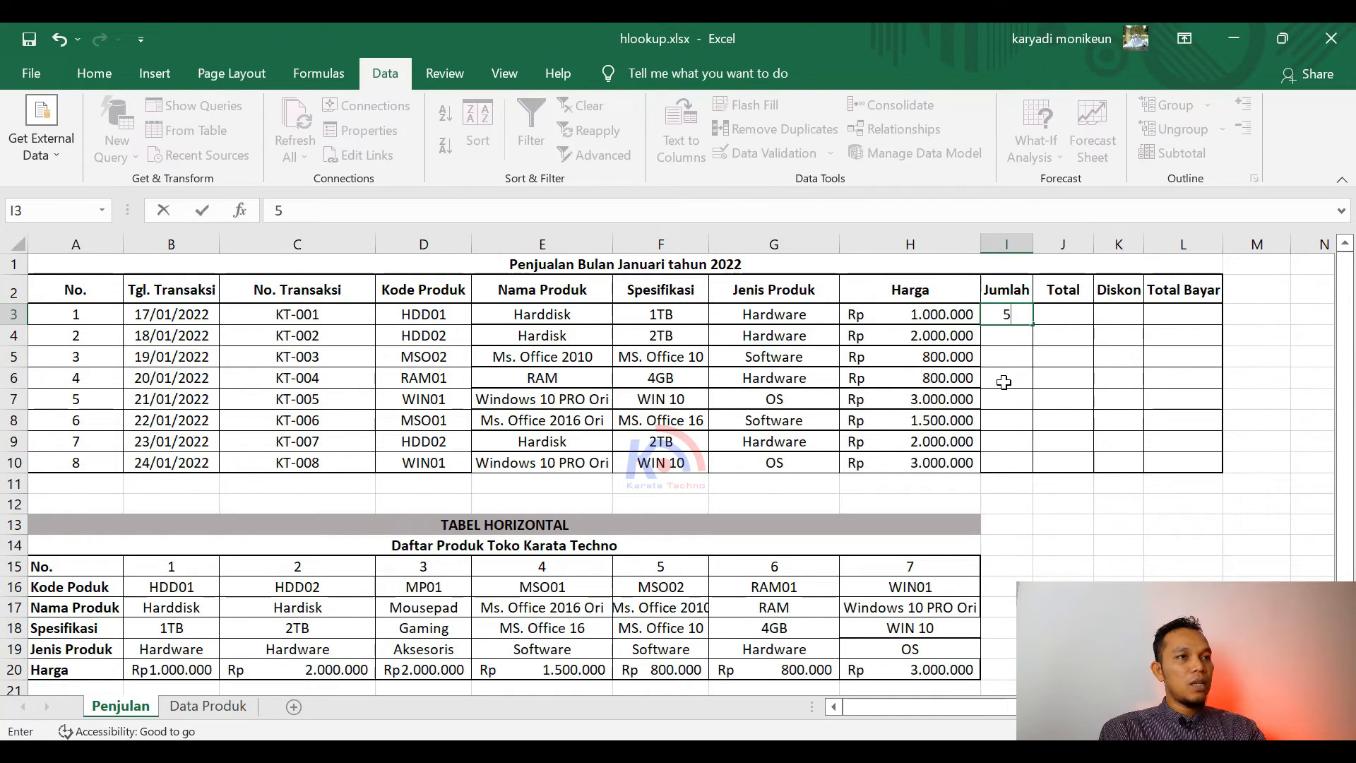
{"action": "key", "text": "Return"}
{"action": "type", "text": "3"}
{"action": "key", "text": "Return"}
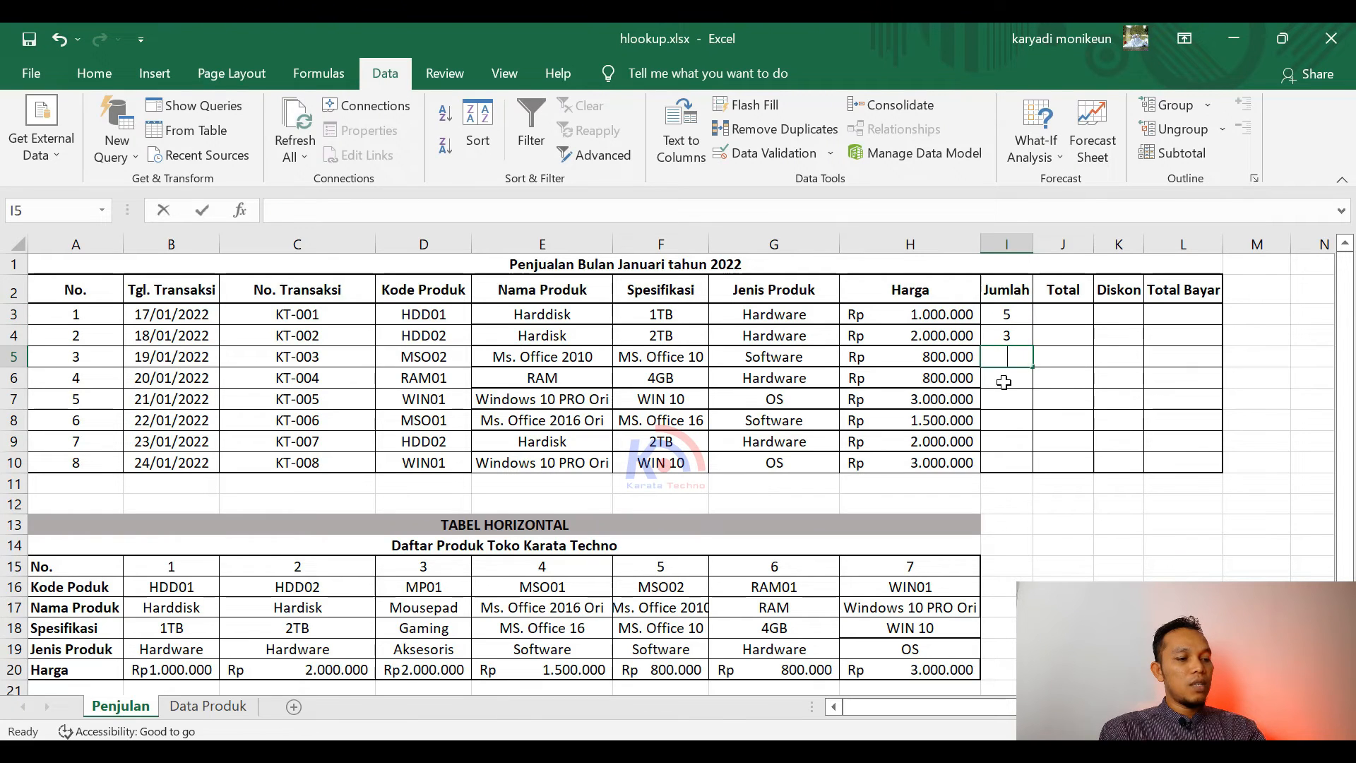
{"action": "type", "text": "2"}
{"action": "key", "text": "Return"}
{"action": "key", "text": "Return"}
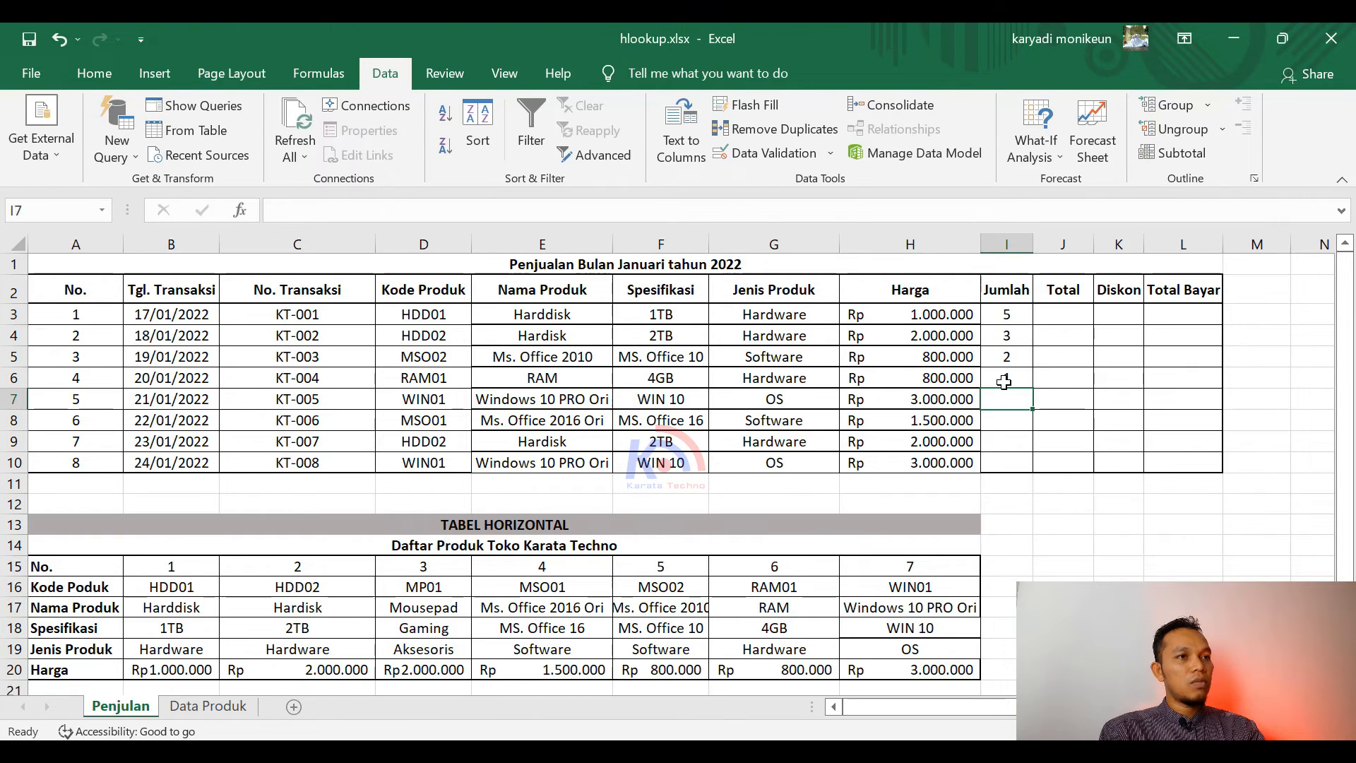
{"action": "type", "text": "4"}
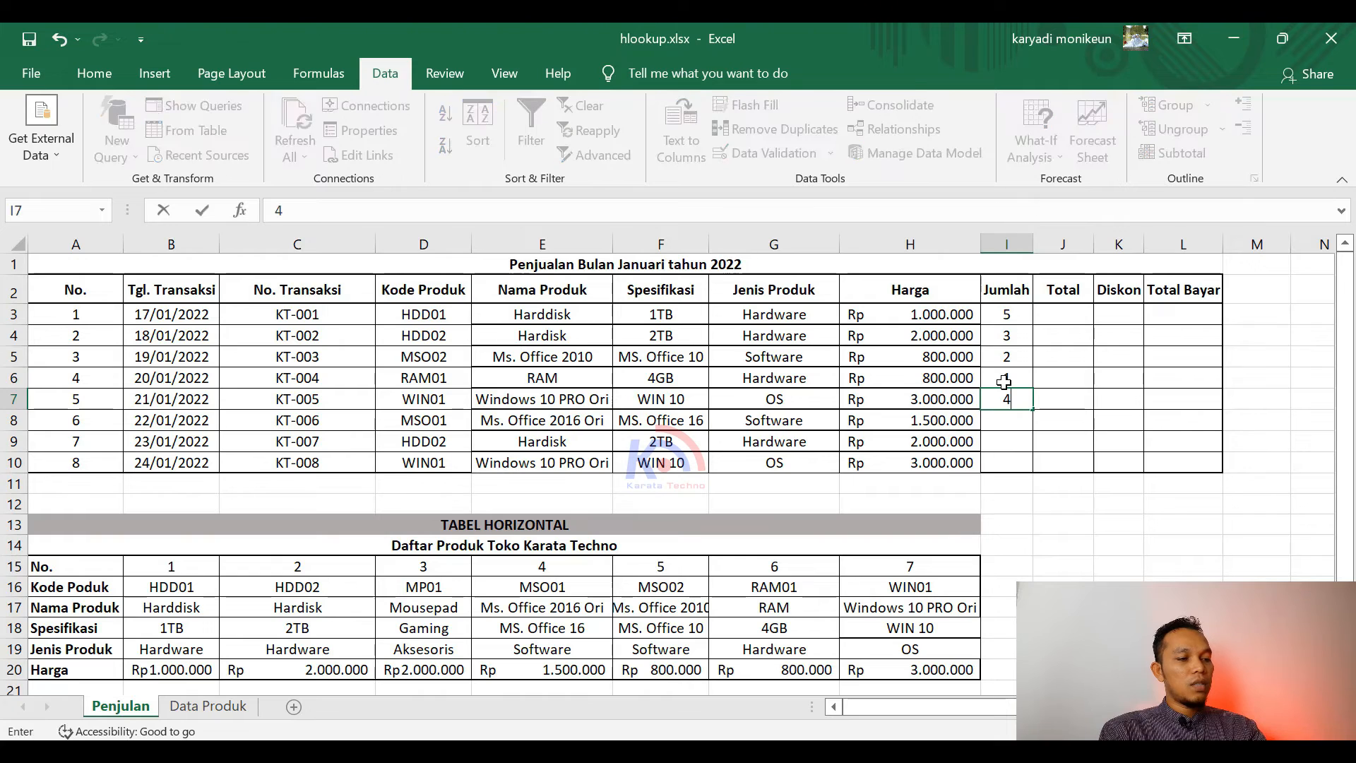
{"action": "key", "text": "Return"}
{"action": "type", "text": "6"}
{"action": "key", "text": "Return"}
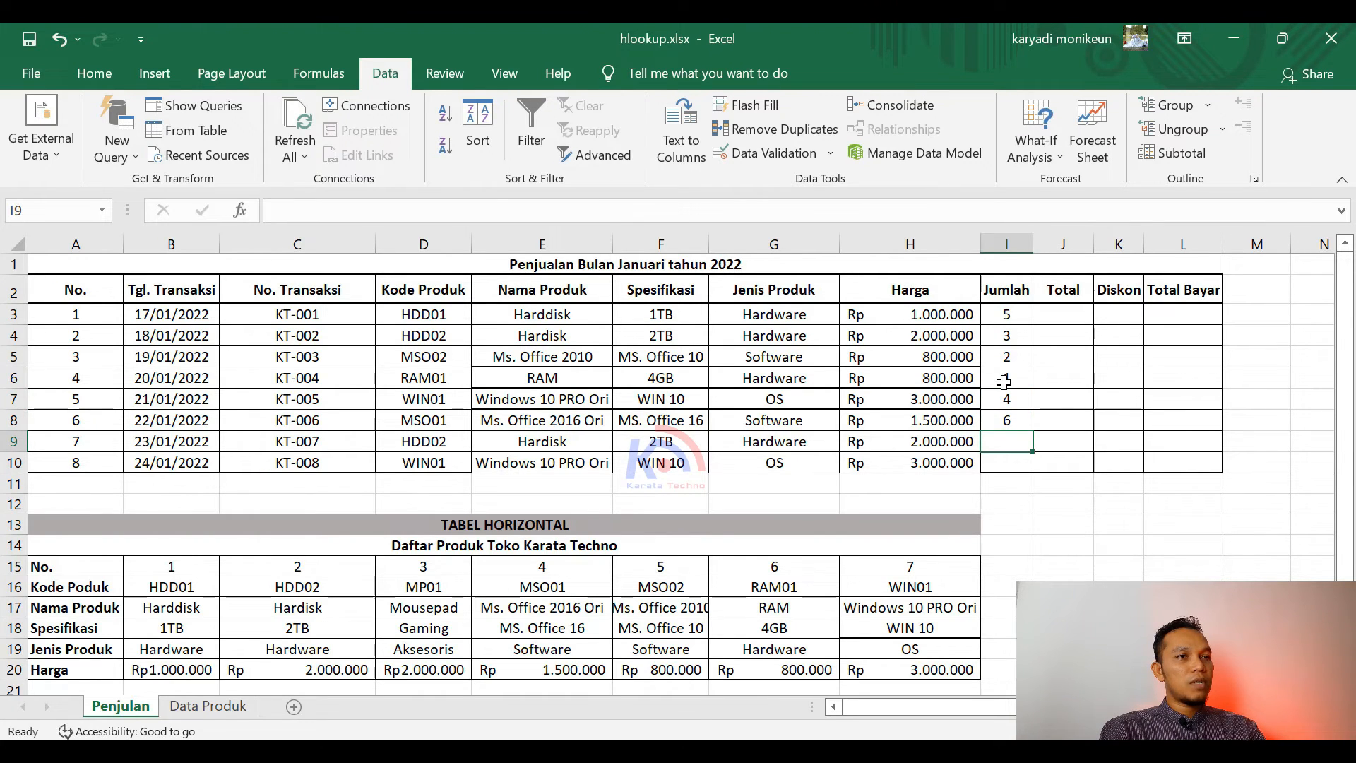
{"action": "type", "text": "6"}
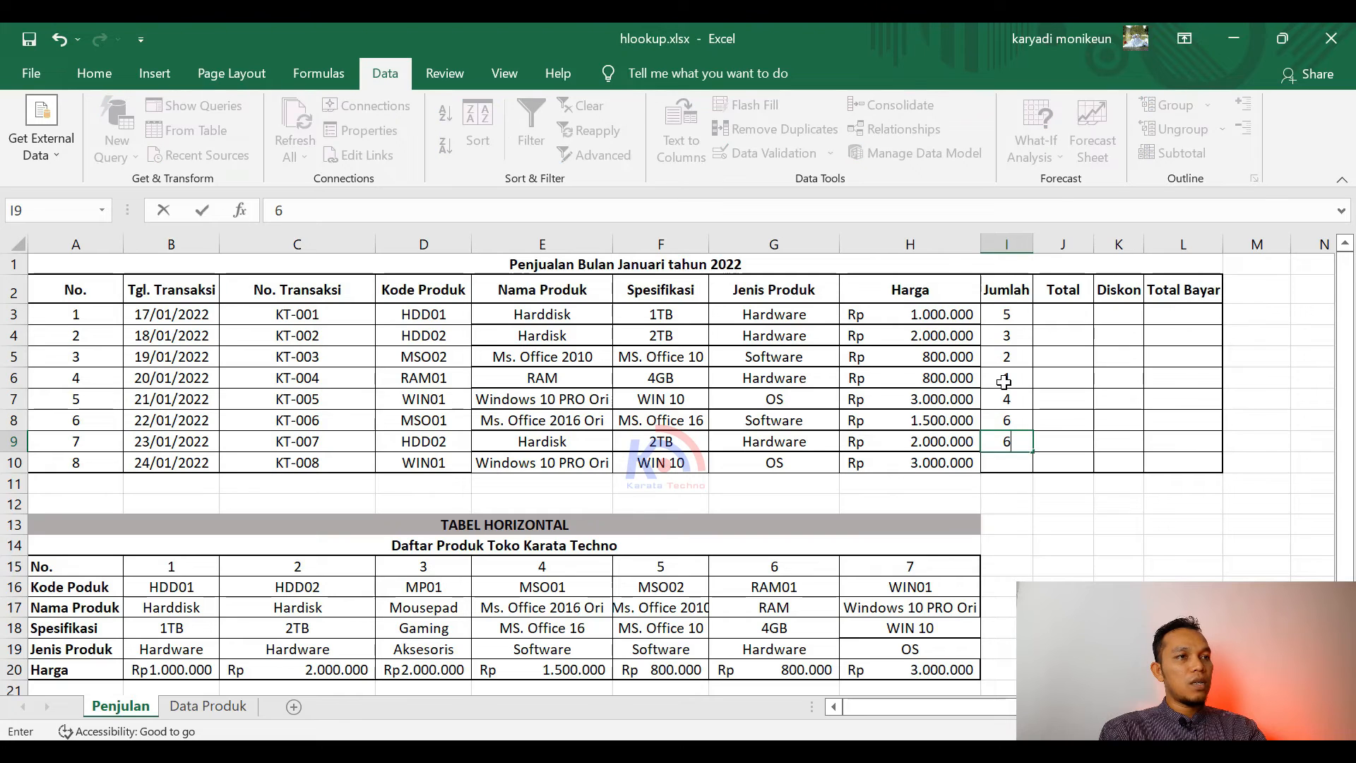
{"action": "key", "text": "Return"}
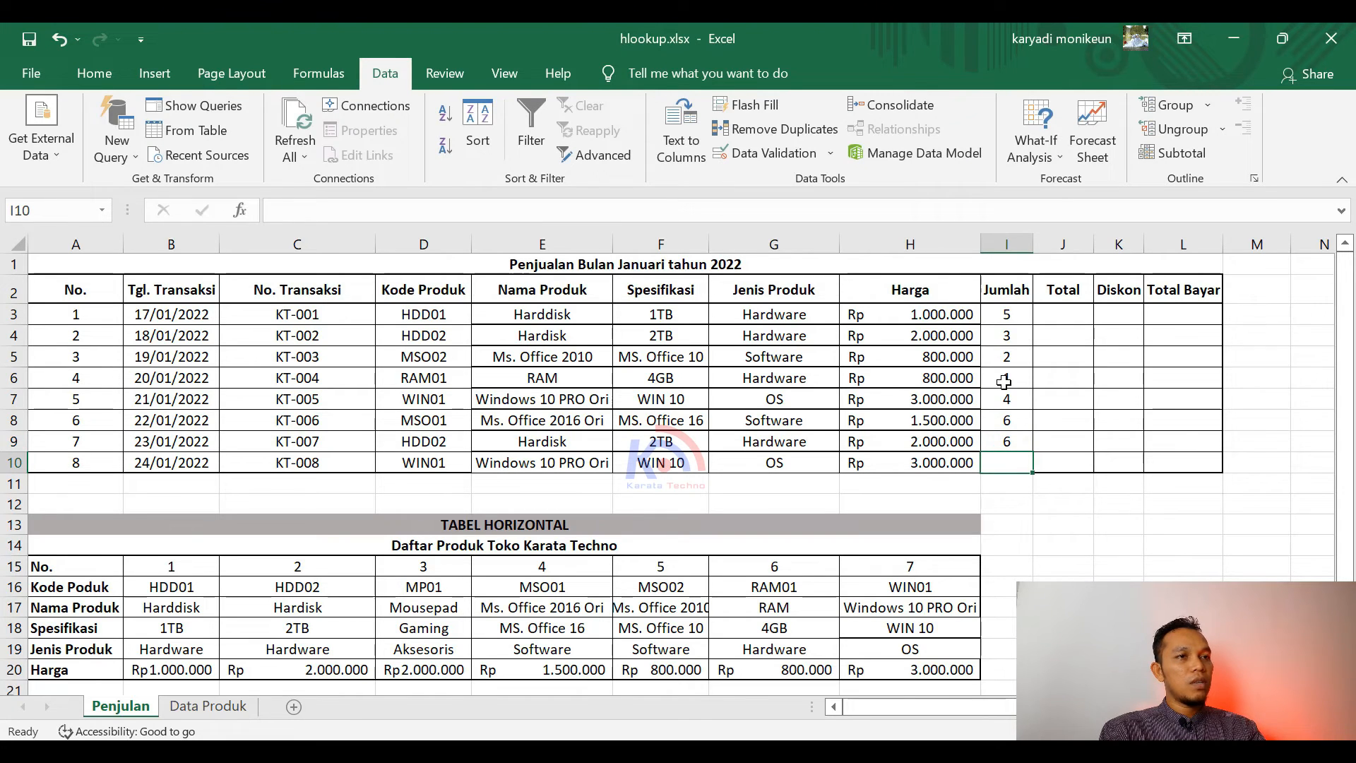
{"action": "type", "text": "2"}
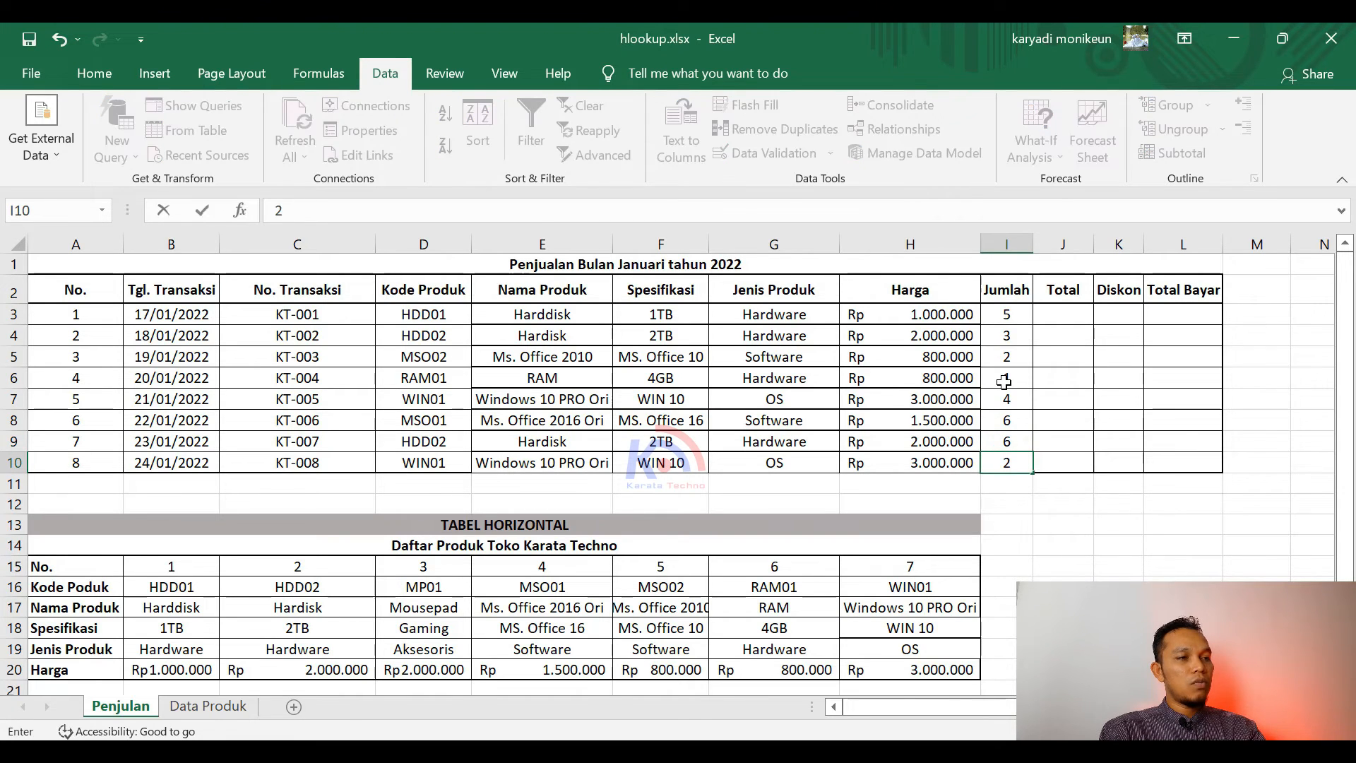
{"action": "key", "text": "Return"}
Calculate the first row's Total in J3 with the formula =H3*I3
{"action": "left_click", "coordinate": [1065, 317]}
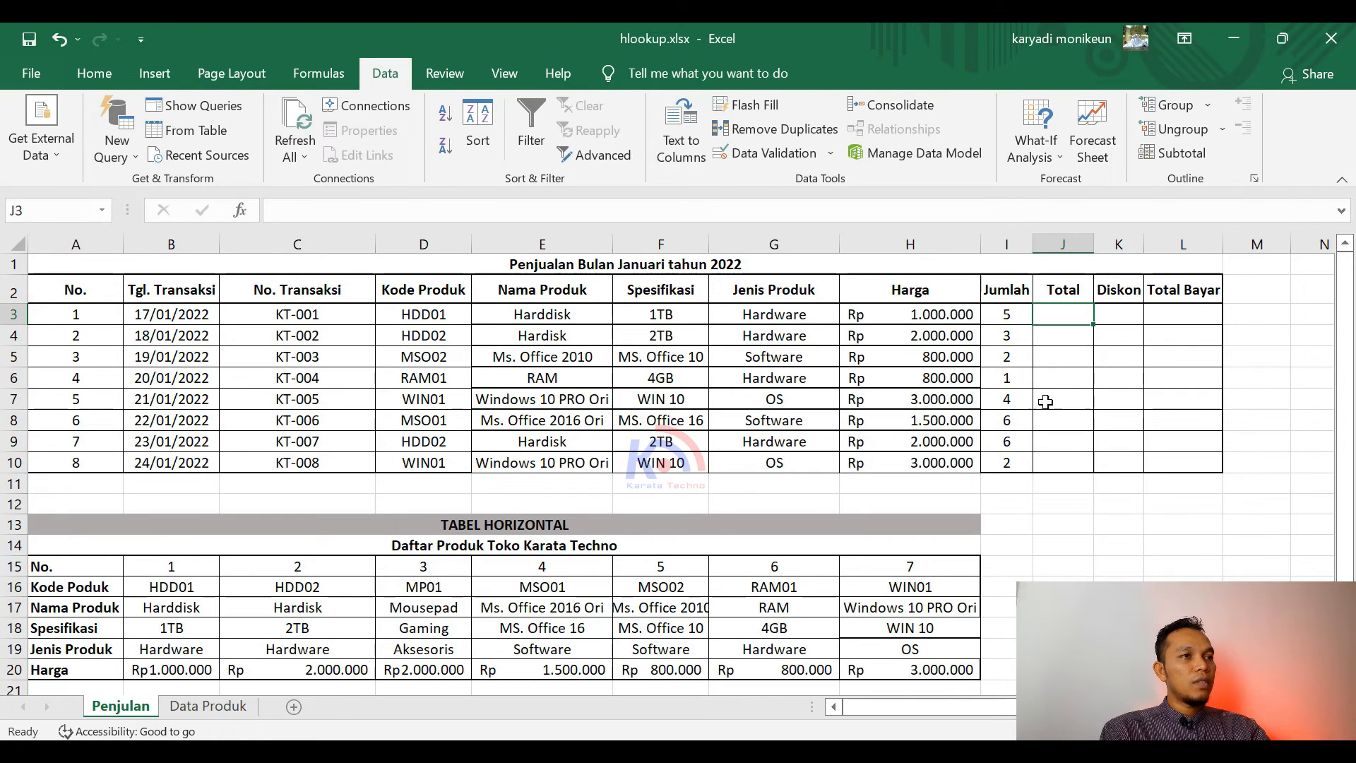
{"action": "type", "text": "="}
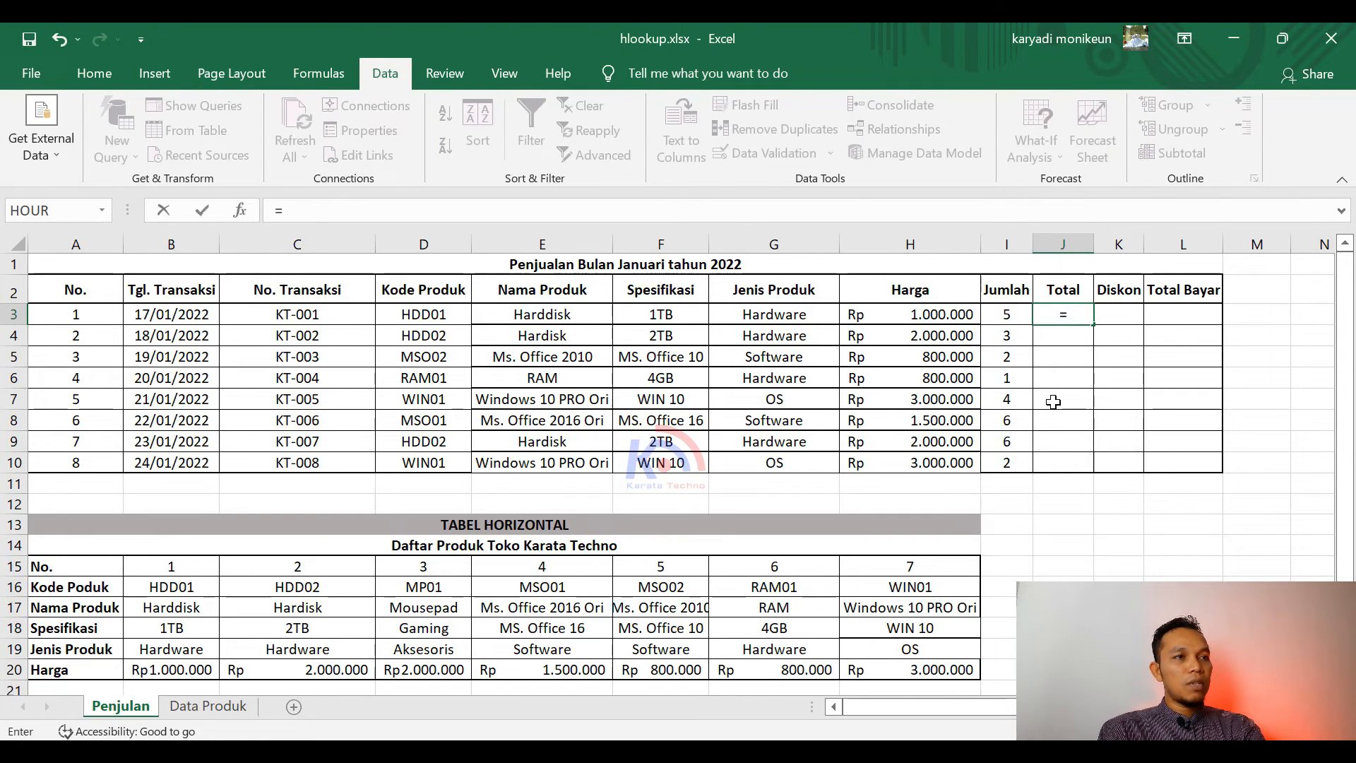
{"action": "left_click", "coordinate": [919, 315]}
{"action": "type", "text": "*"}
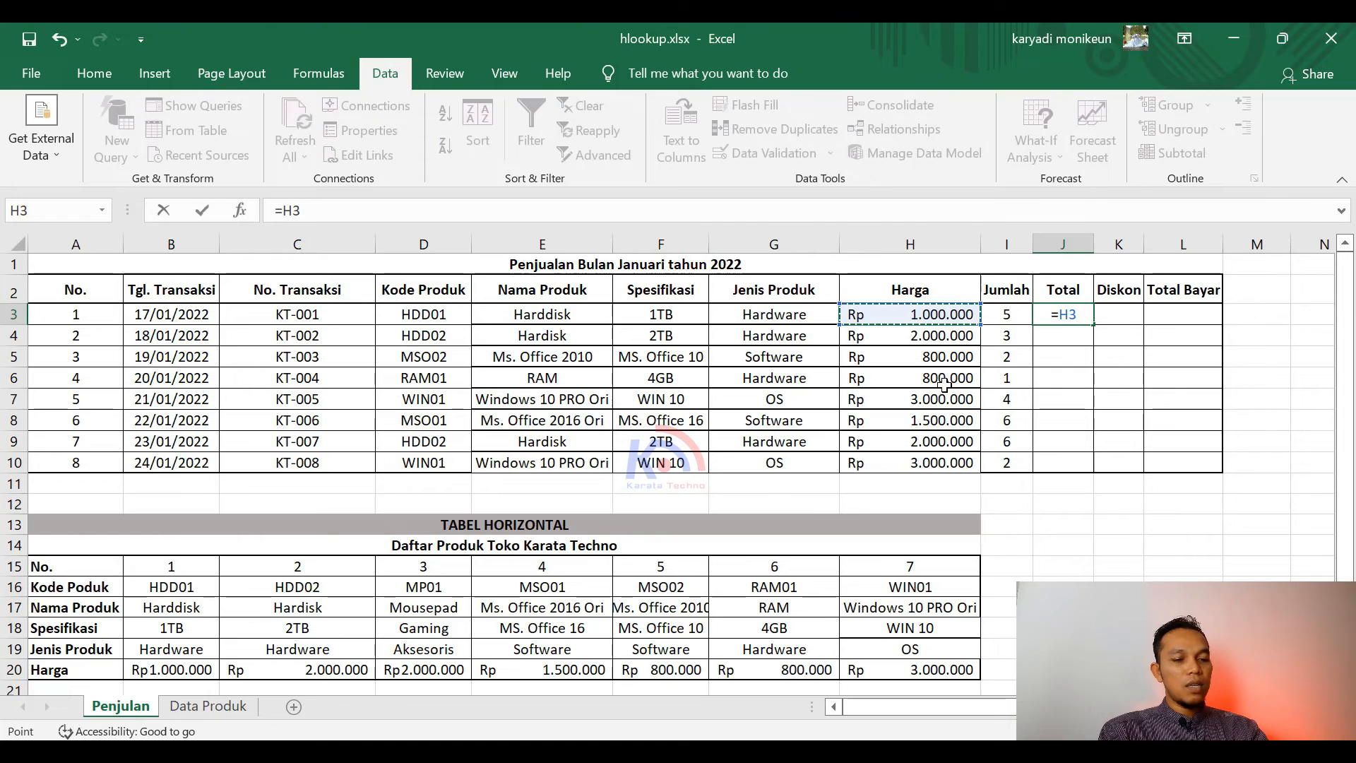
{"action": "left_click", "coordinate": [1002, 319]}
{"action": "key", "text": "Return"}
Fill the Total formula from J3 down to J10 and widen column J to fit the amounts
{"action": "left_click", "coordinate": [1122, 318]}
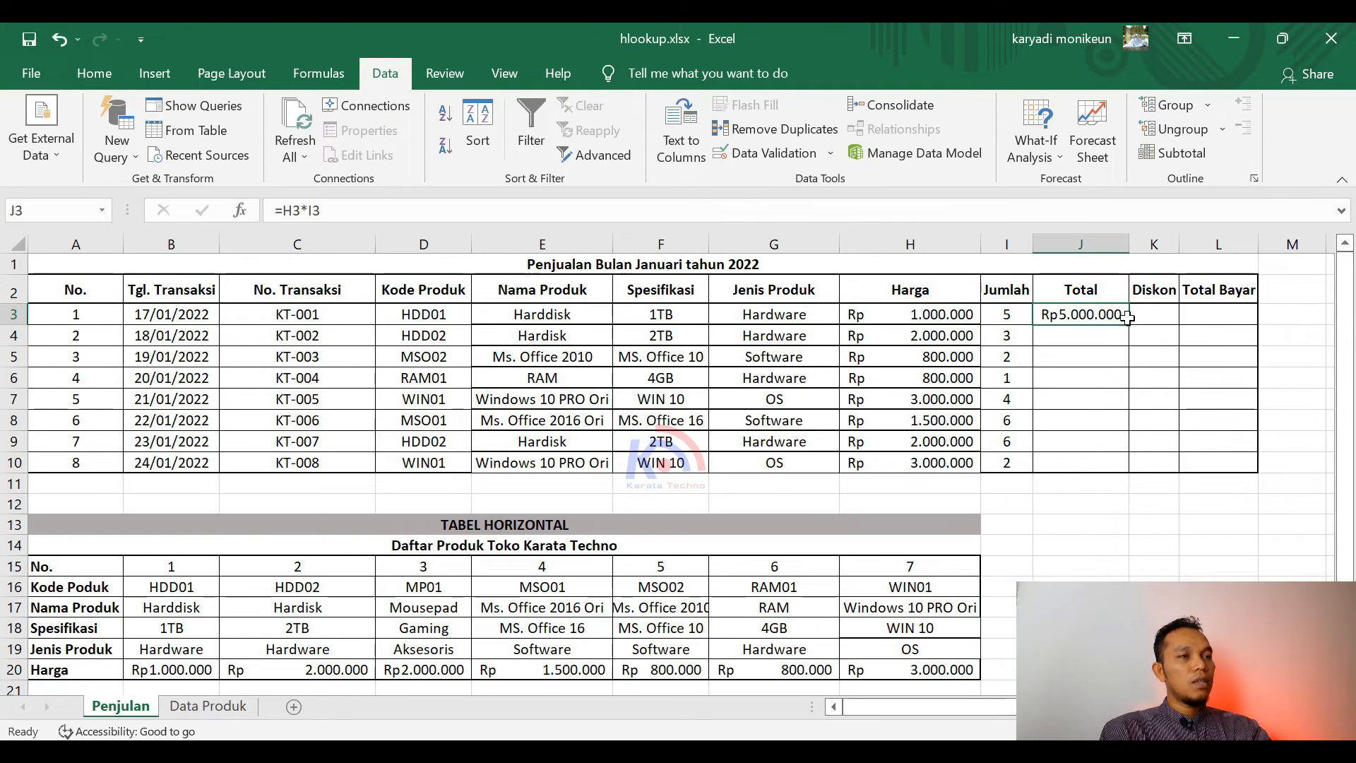
{"action": "left_click_drag", "start_coordinate": [1129, 327], "coordinate": [1129, 473]}
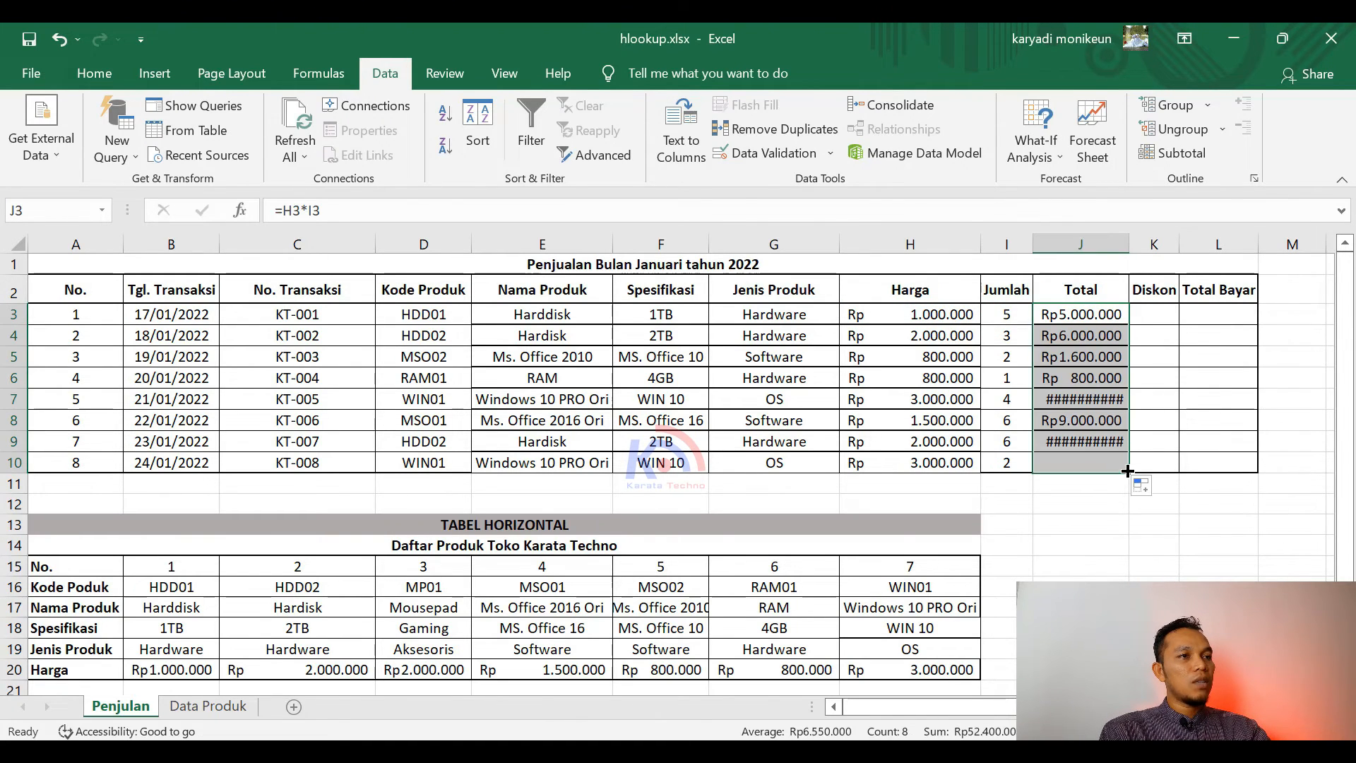
{"action": "double_click", "coordinate": [1131, 244]}
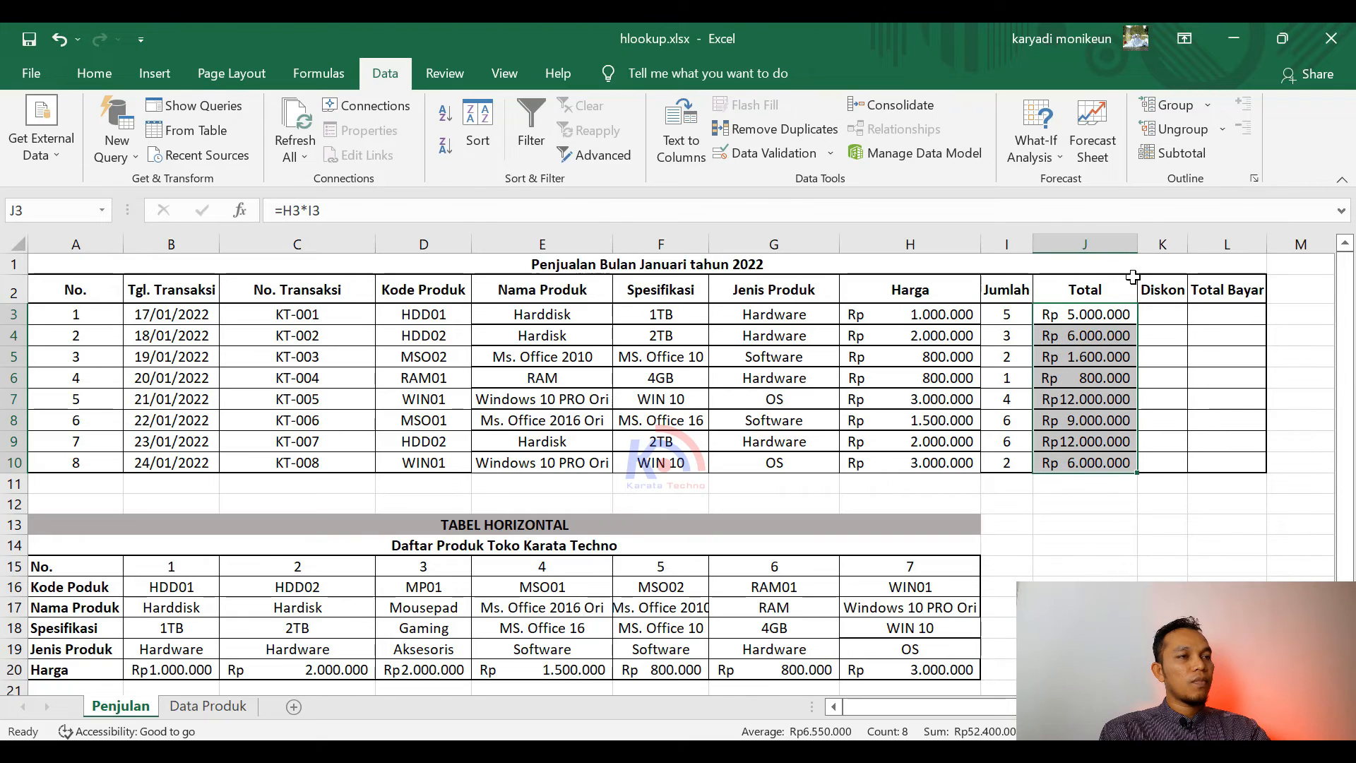
{"action": "left_click_drag", "start_coordinate": [1139, 244], "coordinate": [1129, 244]}
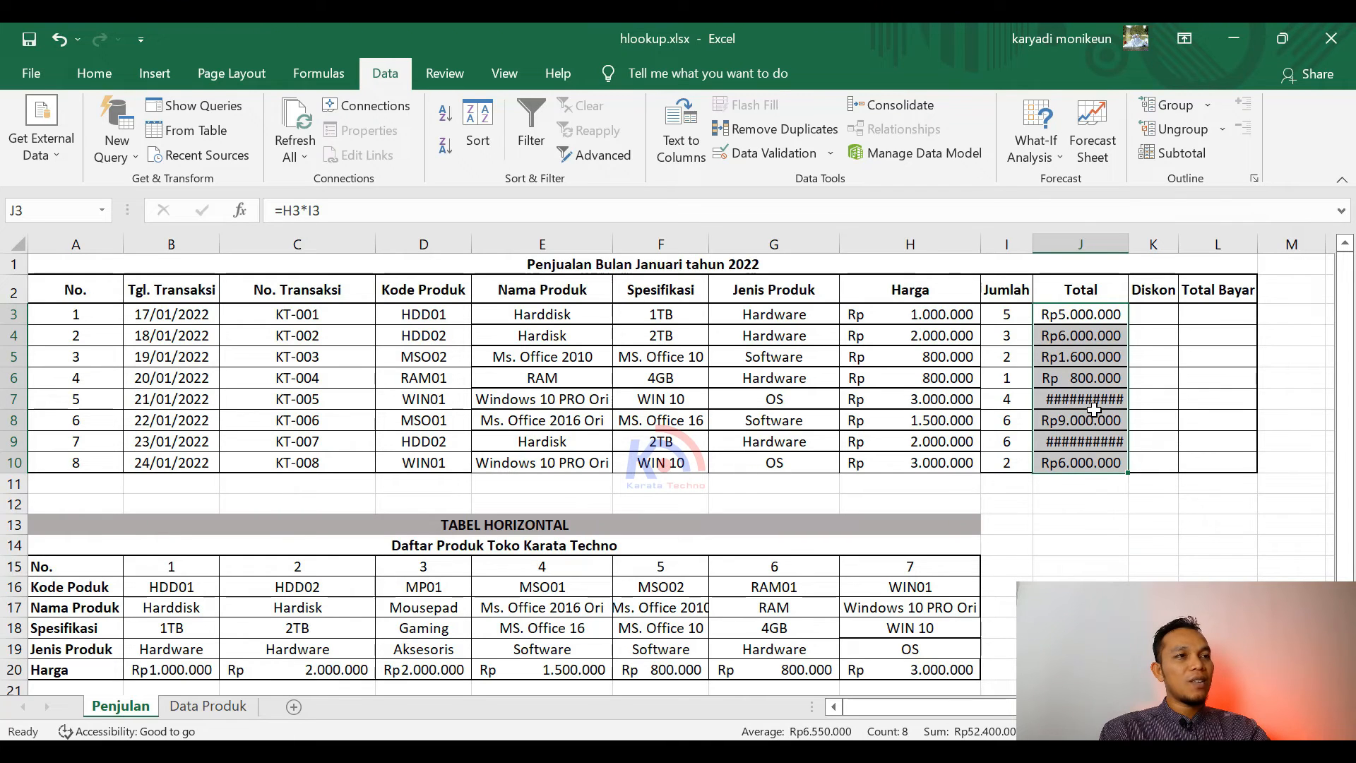
{"action": "left_click_drag", "start_coordinate": [1129, 245], "coordinate": [1141, 244]}
Enter the Diskon amounts 100000, 200000, 50000, 20000, 150000, 120000, 180000 and 110000 in cells K3 to K10
{"action": "left_click", "coordinate": [1147, 314]}
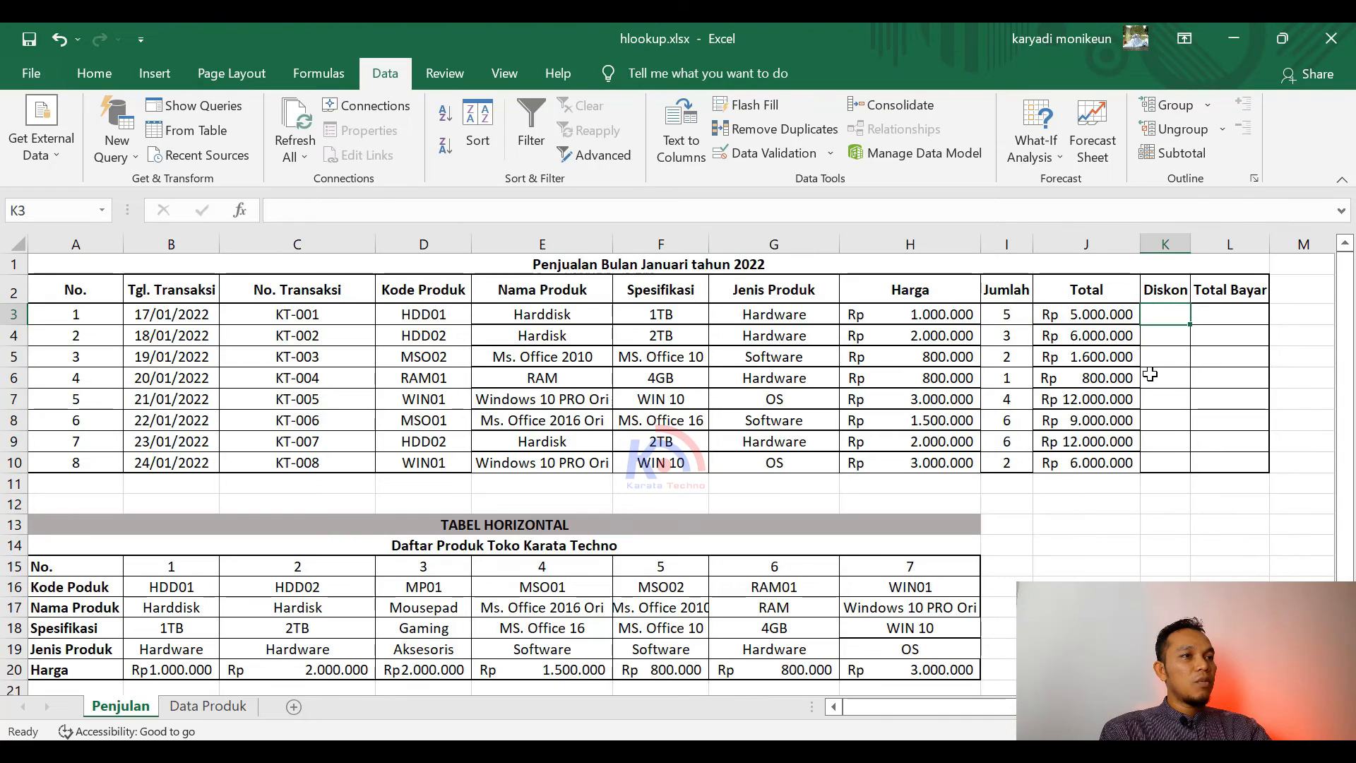
{"action": "left_click", "coordinate": [1170, 344]}
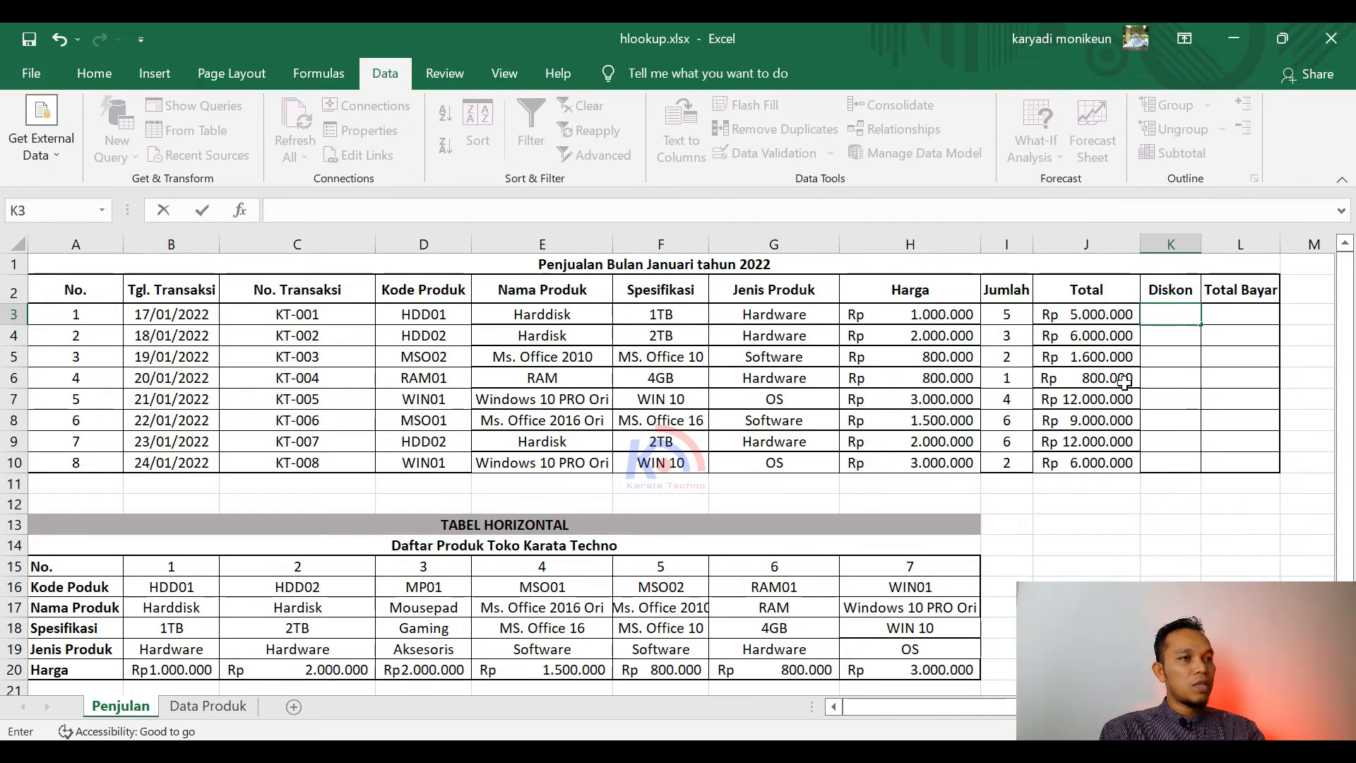
{"action": "type", "text": "10"}
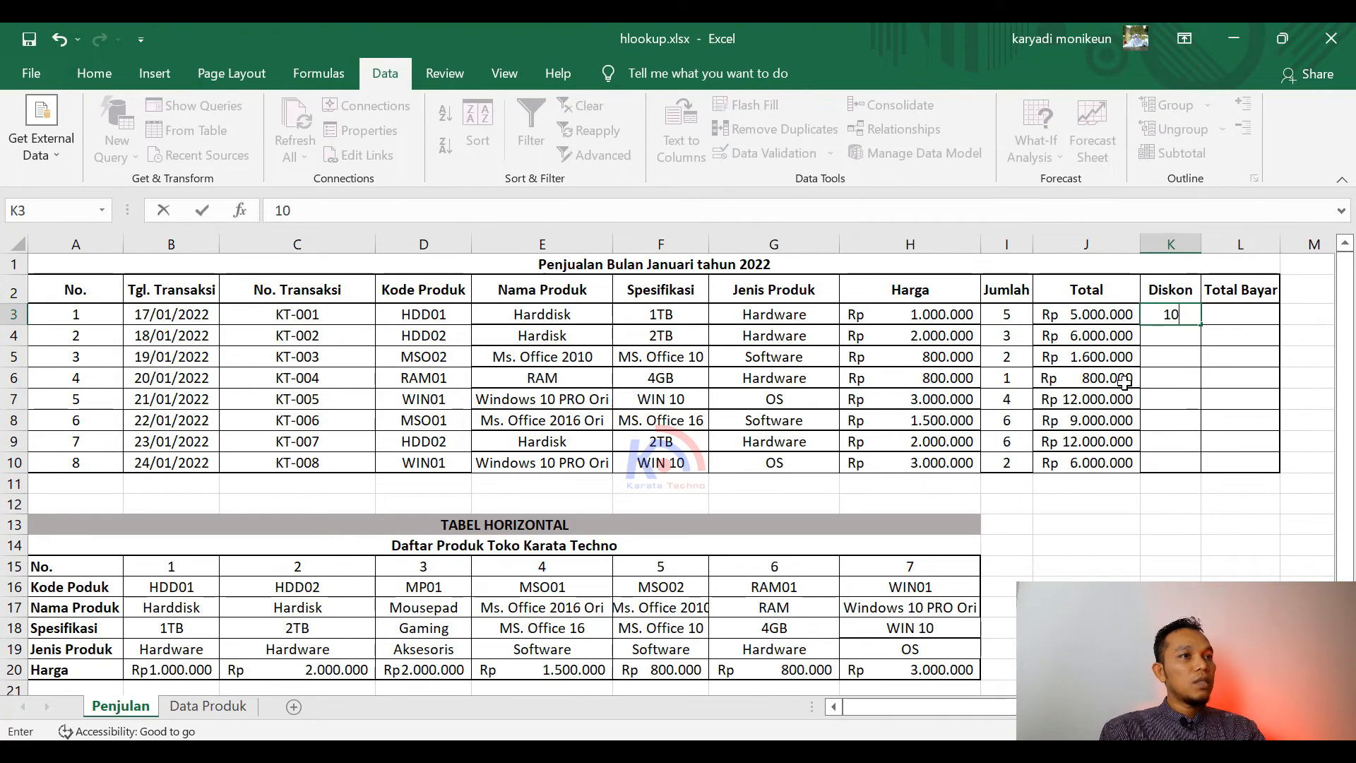
{"action": "type", "text": "0000"}
{"action": "key", "text": "Return"}
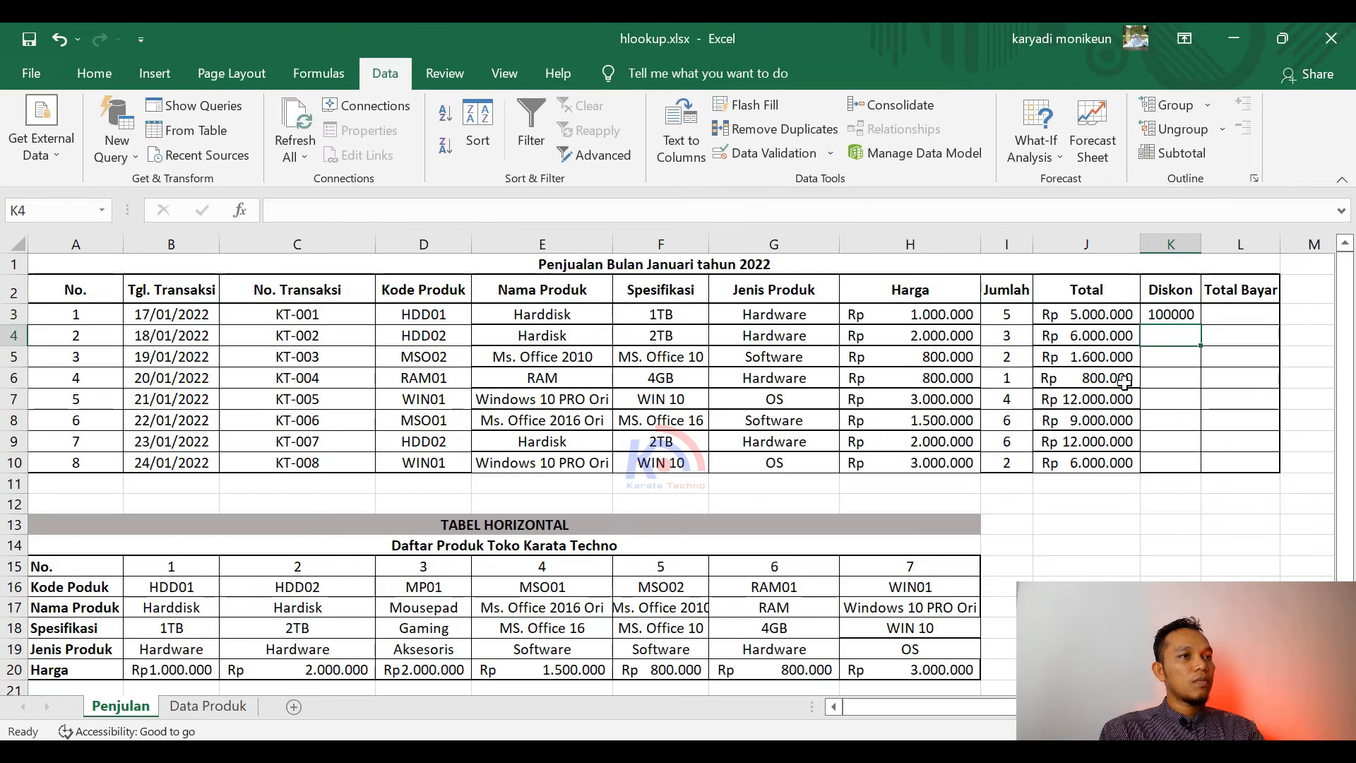
{"action": "type", "text": "200000"}
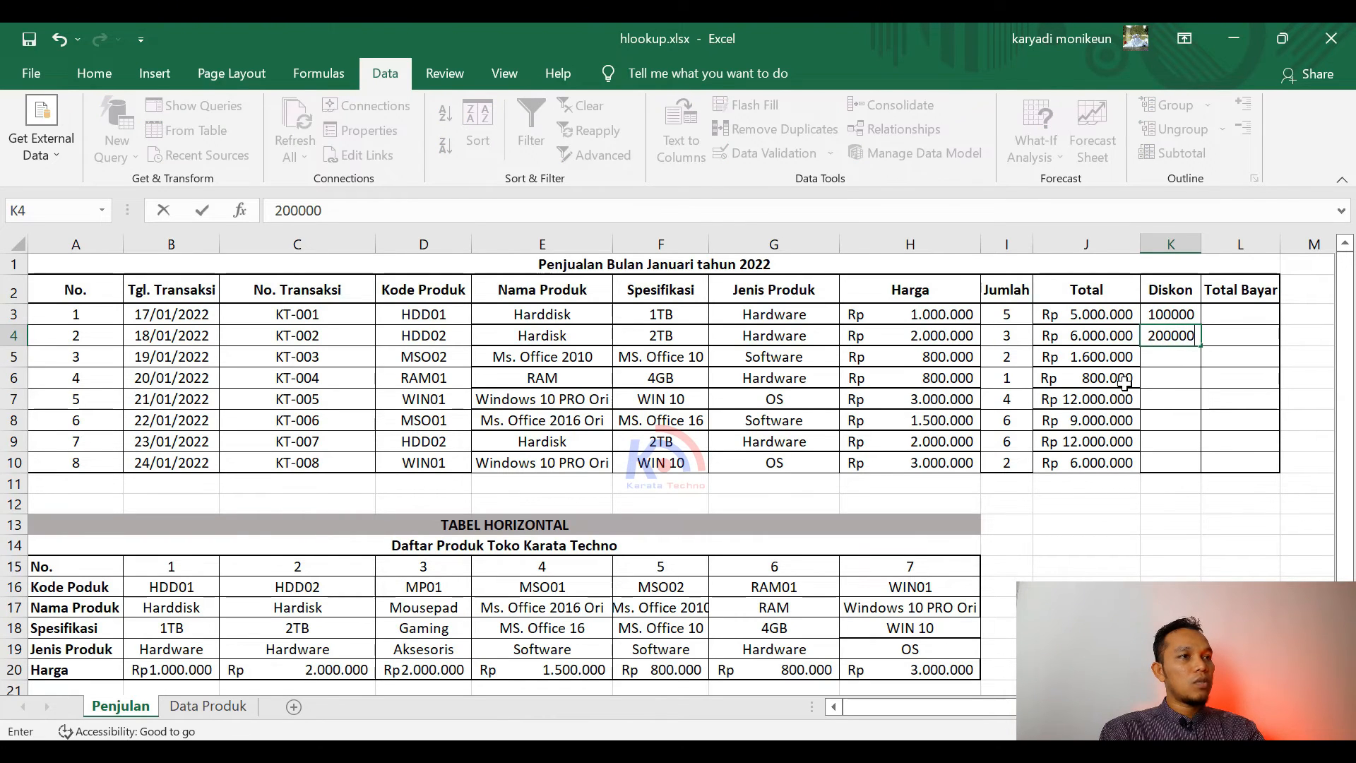
{"action": "key", "text": "Return"}
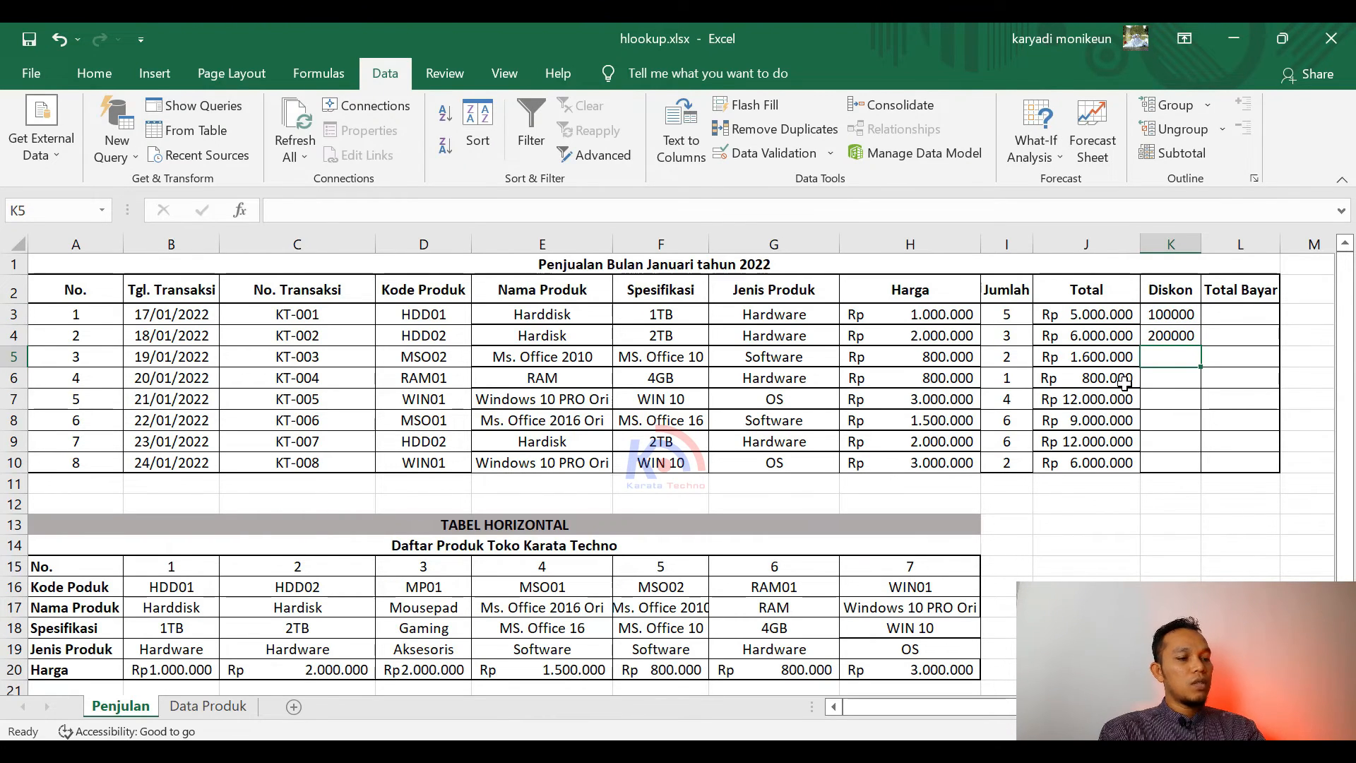
{"action": "type", "text": "50000"}
{"action": "key", "text": "Return"}
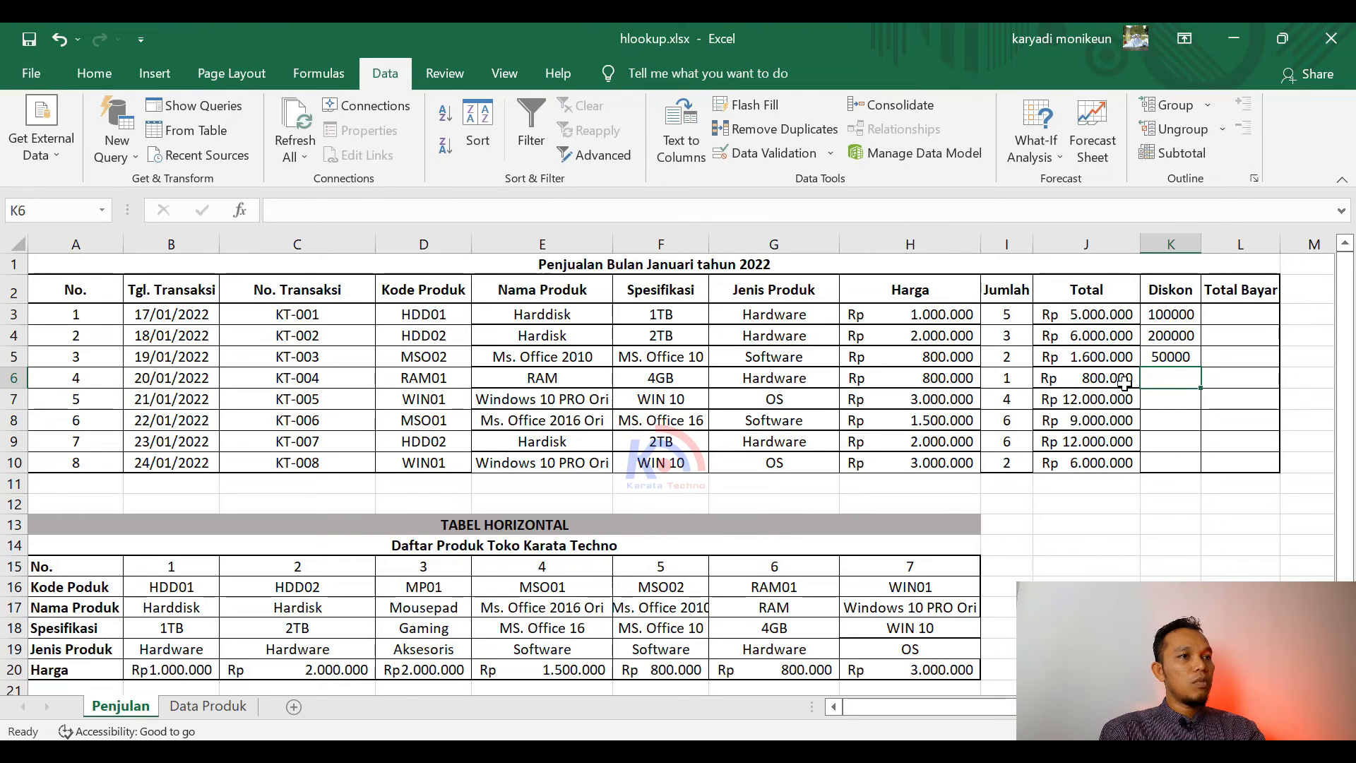
{"action": "type", "text": "20000"}
{"action": "key", "text": "Return"}
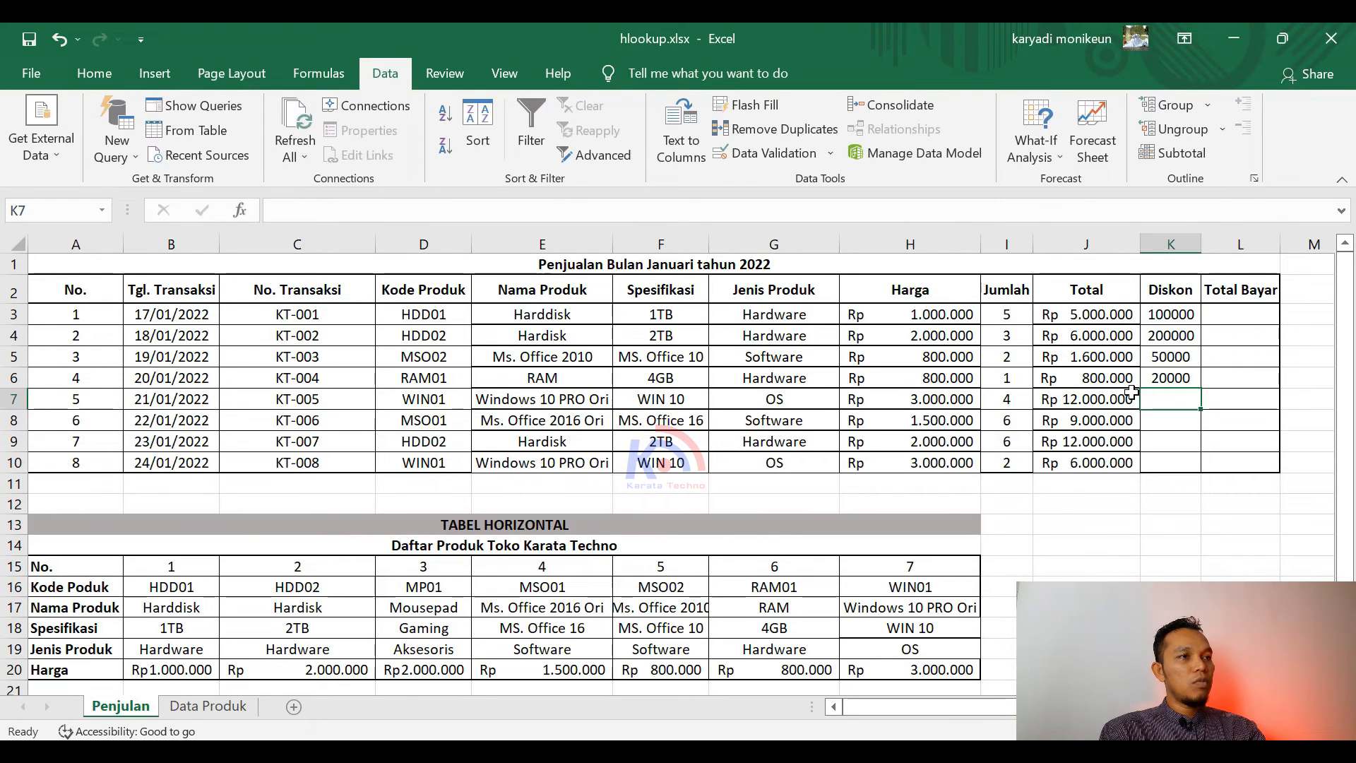
{"action": "type", "text": "15"}
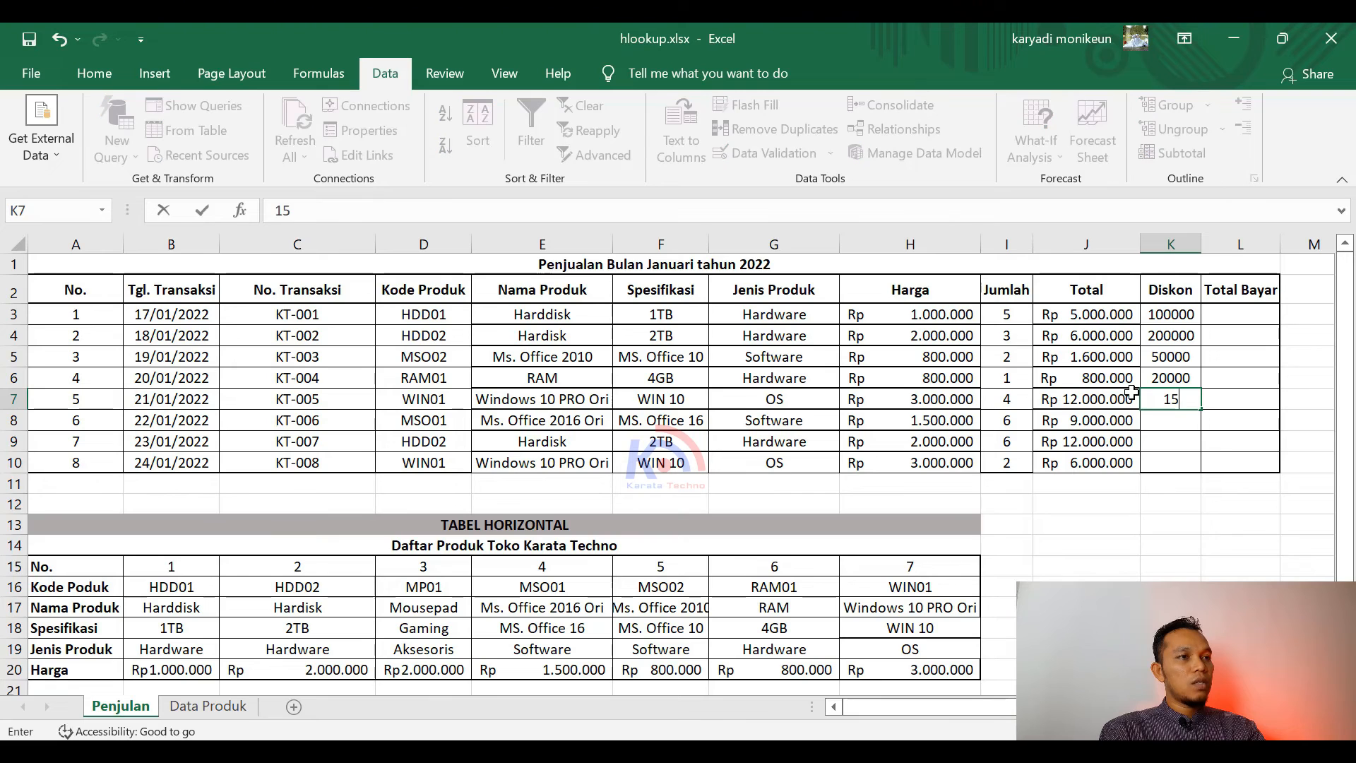
{"action": "type", "text": "0000"}
{"action": "key", "text": "Return"}
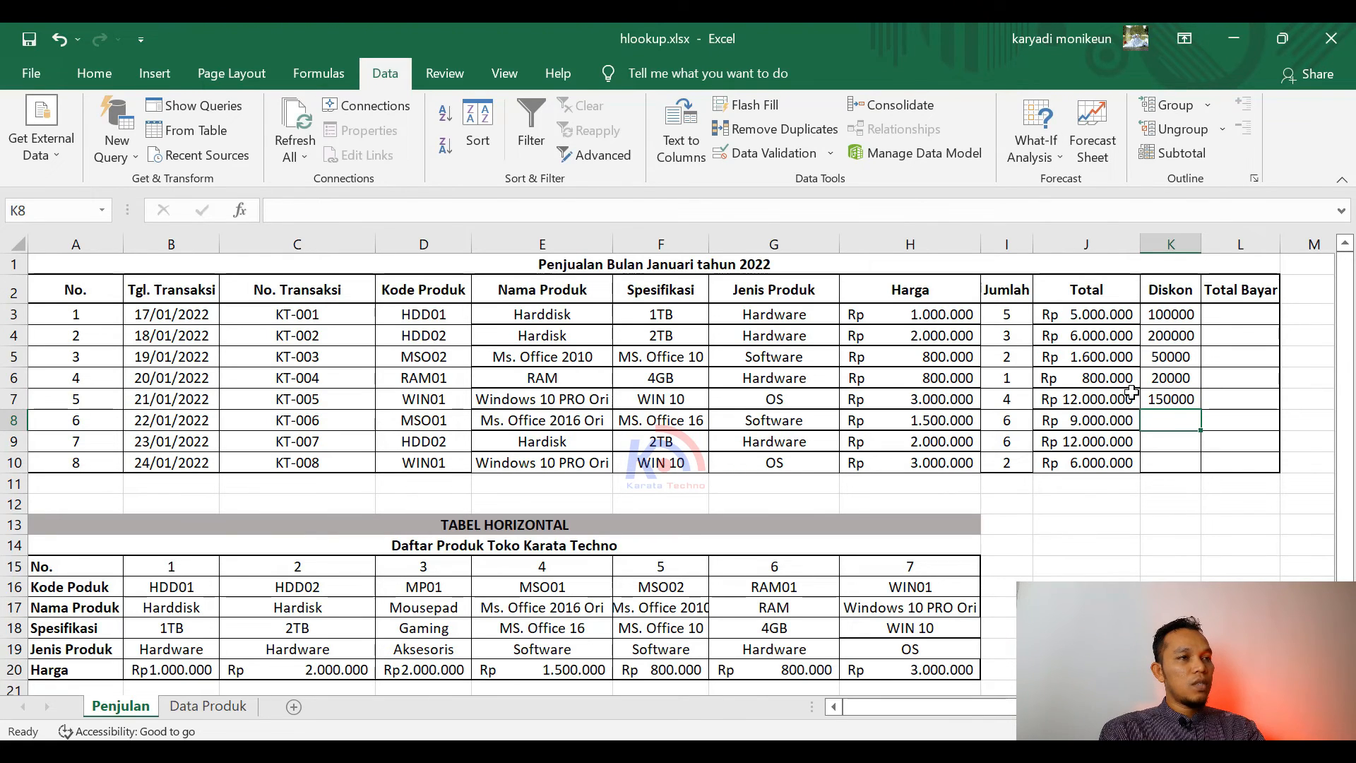
{"action": "type", "text": "120000"}
{"action": "key", "text": "Return"}
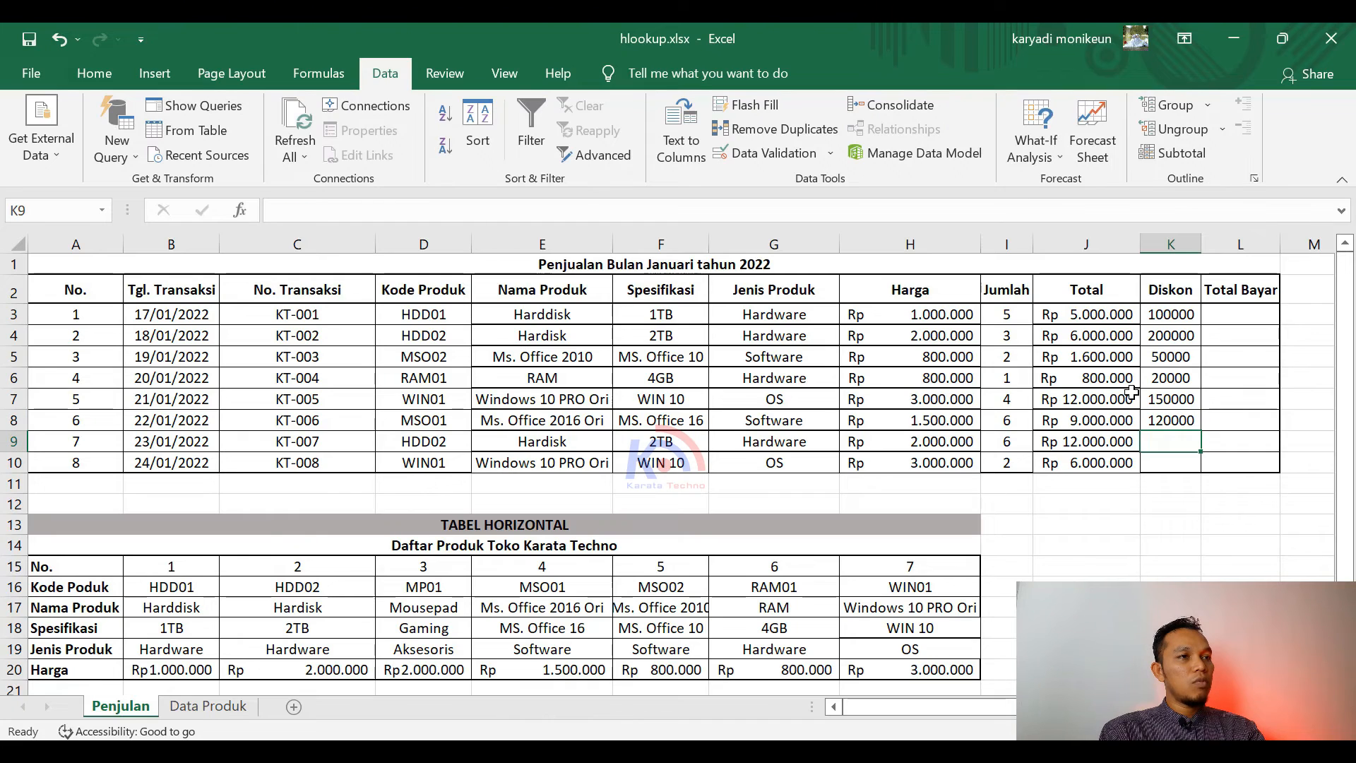
{"action": "type", "text": "180000"}
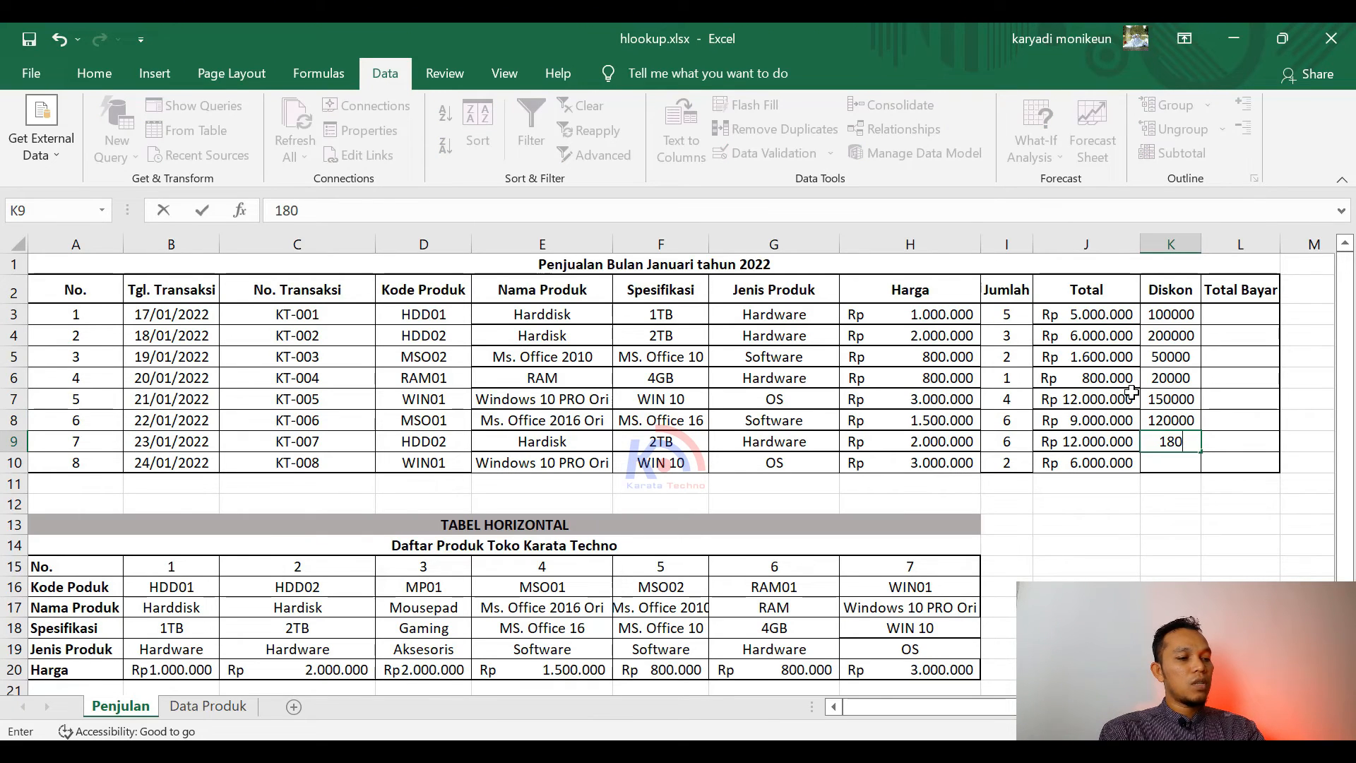
{"action": "key", "text": "Return"}
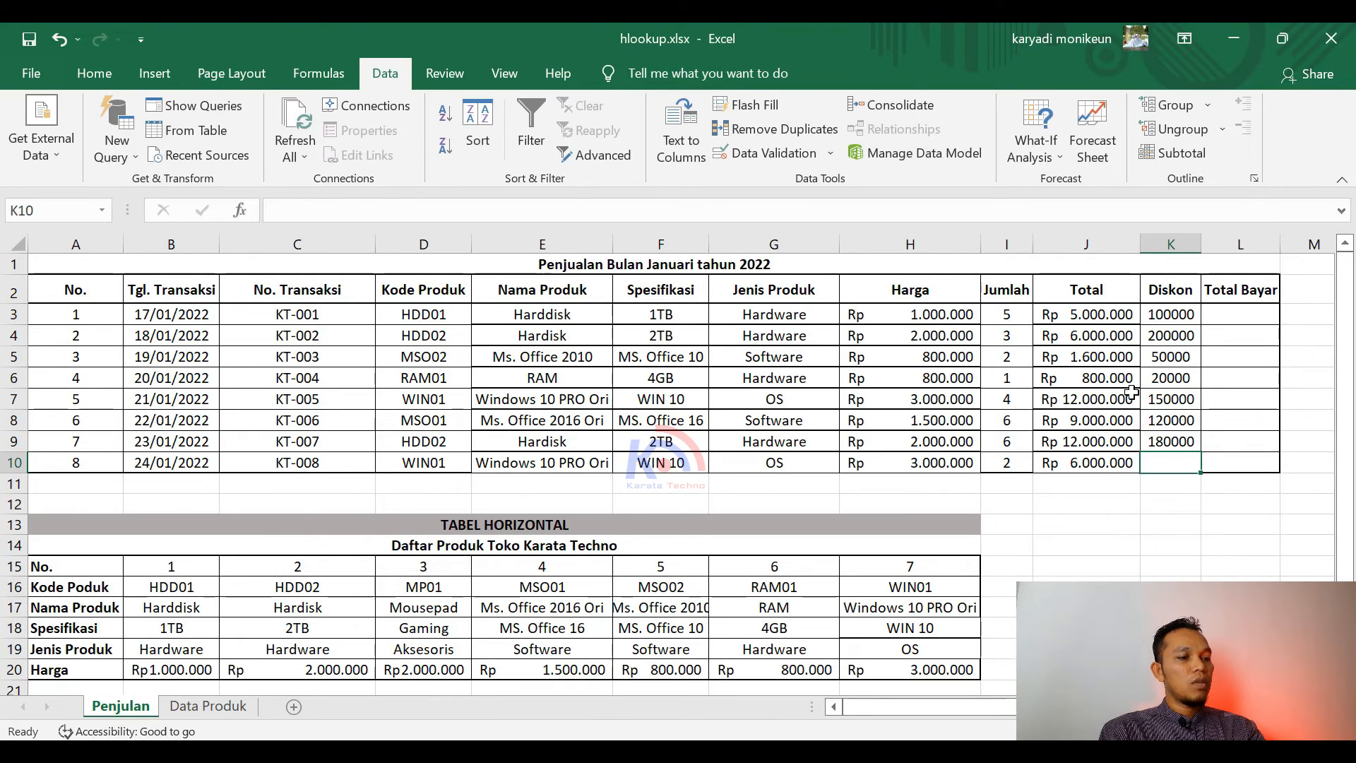
{"action": "type", "text": "110000"}
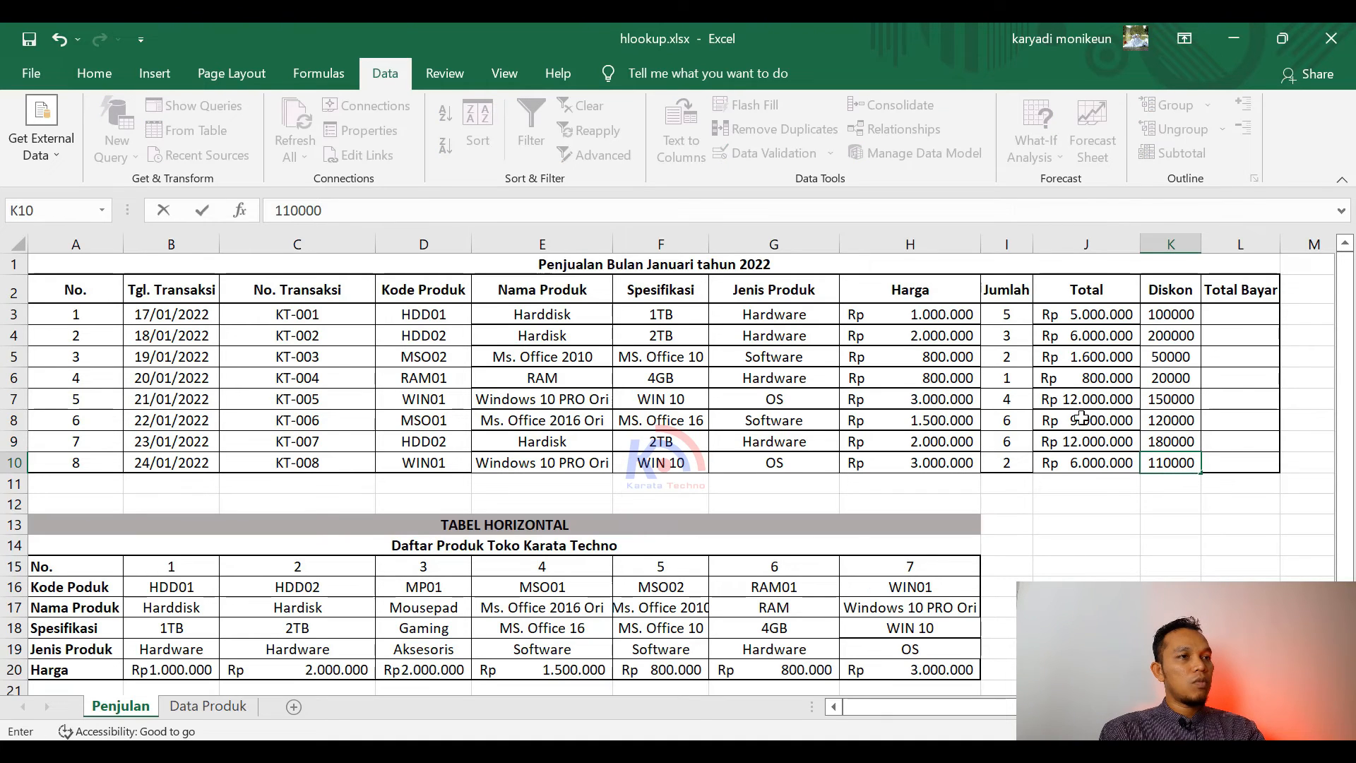
{"action": "left_click", "coordinate": [1174, 547]}
Format the Diskon amounts in K3:K10 as Rp English (Indonesia) accounting values and fit column K to them
{"action": "left_click", "coordinate": [1136, 319]}
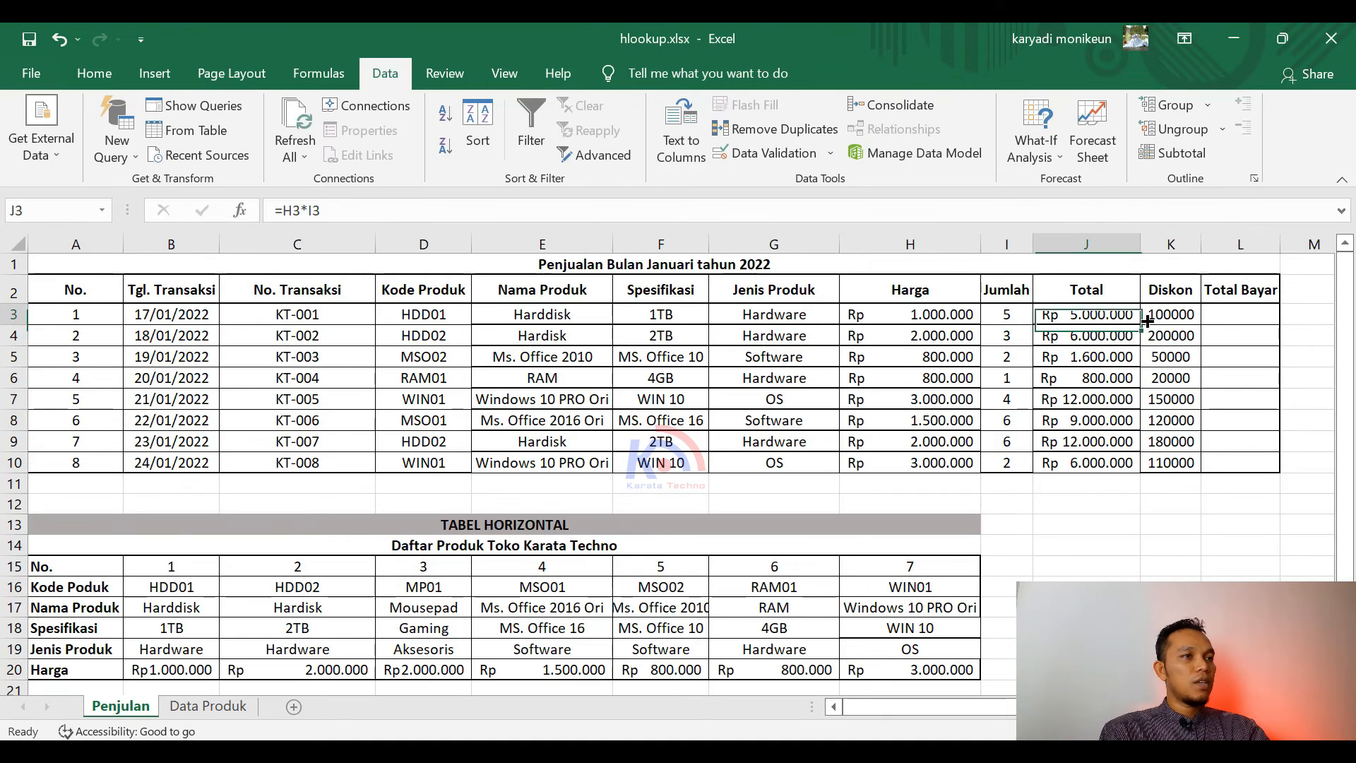
{"action": "left_click_drag", "start_coordinate": [1182, 319], "coordinate": [1176, 462]}
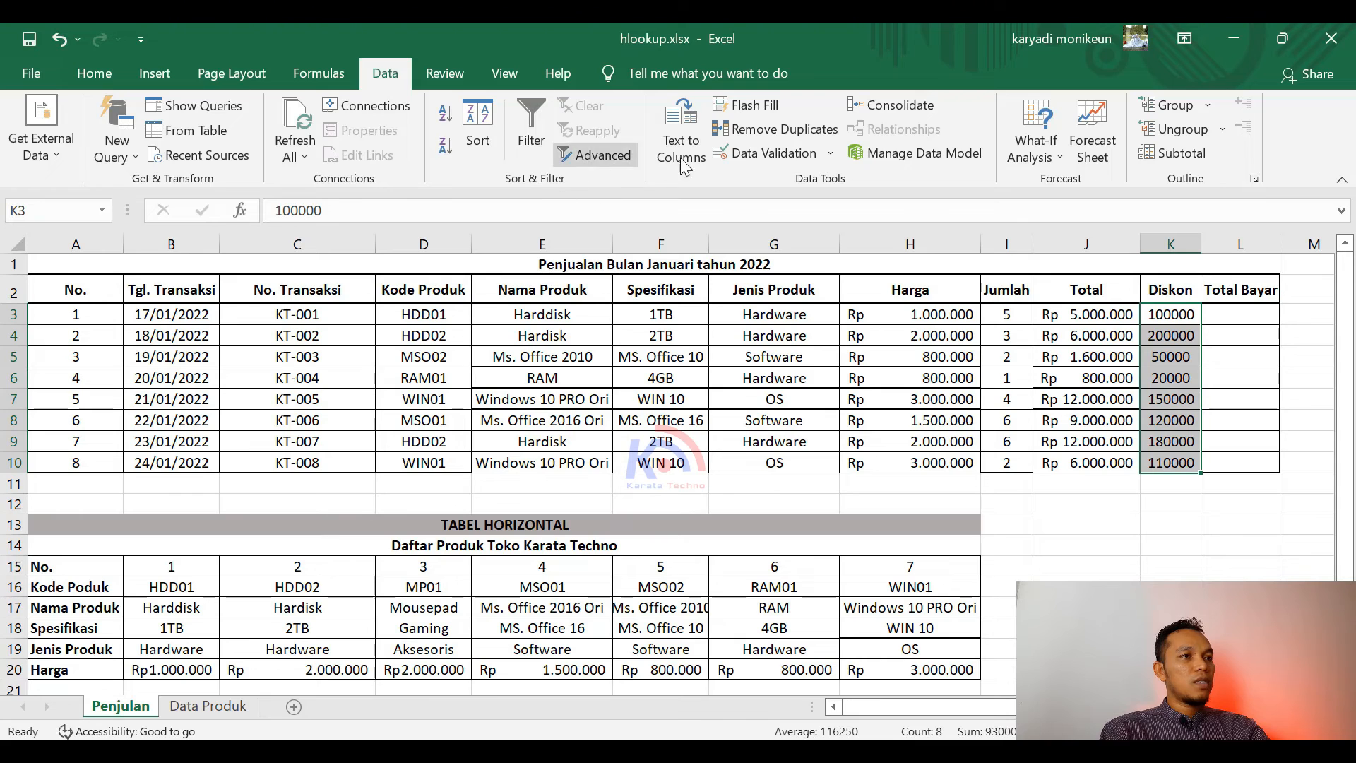
{"action": "left_click", "coordinate": [94, 73]}
{"action": "left_click", "coordinate": [655, 146]}
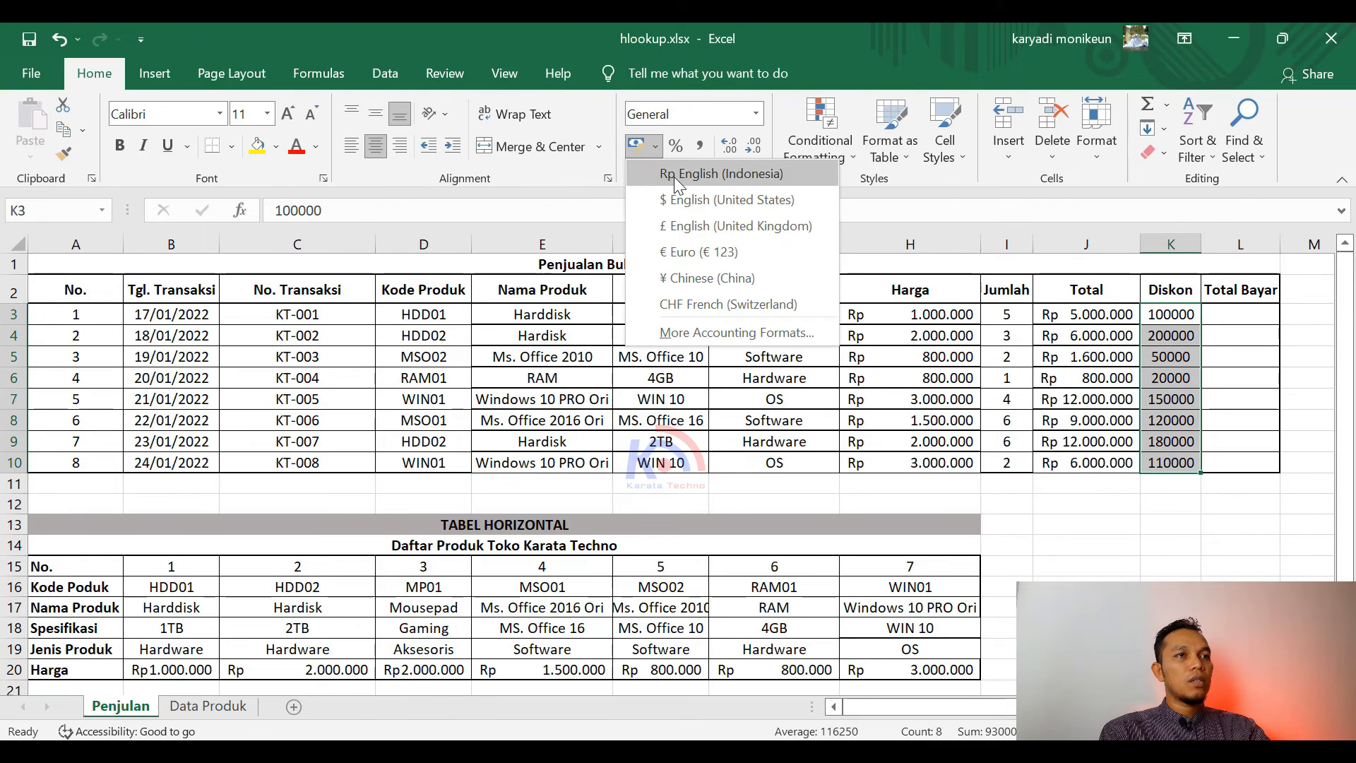
{"action": "left_click", "coordinate": [678, 173]}
{"action": "double_click", "coordinate": [1194, 247]}
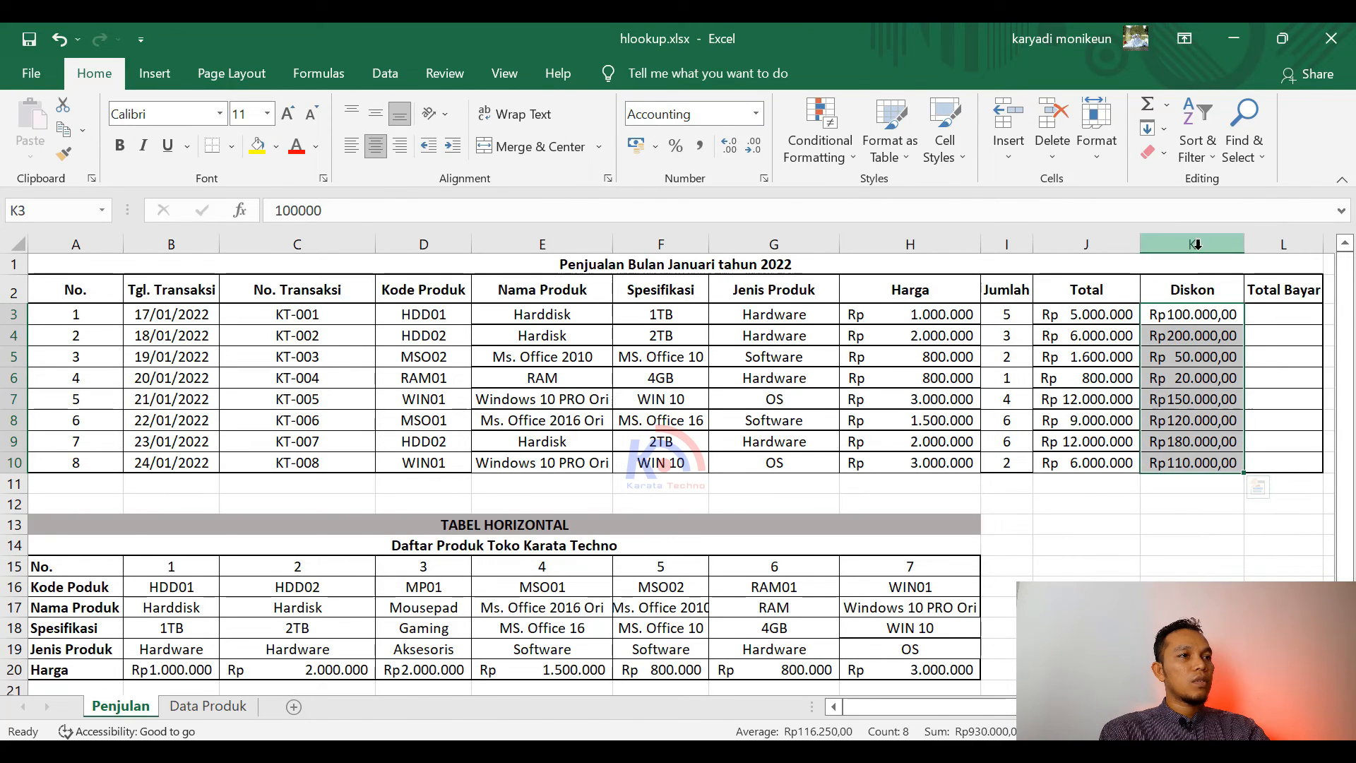
Calculate the first row's Total Bayar in L3 with the formula =J3-K3
{"action": "left_click", "coordinate": [1301, 319]}
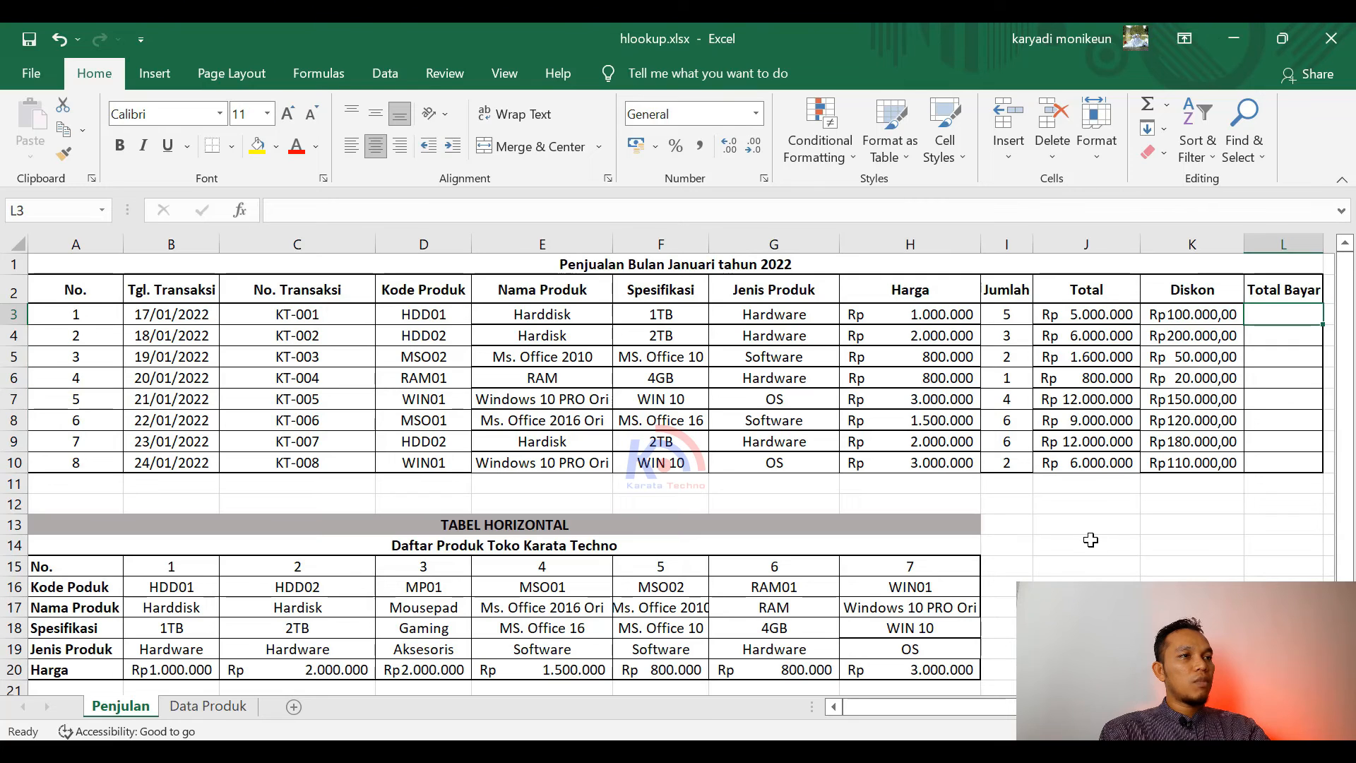
{"action": "type", "text": "="}
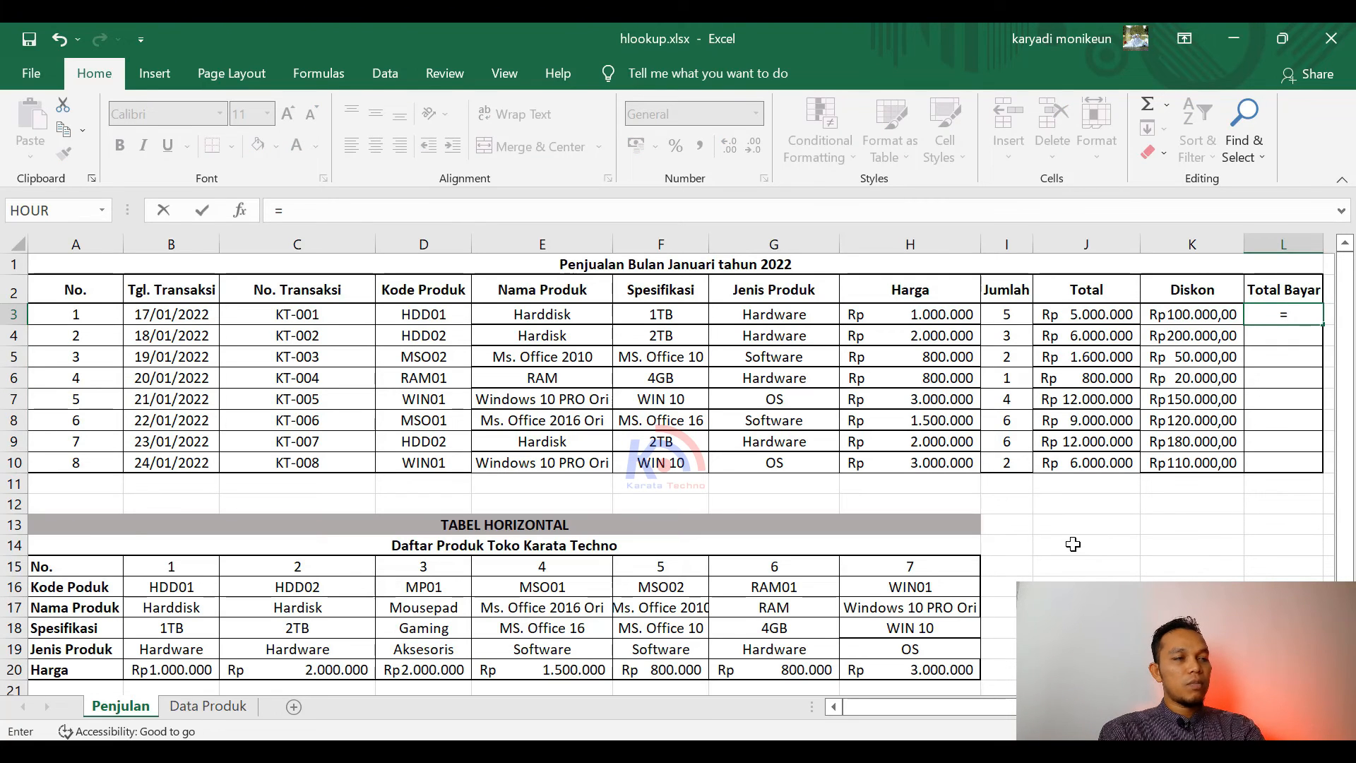
{"action": "left_click", "coordinate": [1119, 308]}
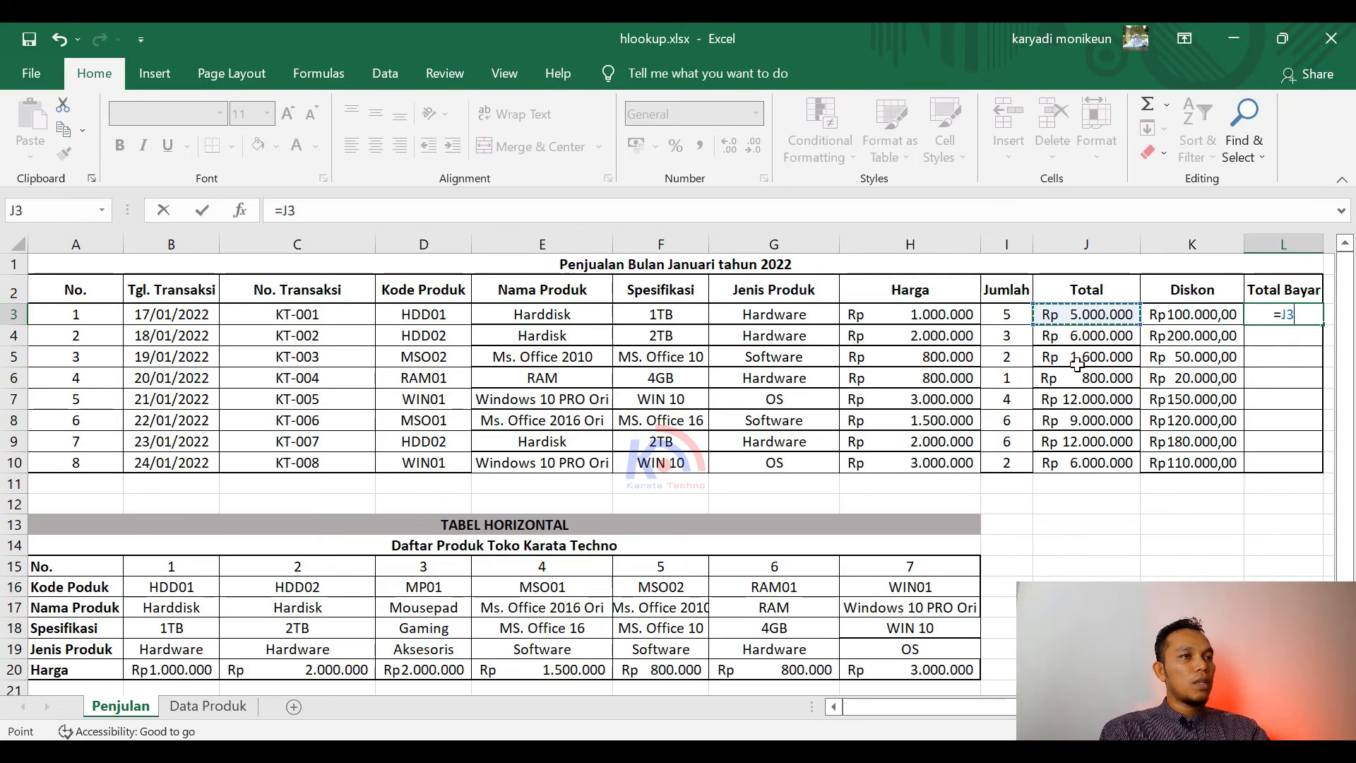
{"action": "type", "text": "-"}
{"action": "left_click", "coordinate": [1209, 317]}
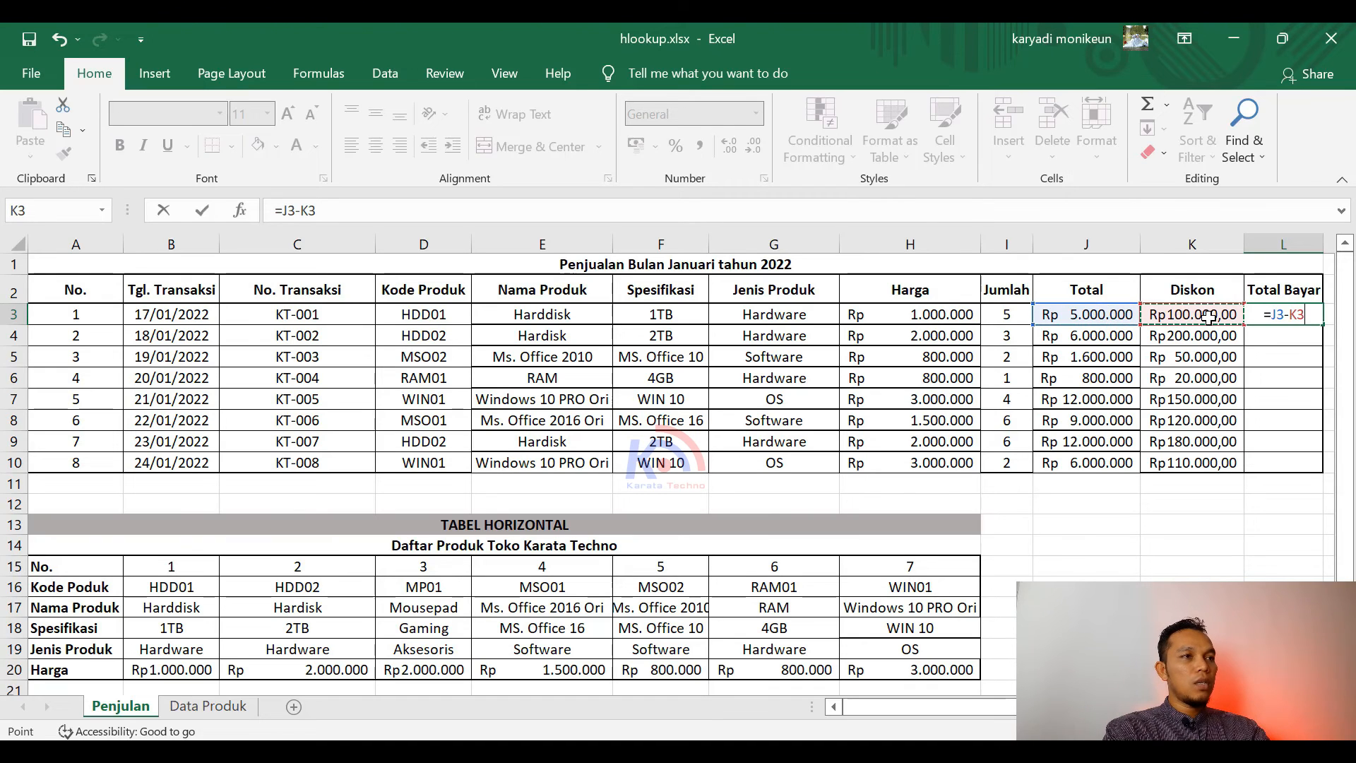
{"action": "key", "text": "Return"}
Fill the Total Bayar formula from L3 down to L10 and widen column L to fit the amounts
{"action": "left_click", "coordinate": [1209, 316]}
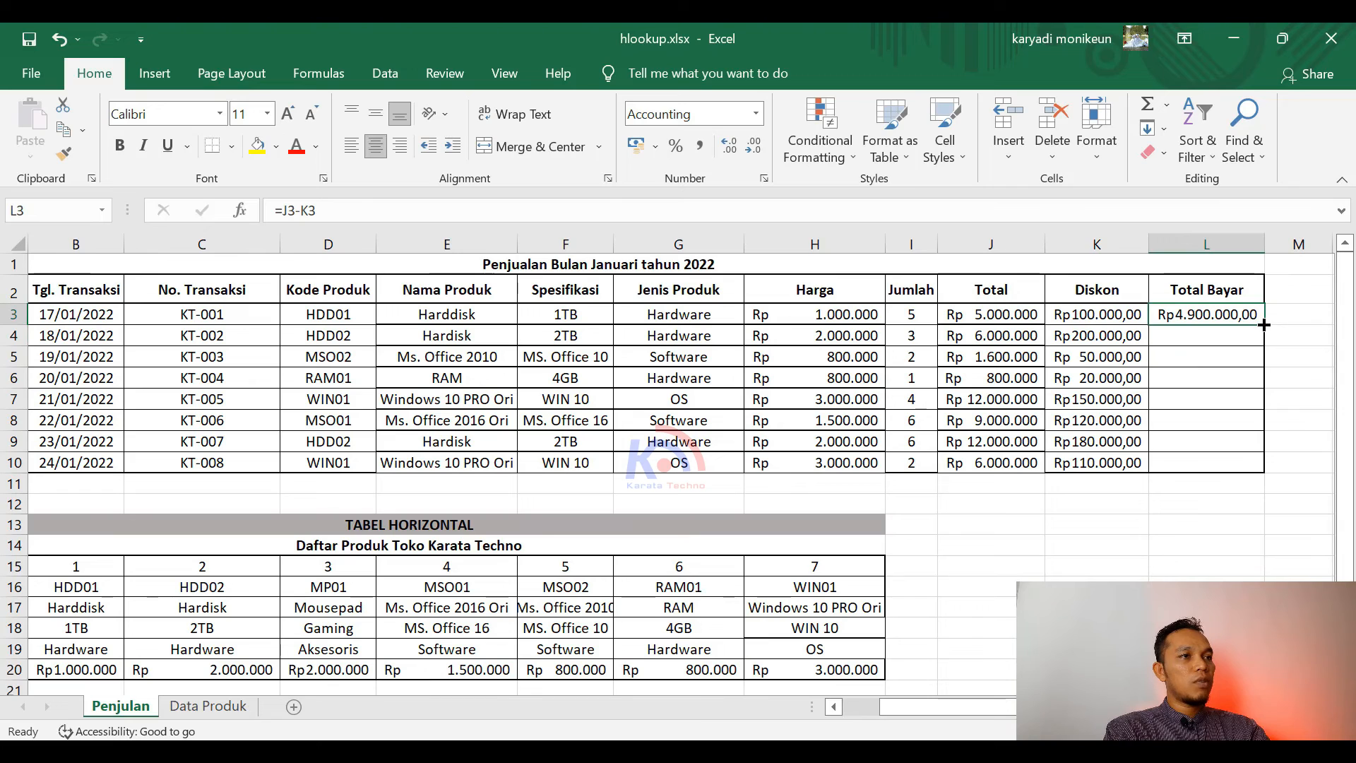
{"action": "left_click_drag", "start_coordinate": [1265, 324], "coordinate": [1275, 473]}
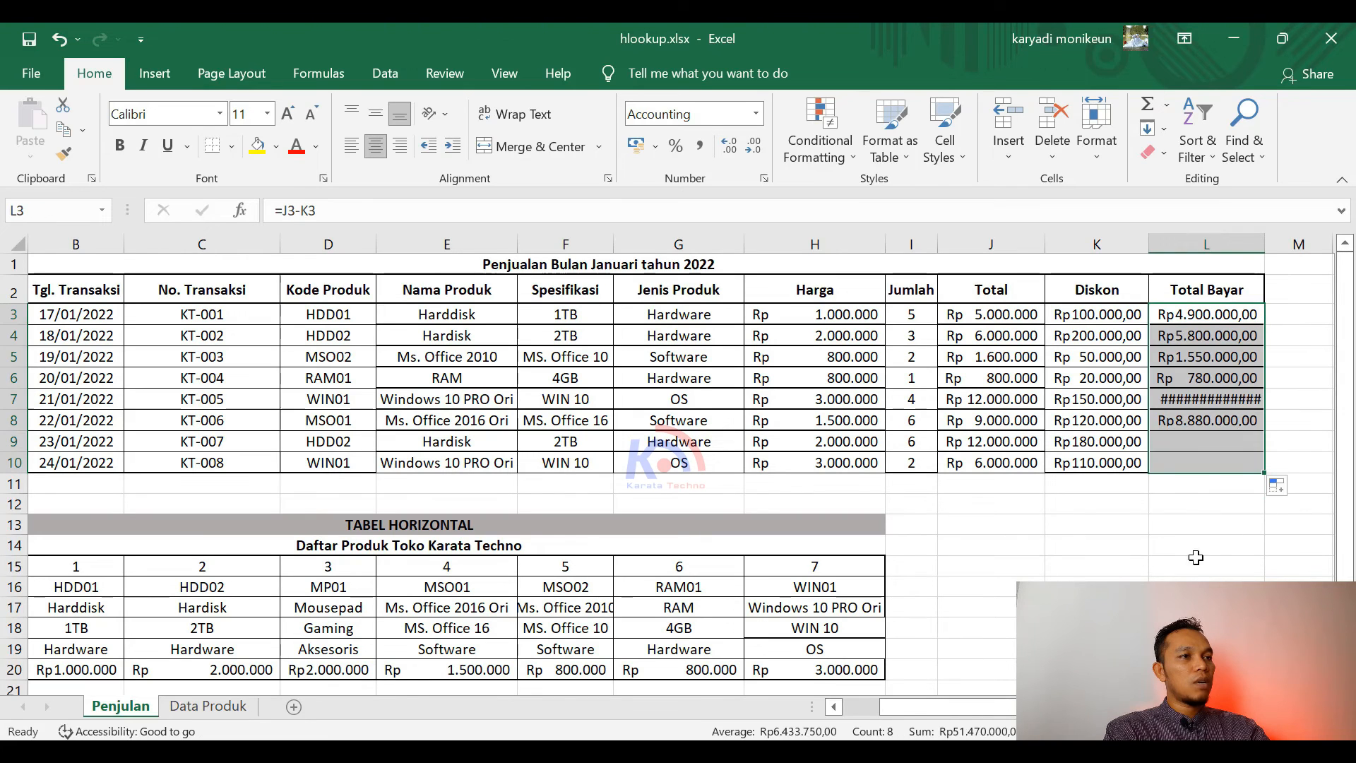
{"action": "double_click", "coordinate": [1269, 252]}
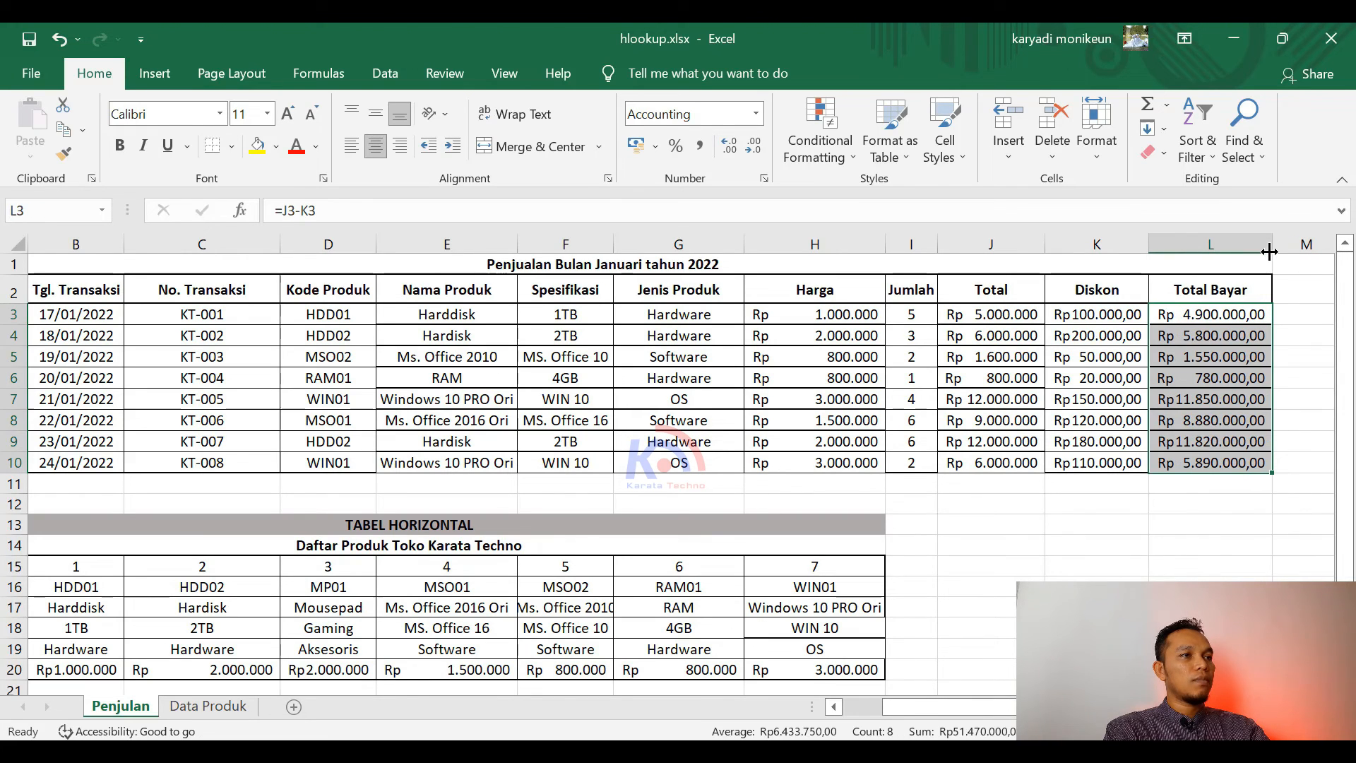
{"action": "left_click", "coordinate": [1211, 506]}
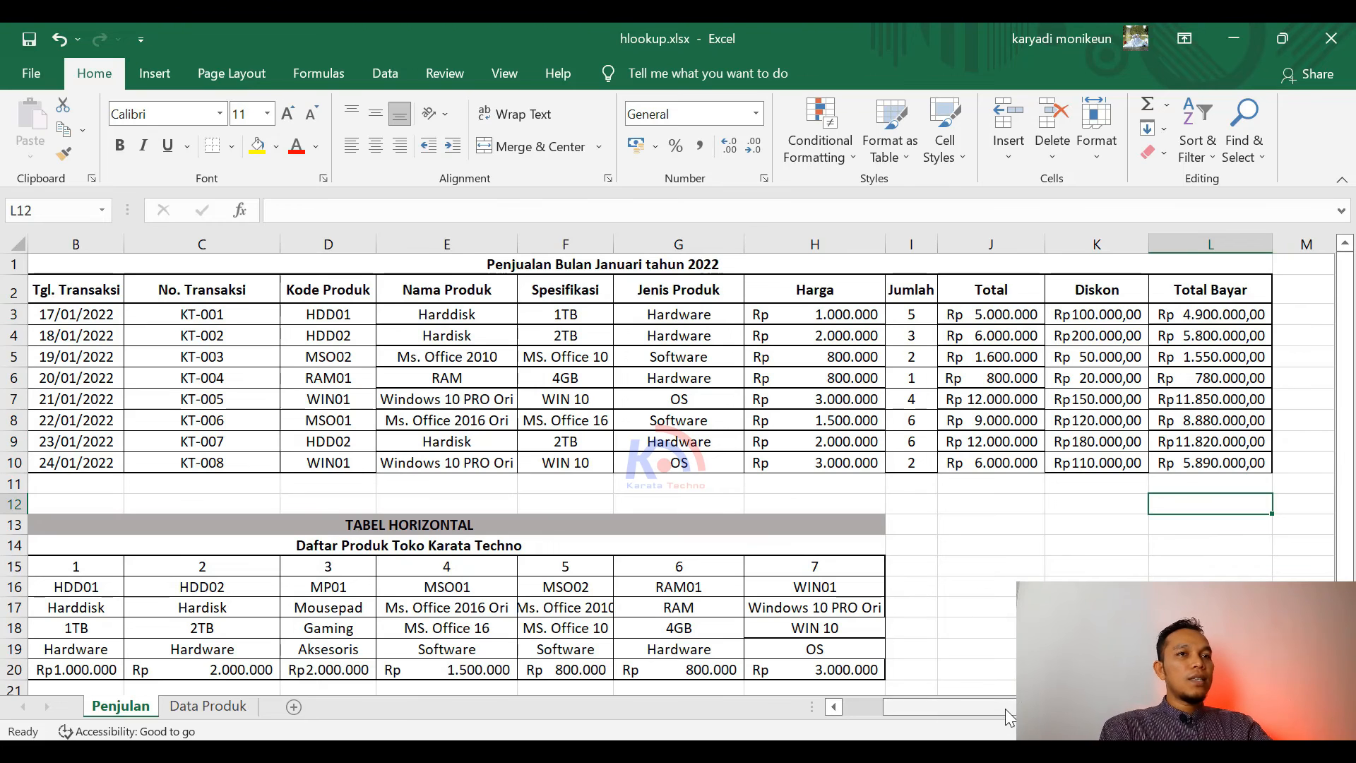
{"action": "left_click_drag", "start_coordinate": [1006, 709], "coordinate": [938, 706]}
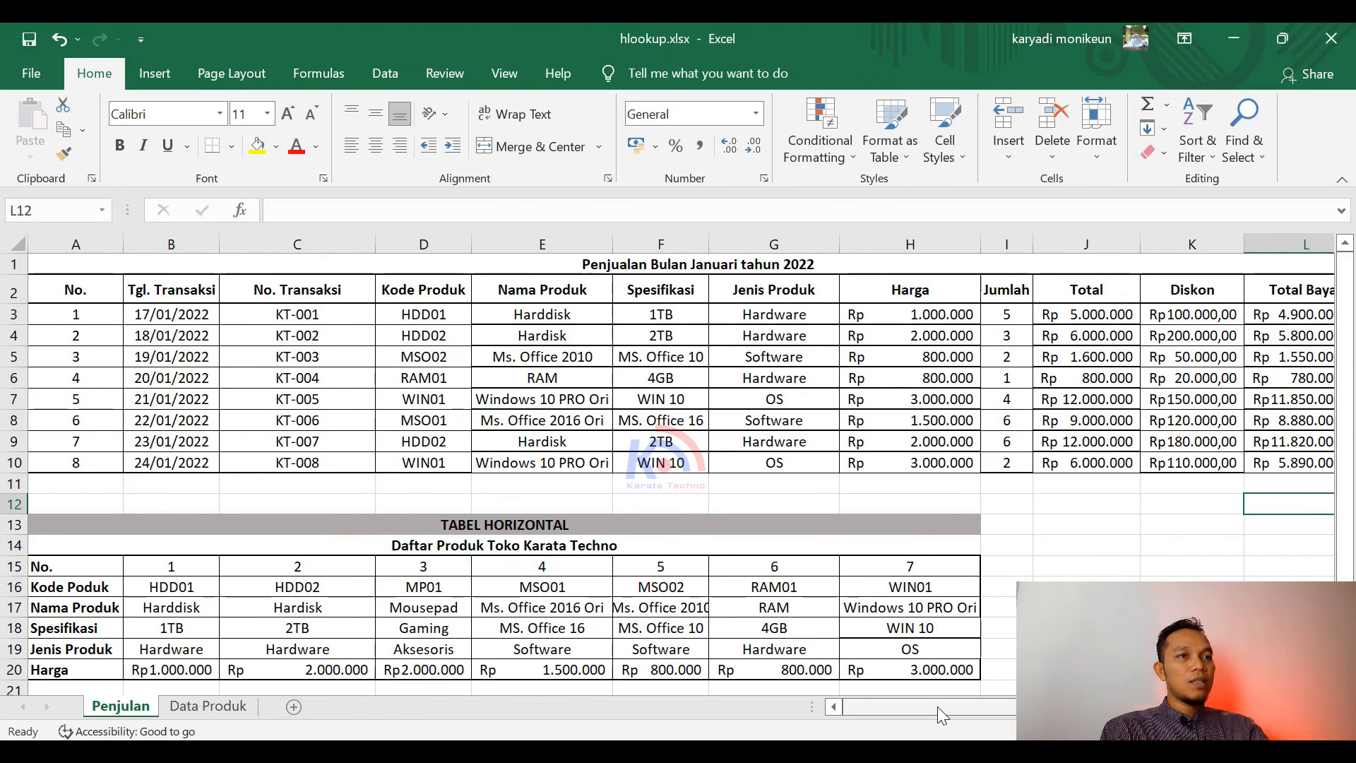